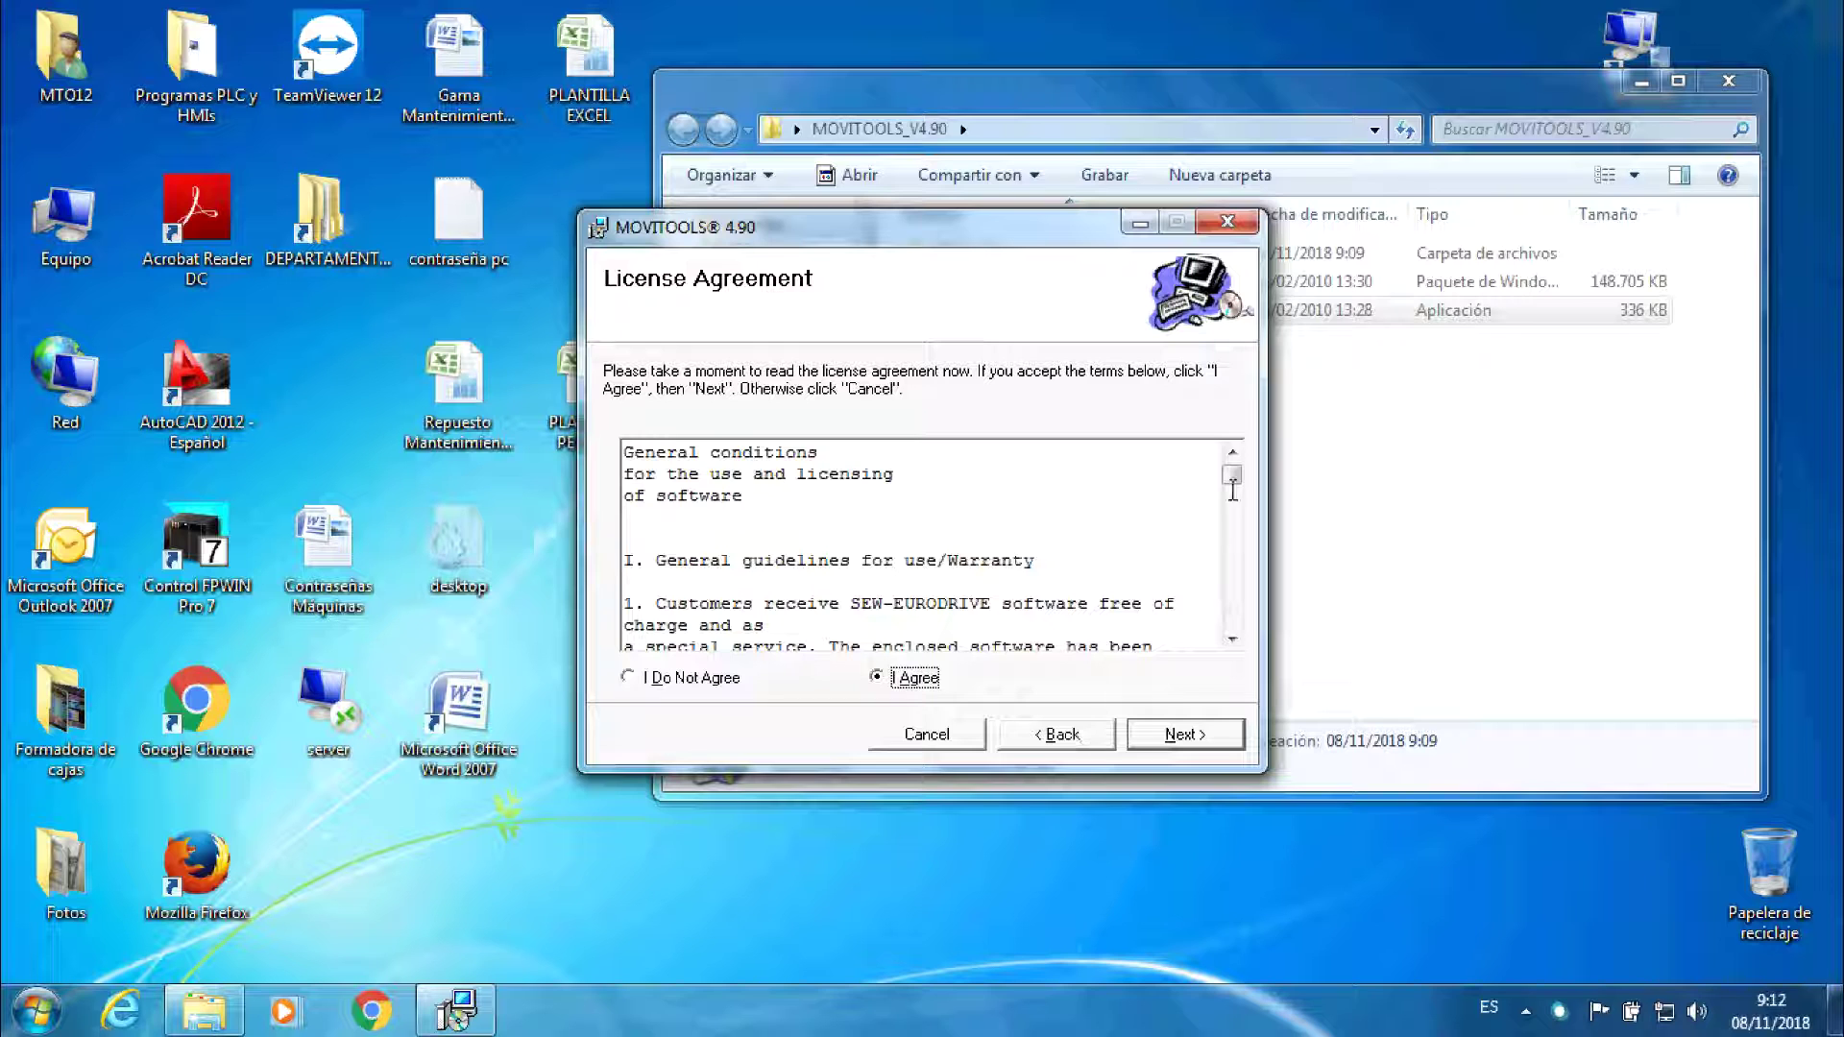
Finish installing MOVITOOLS 4.90 with the license accepted in the default folder, and close the installer and its source folder
scroll(1085, 735, "down", 15)
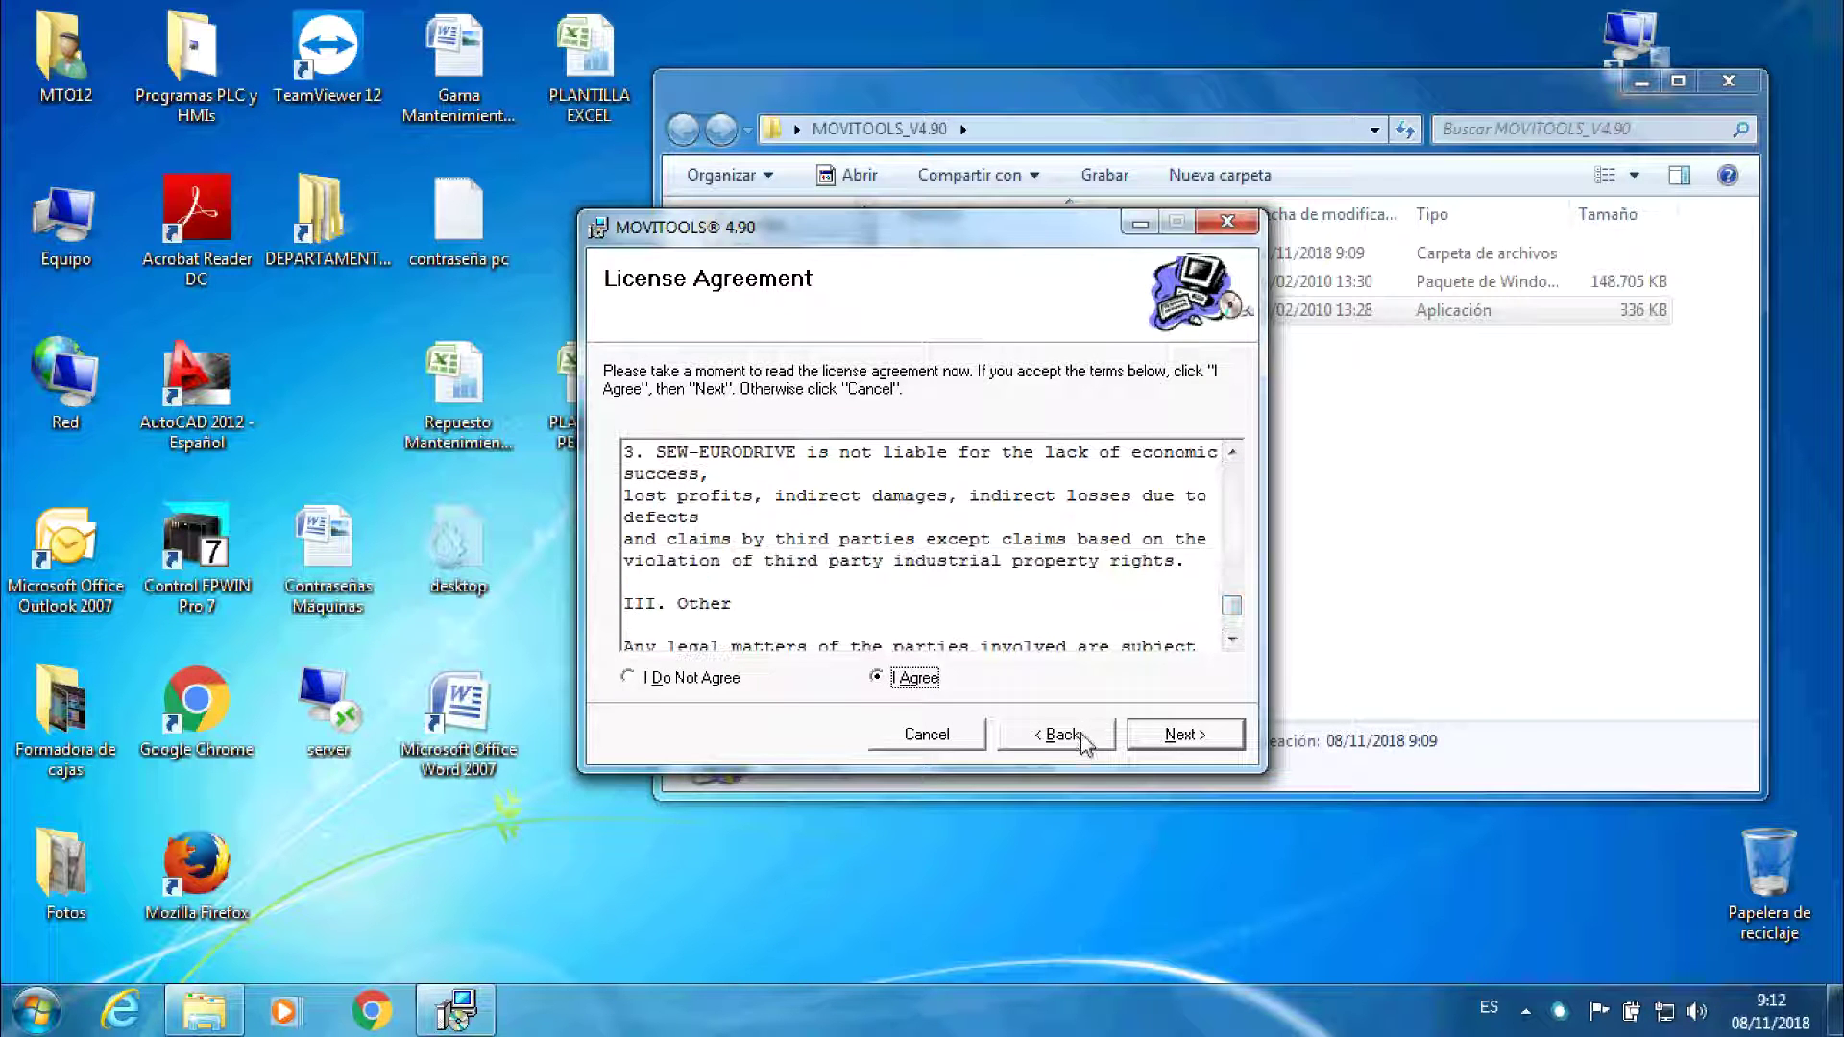
left_click(1179, 743)
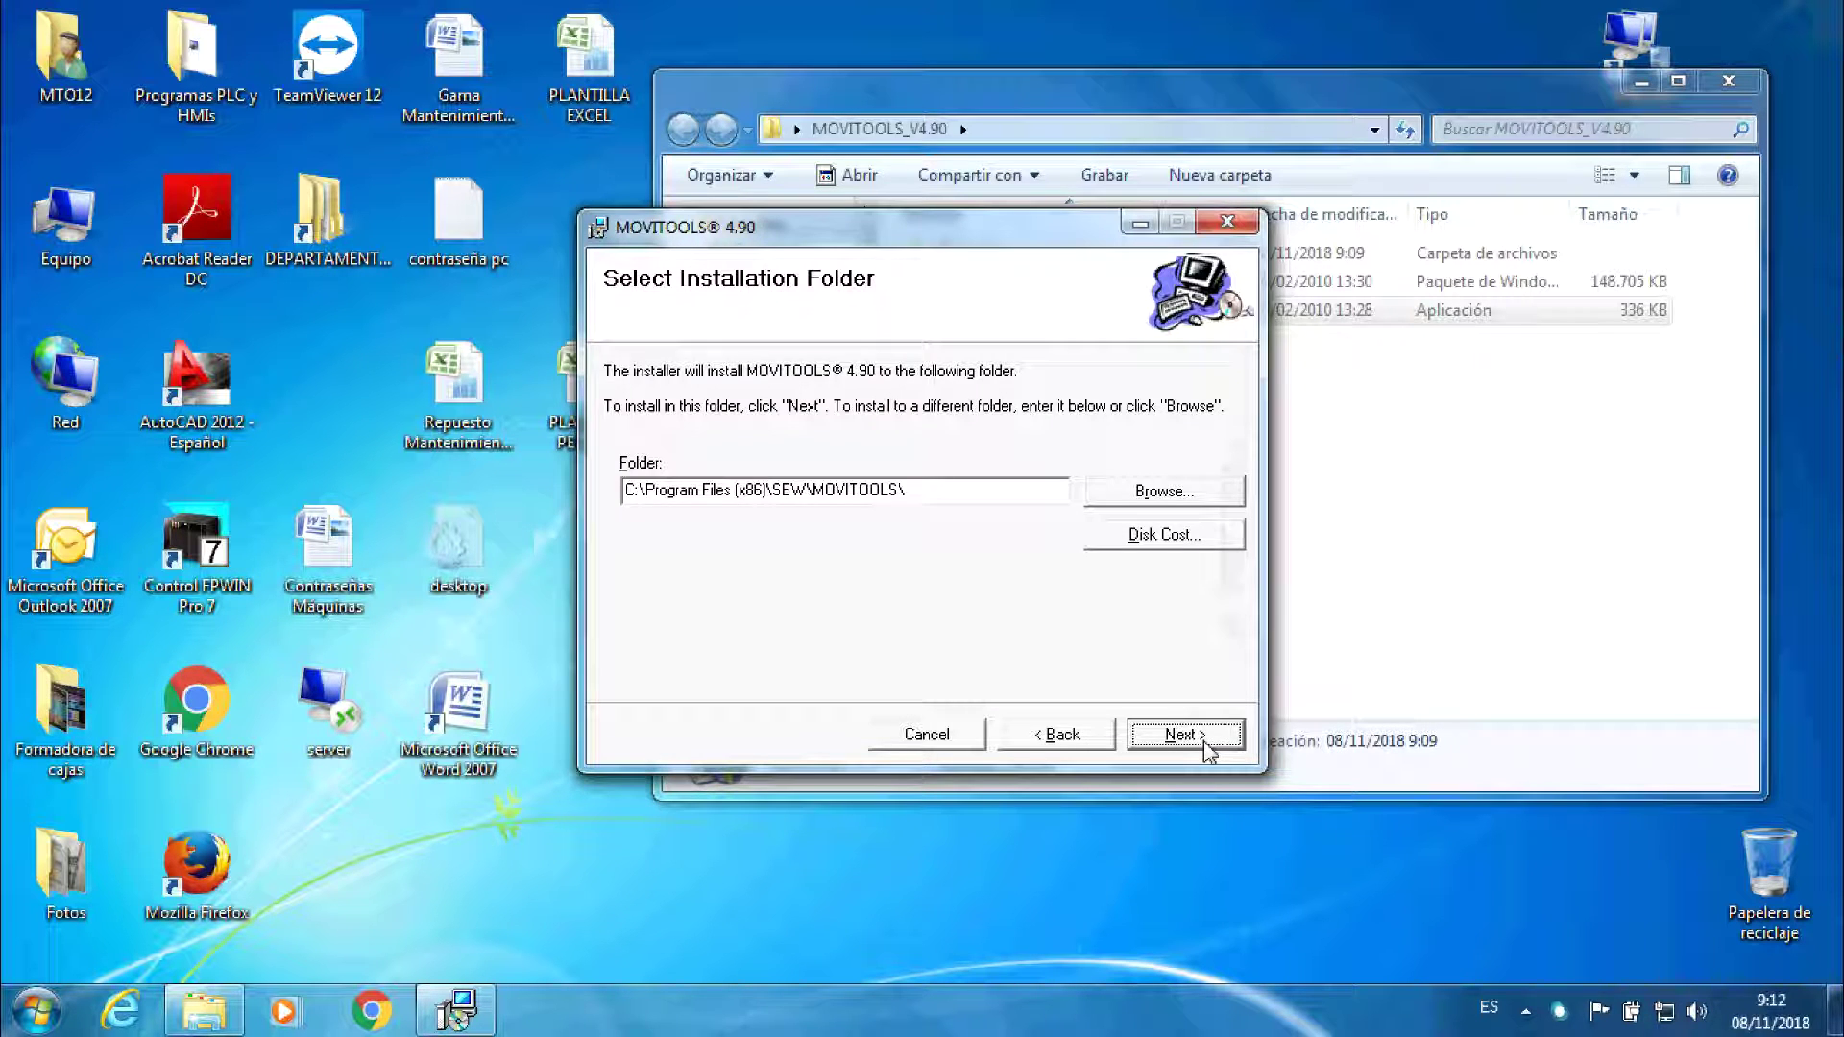
left_click(1181, 741)
left_click(1205, 745)
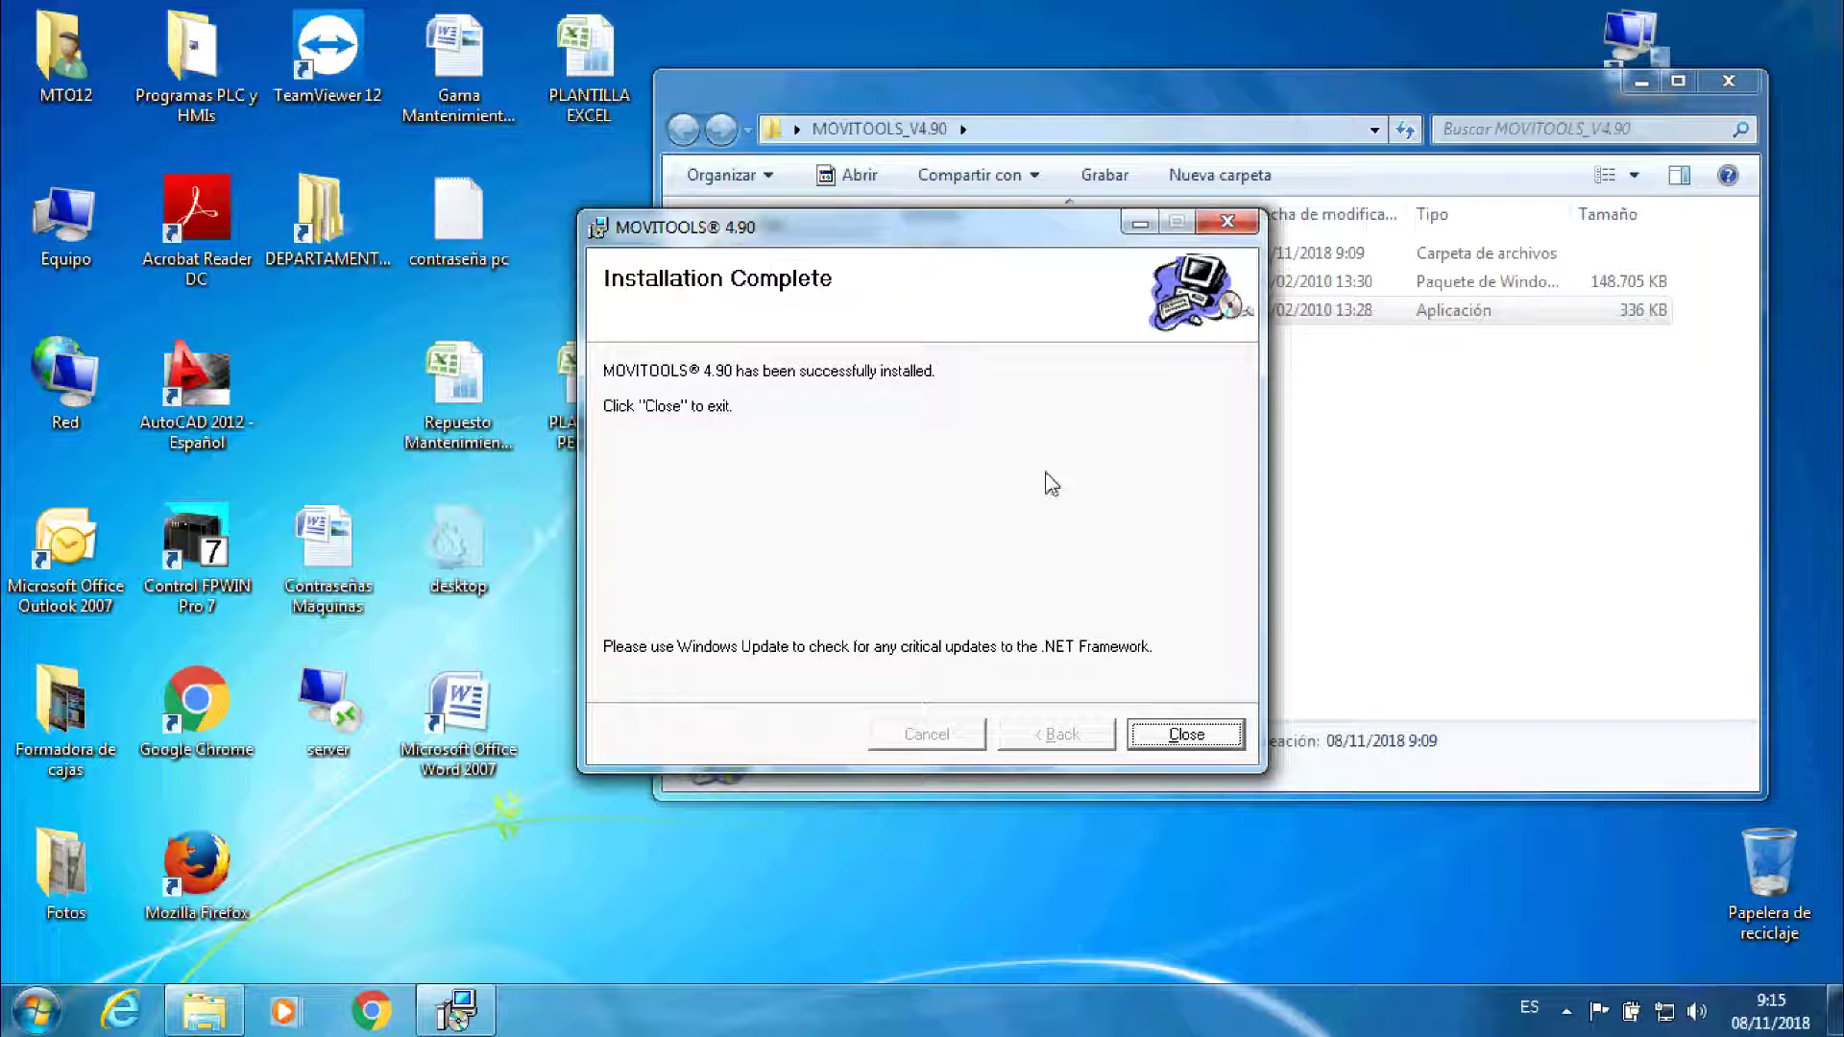
left_click(1147, 734)
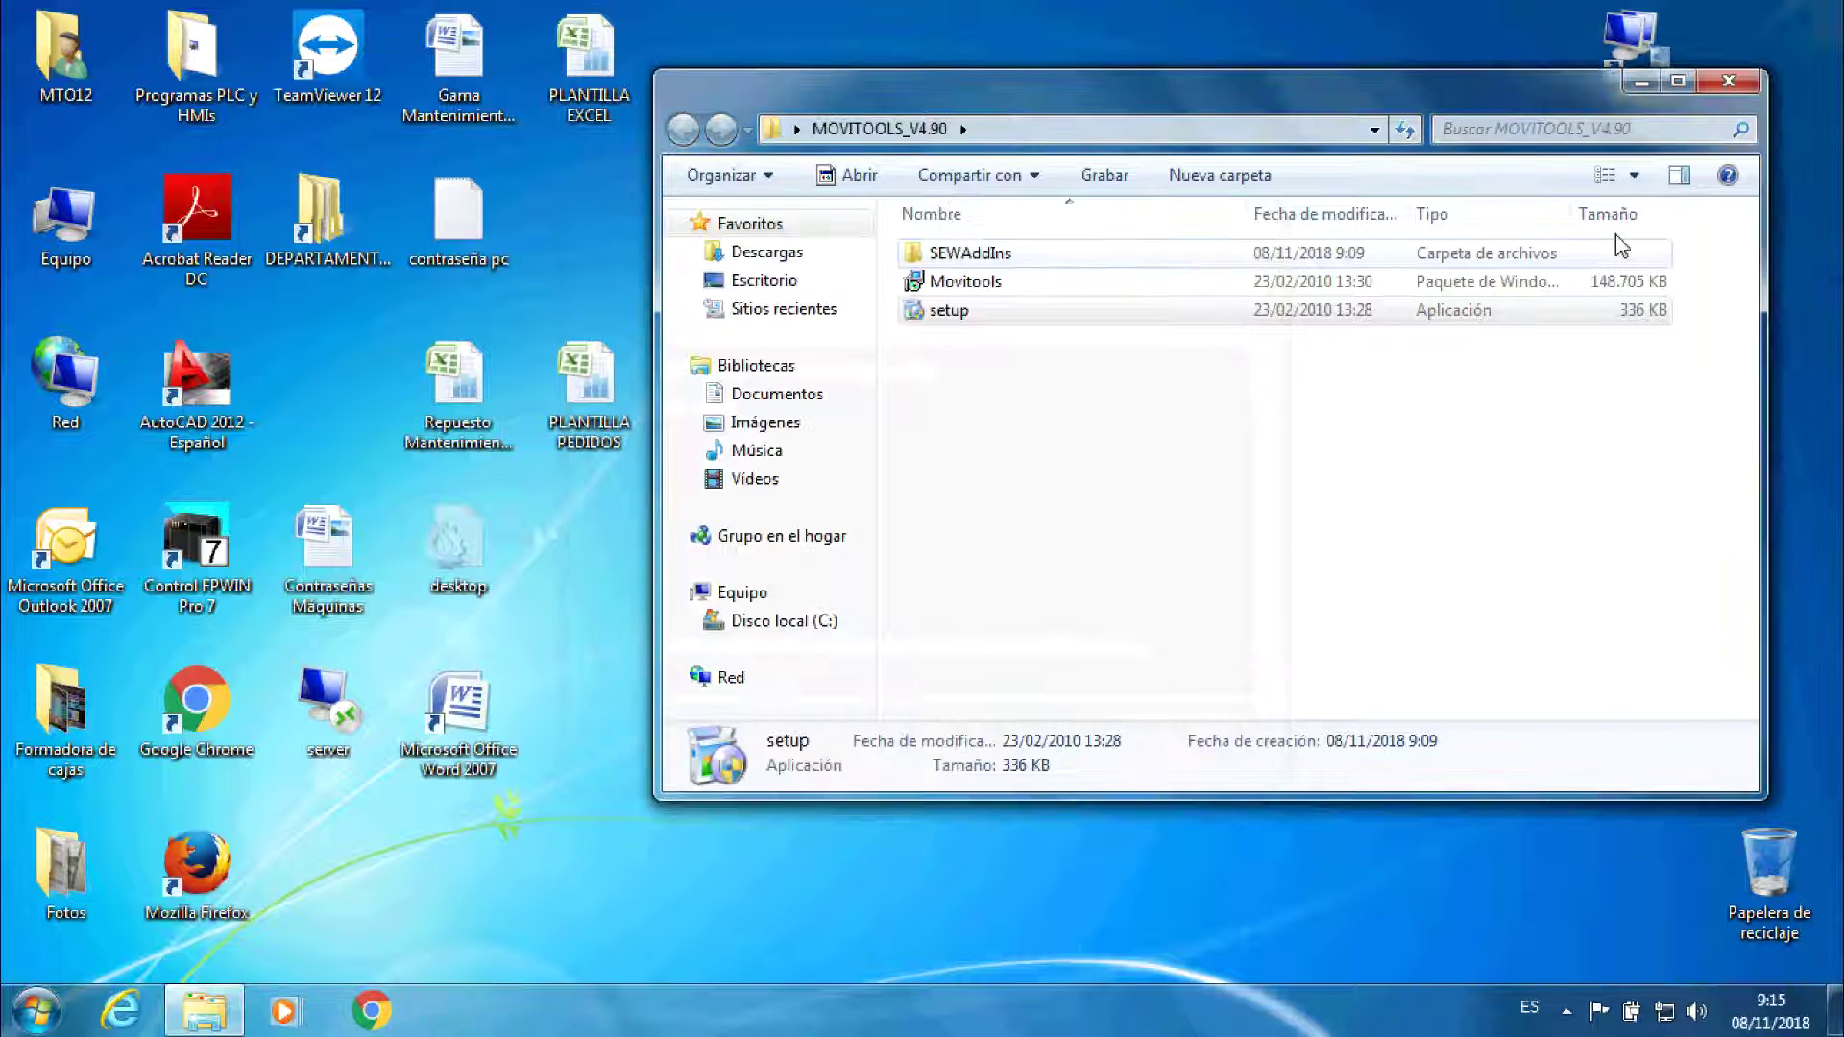
left_click(1729, 84)
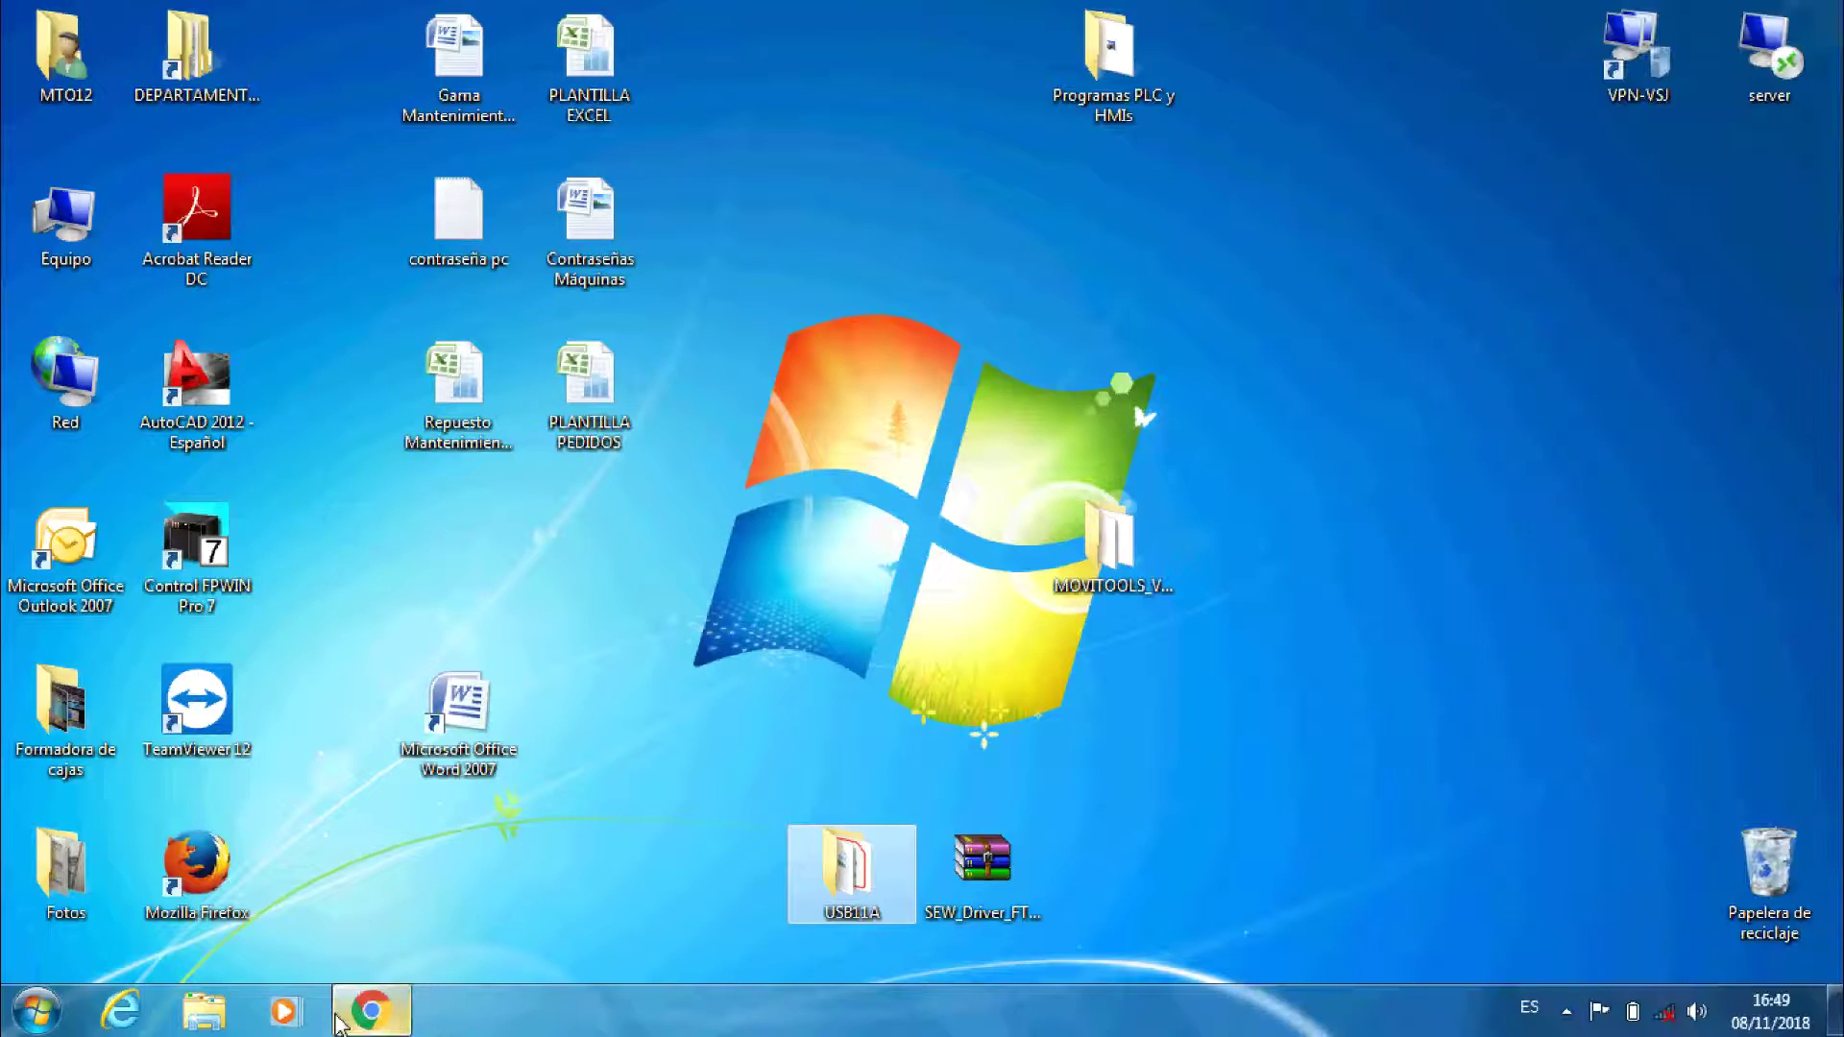
Open the computer's device manager and start a driver update for USB Serial Port using software located on this computer
right_click(72, 246)
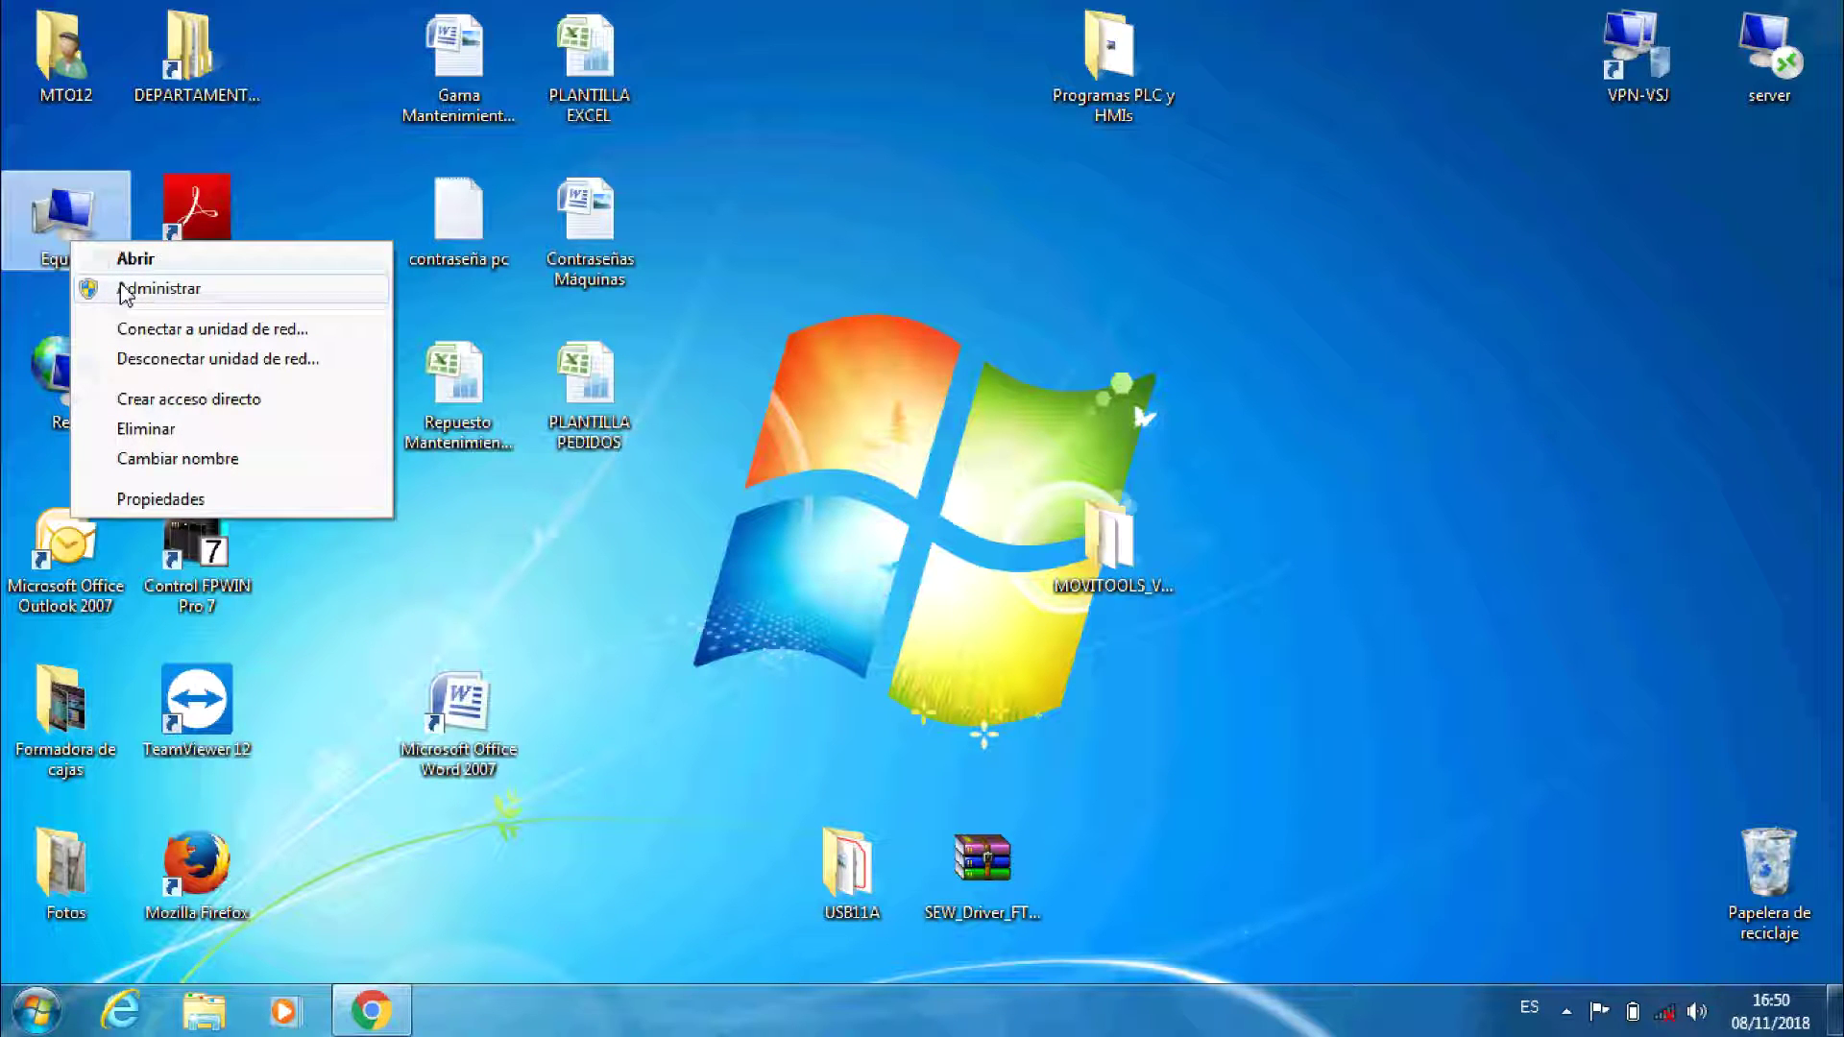
left_click(119, 288)
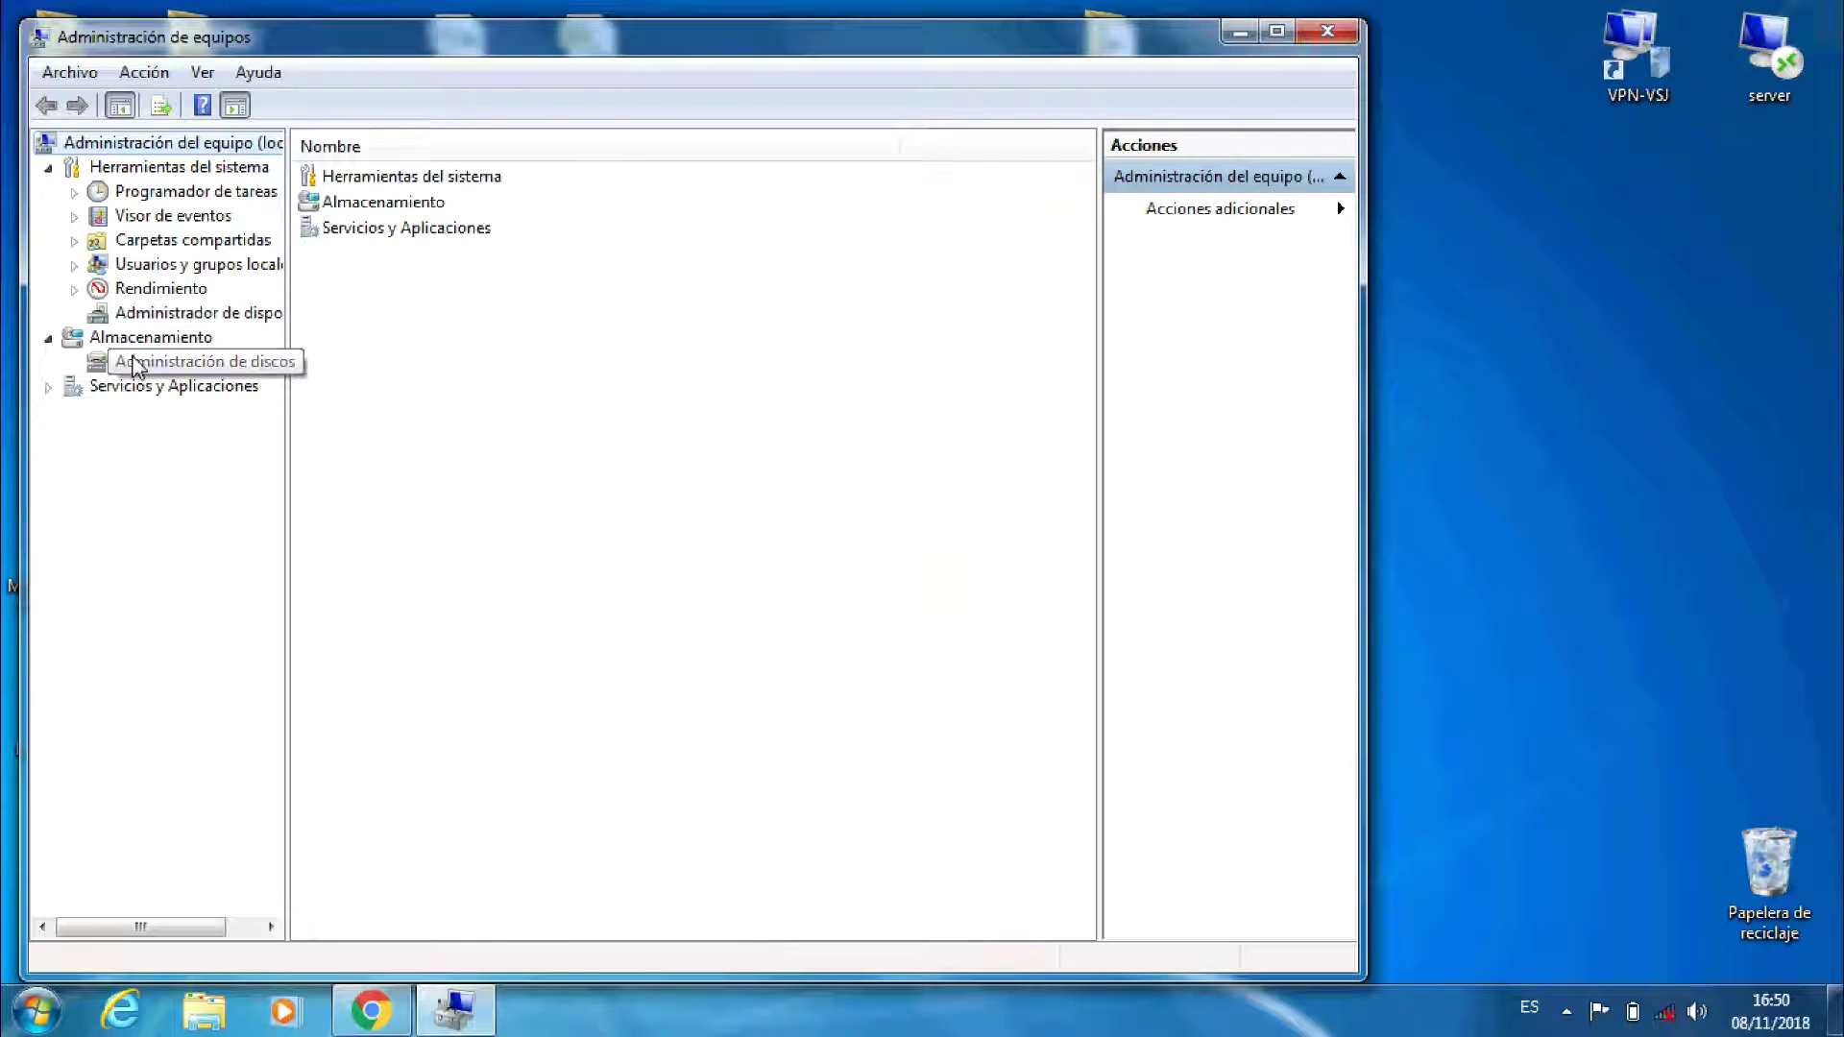
left_click(168, 313)
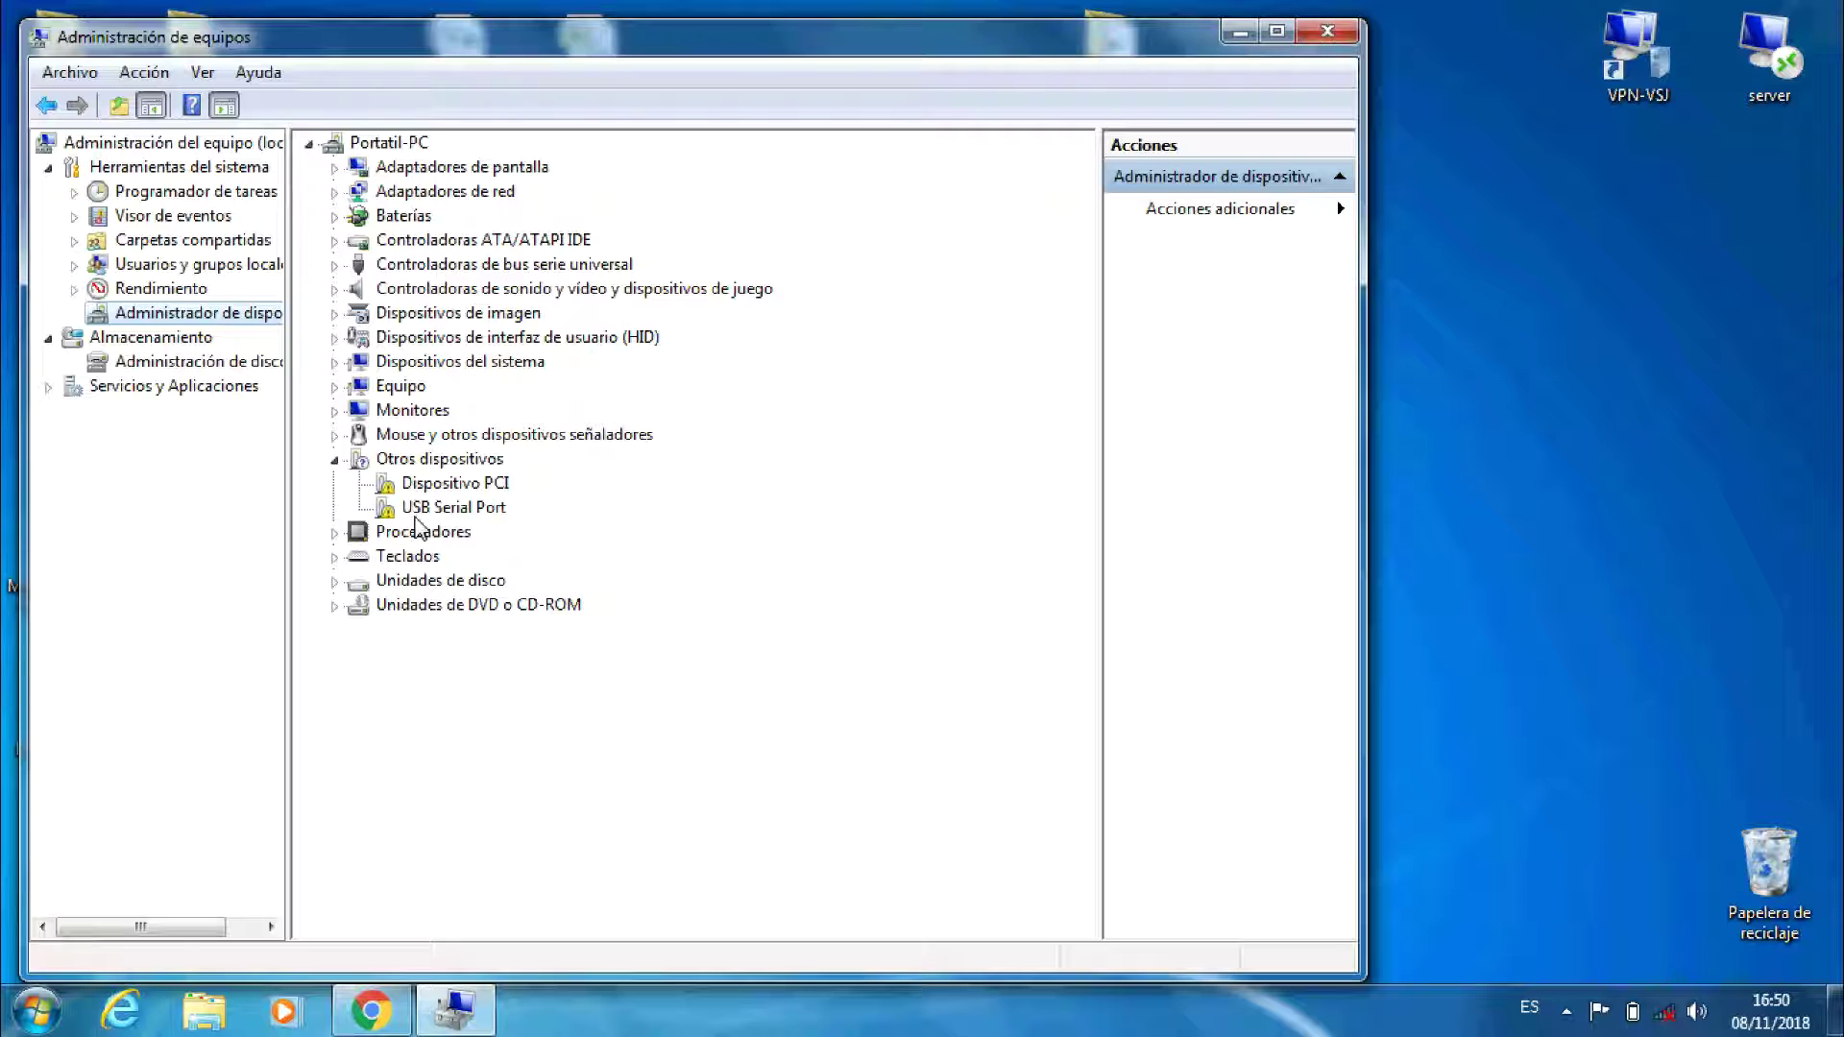
left_click(419, 510)
right_click(420, 513)
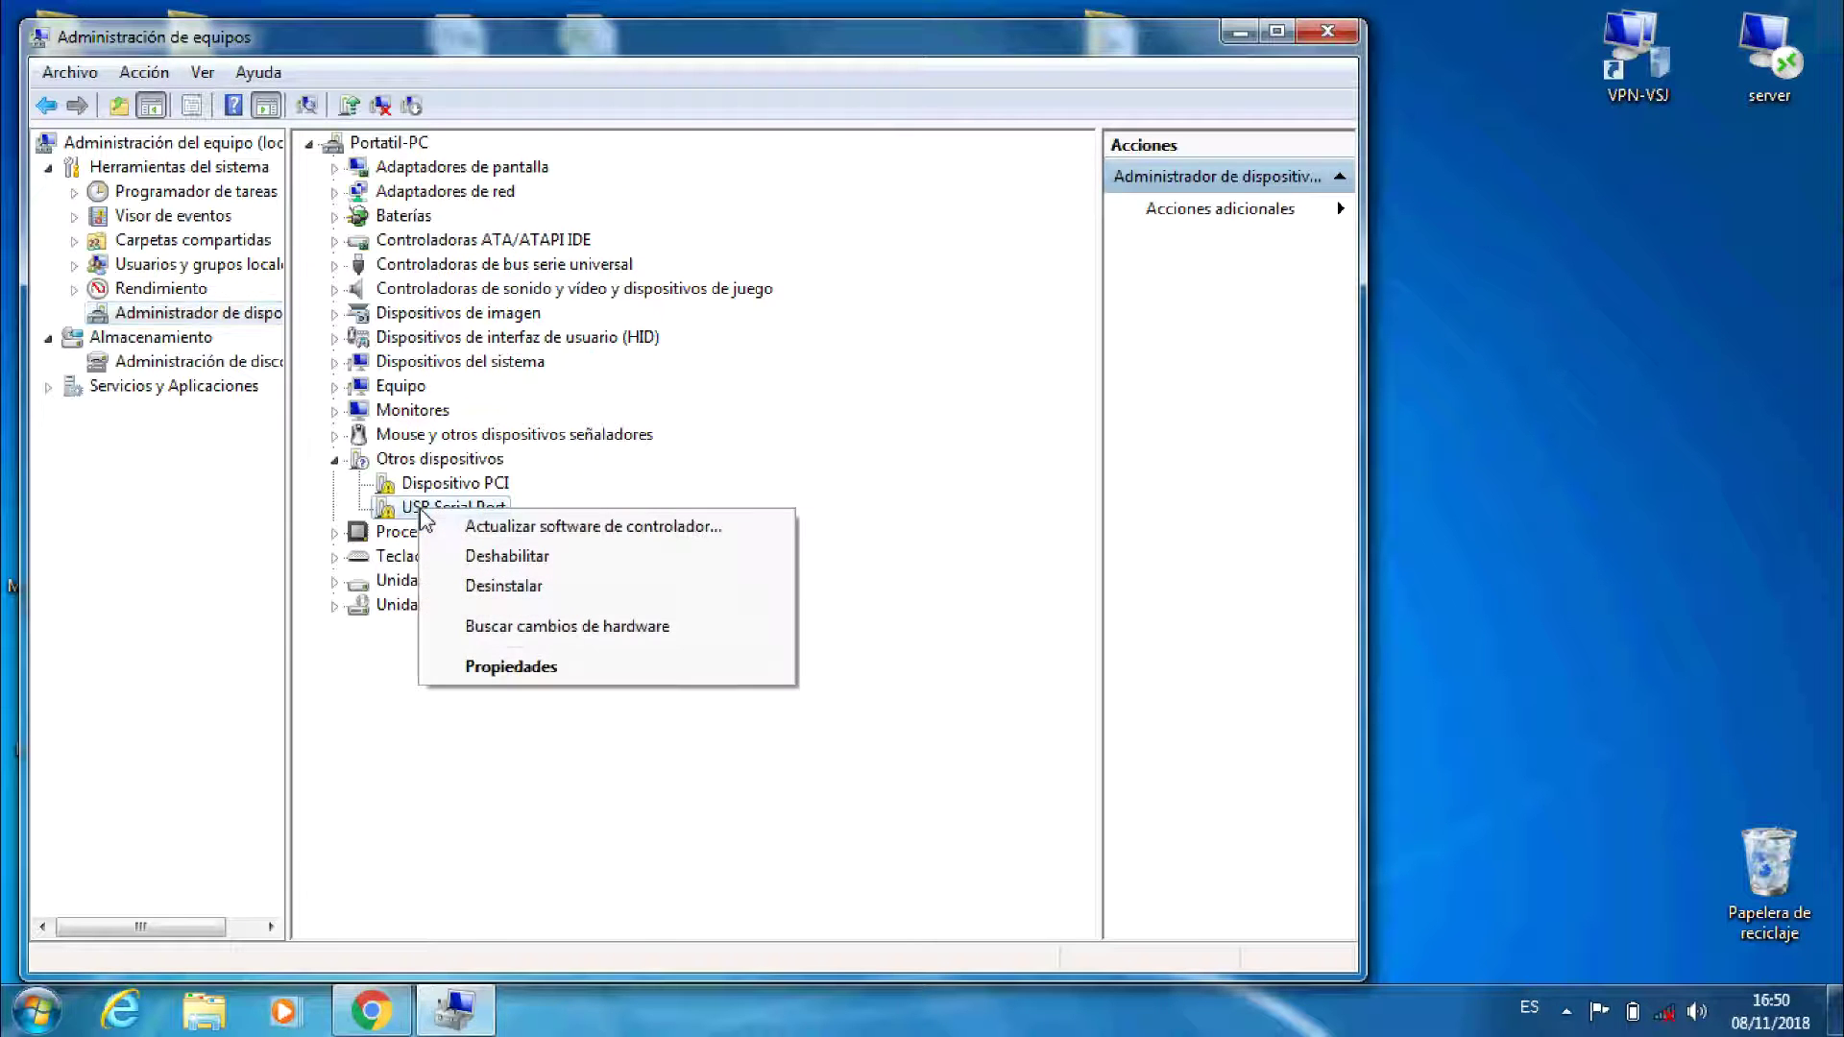
left_click(475, 526)
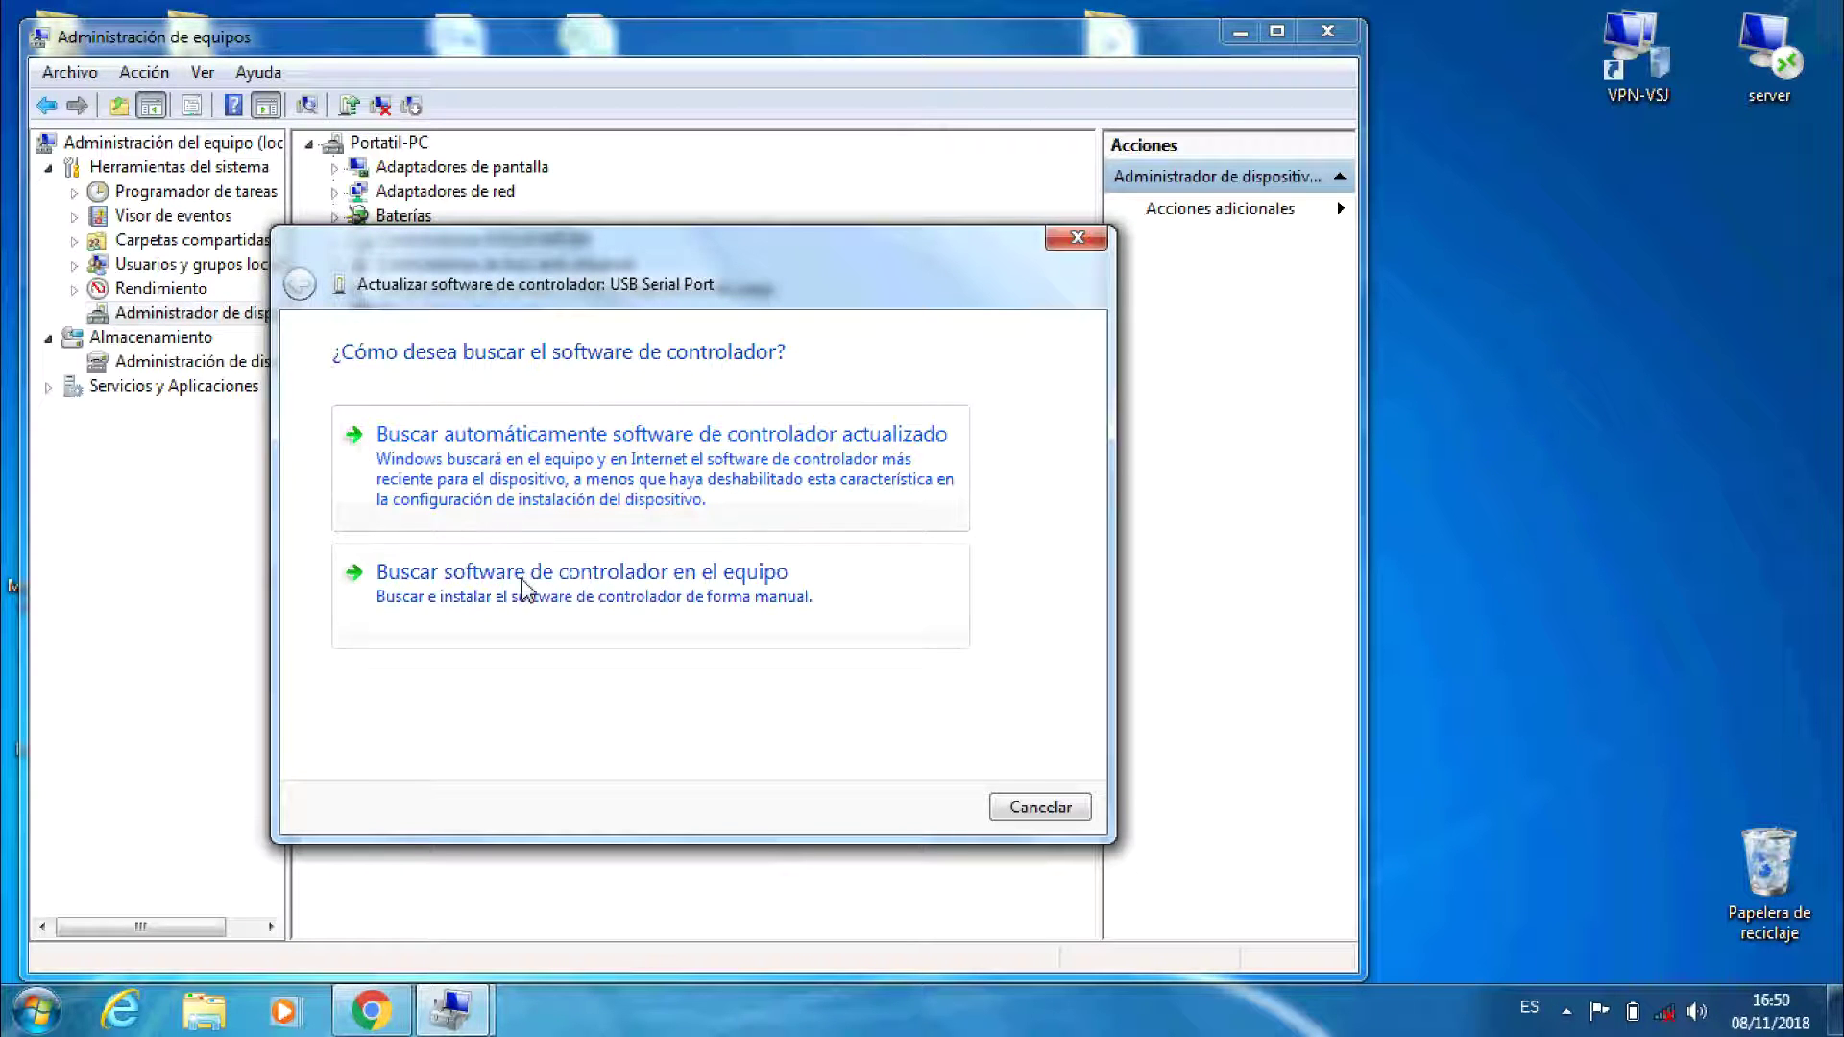
left_click(547, 603)
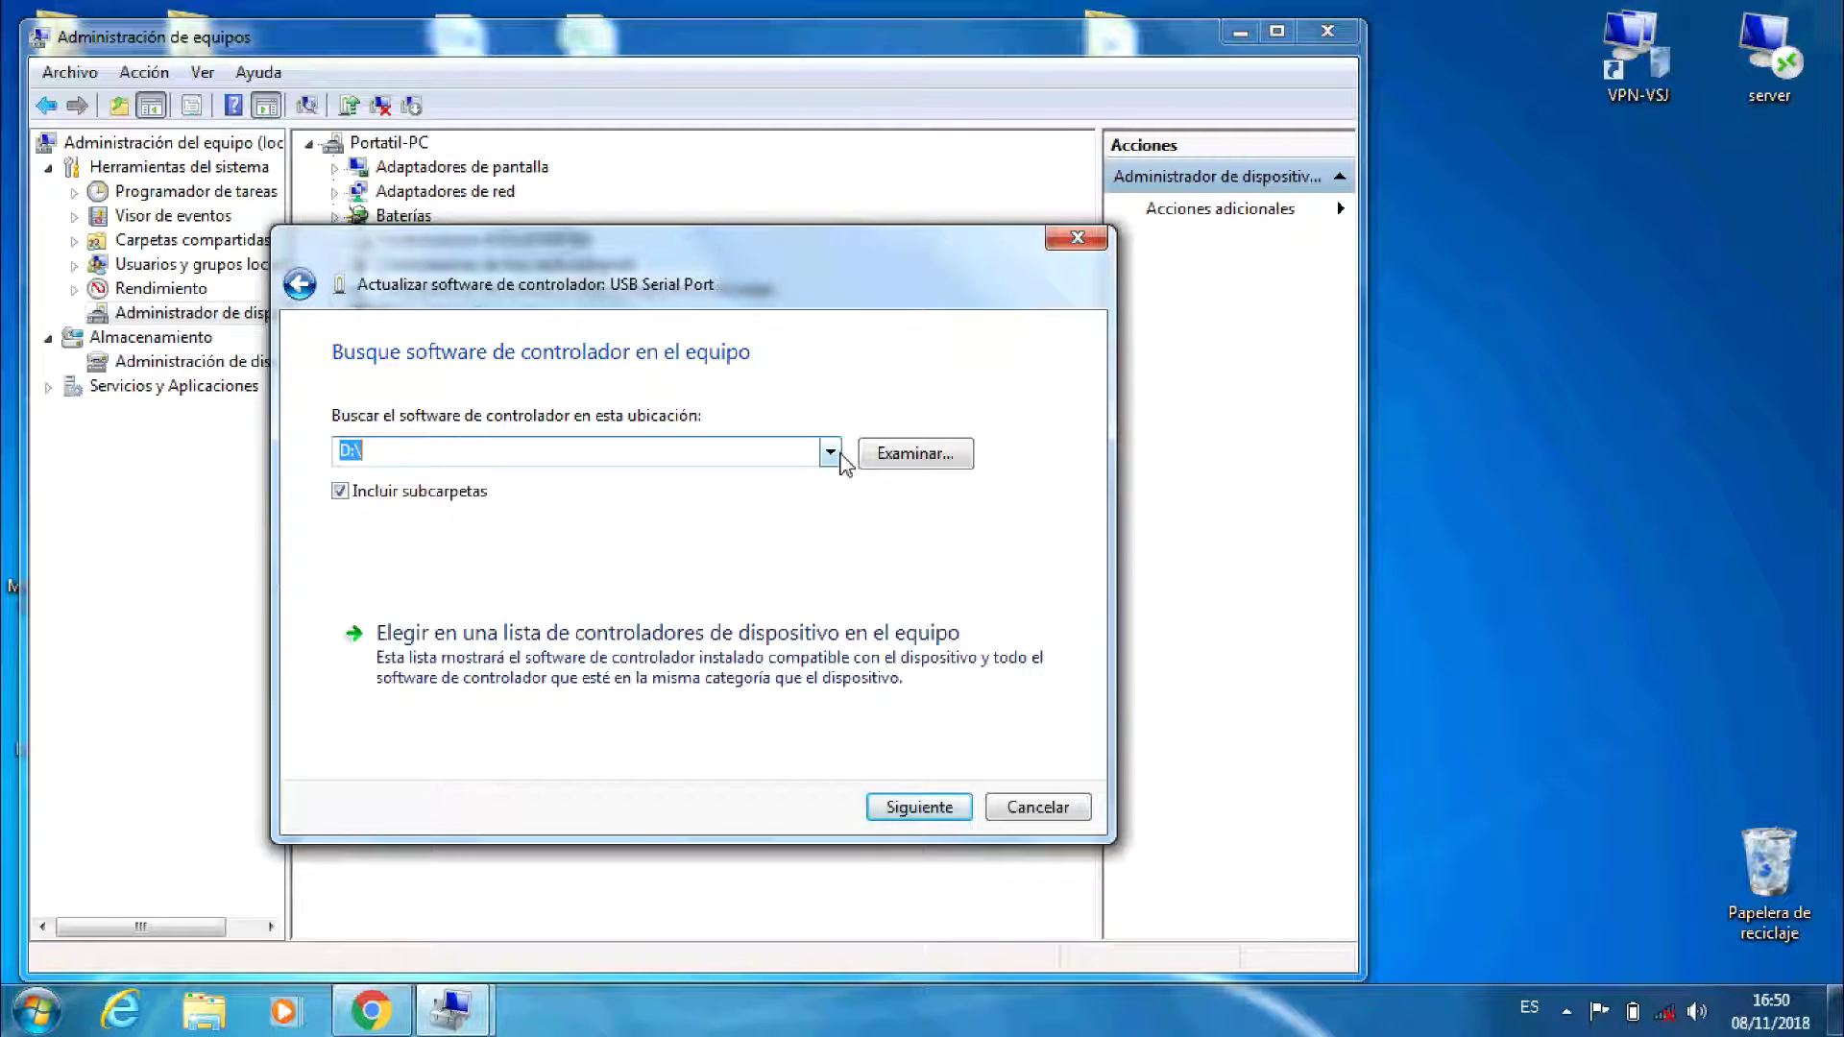
Install the USB Serial Port driver from the USB11A folder on the desktop and close the computer management console
left_click(872, 453)
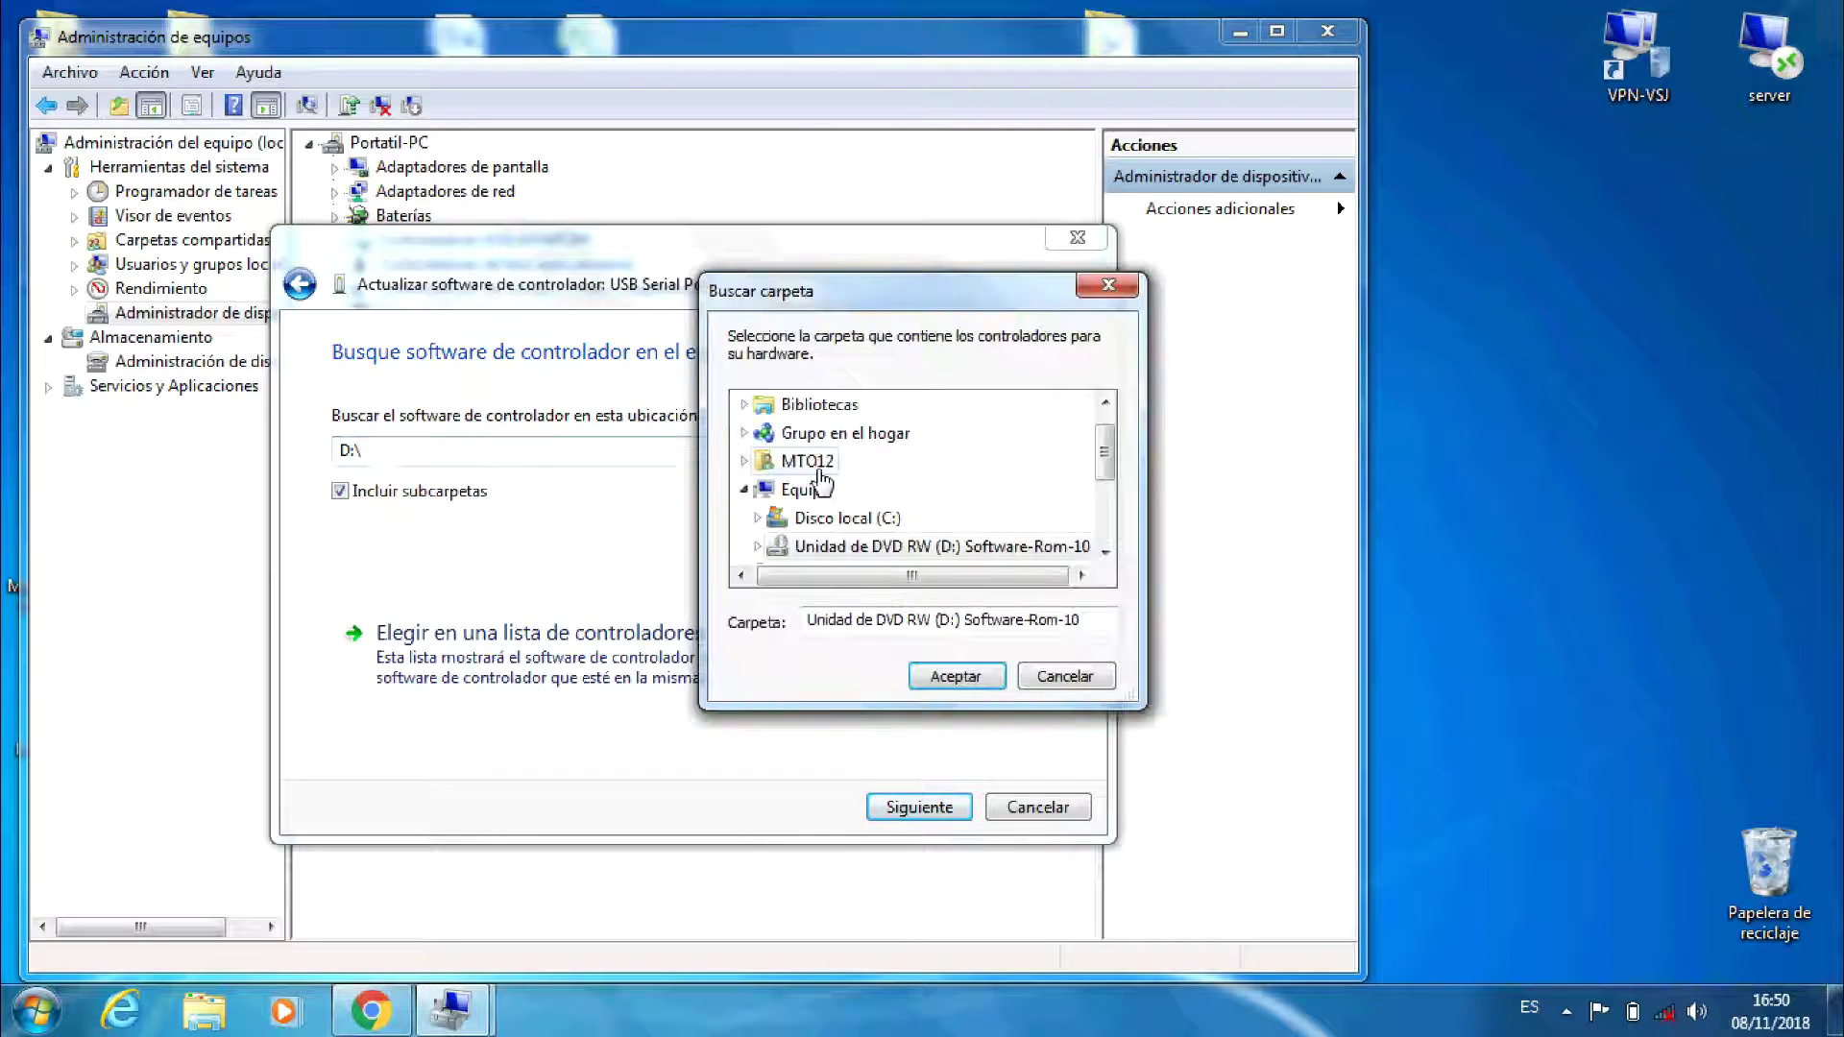
left_click(1105, 401)
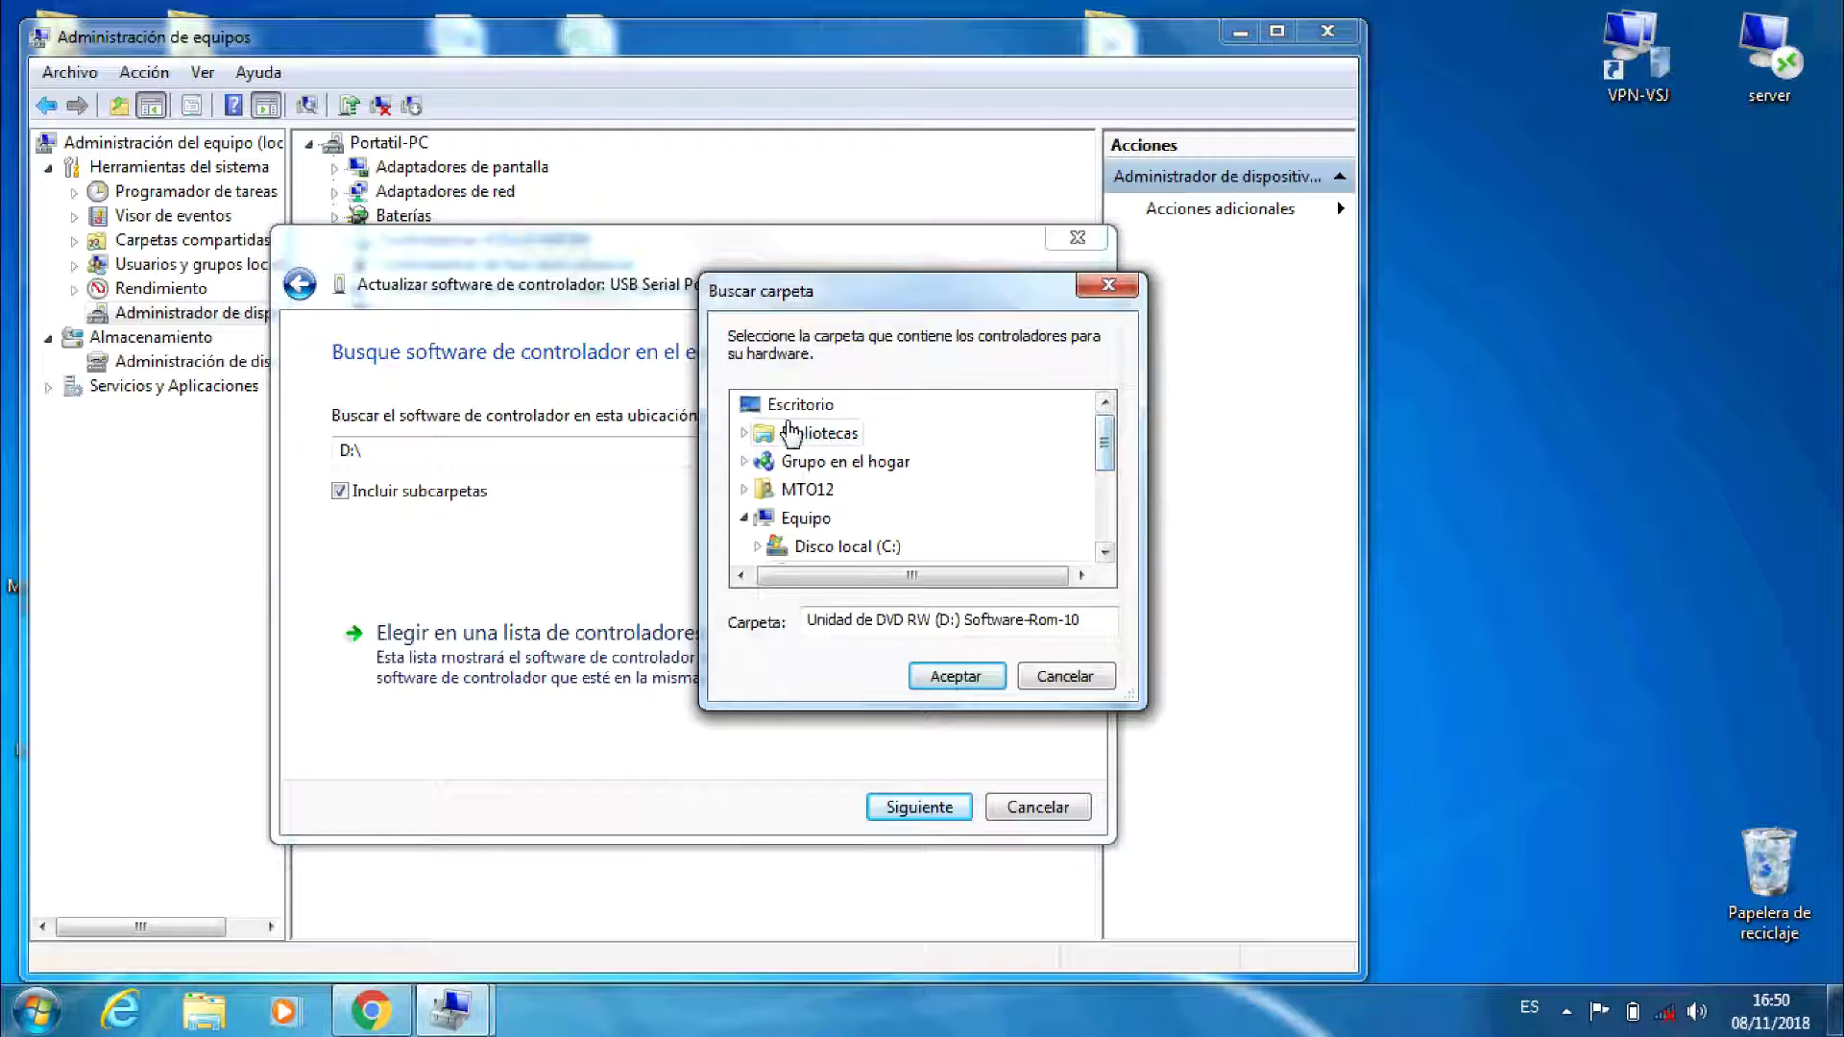
left_click(779, 405)
left_click_drag(1105, 464, 1112, 534)
left_click(768, 545)
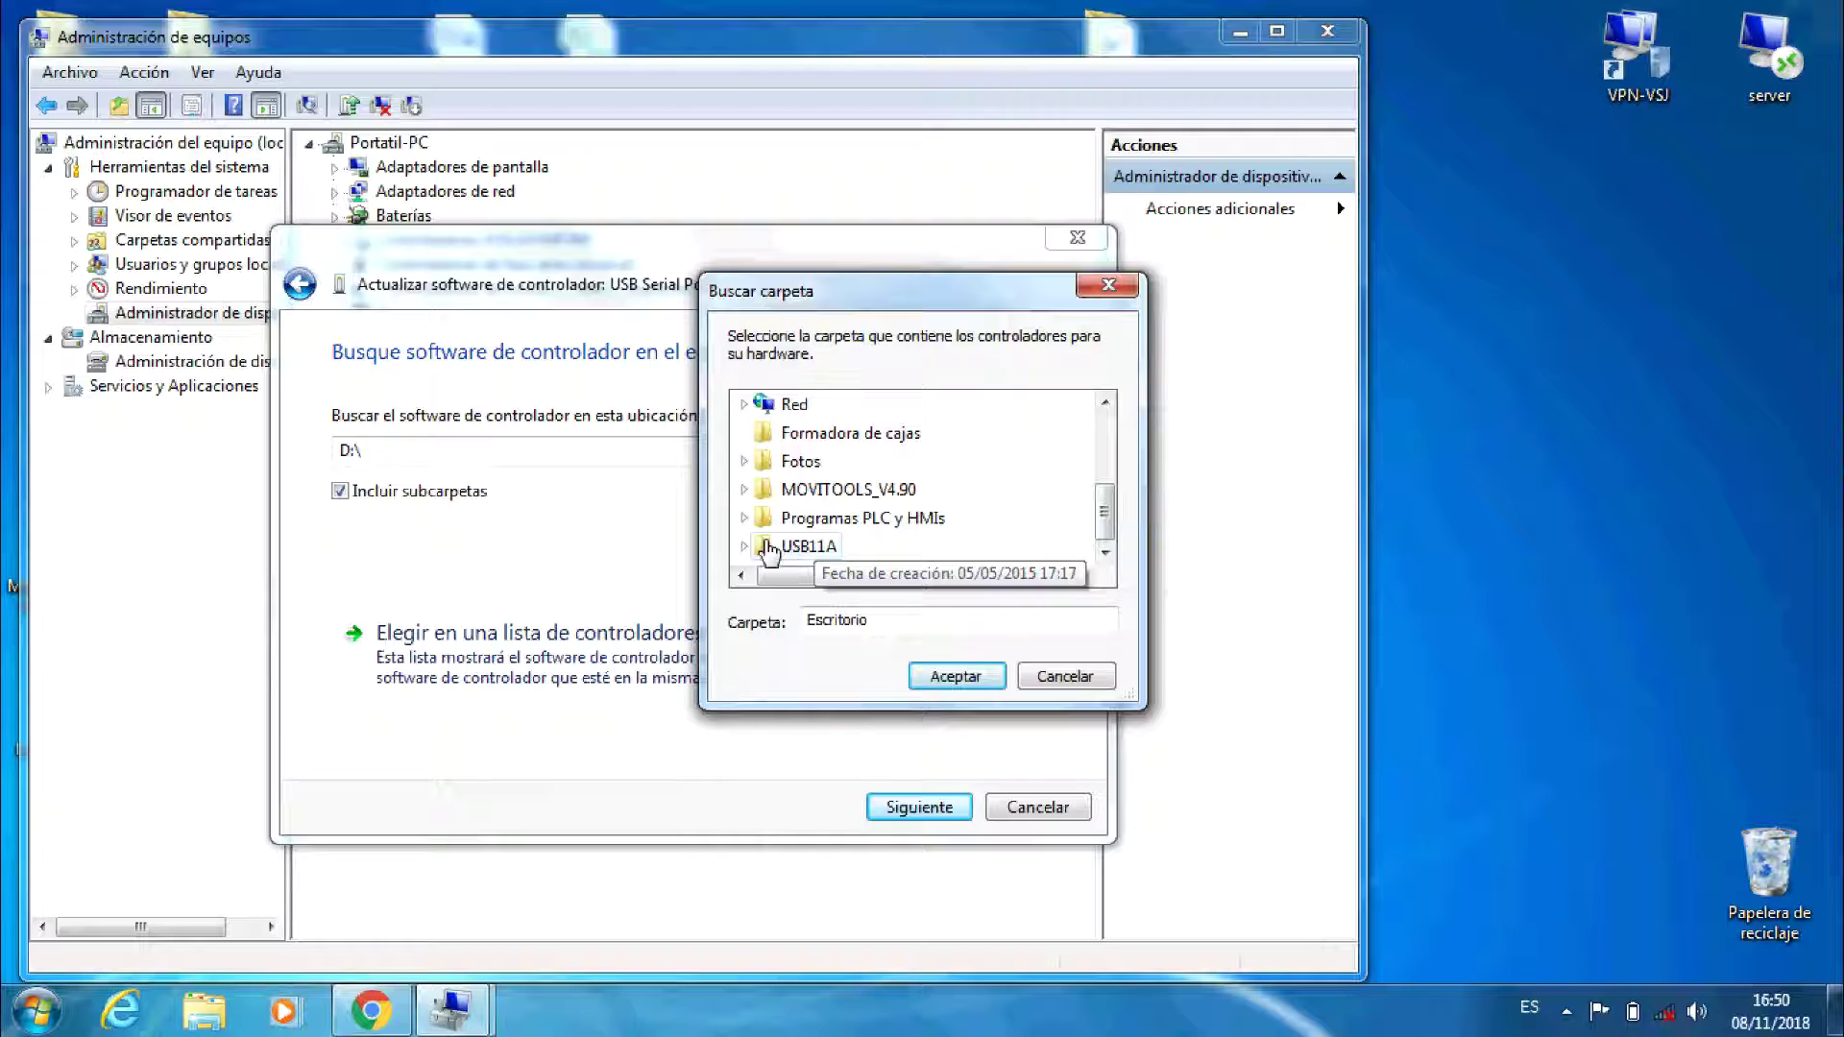
left_click(927, 683)
left_click(928, 807)
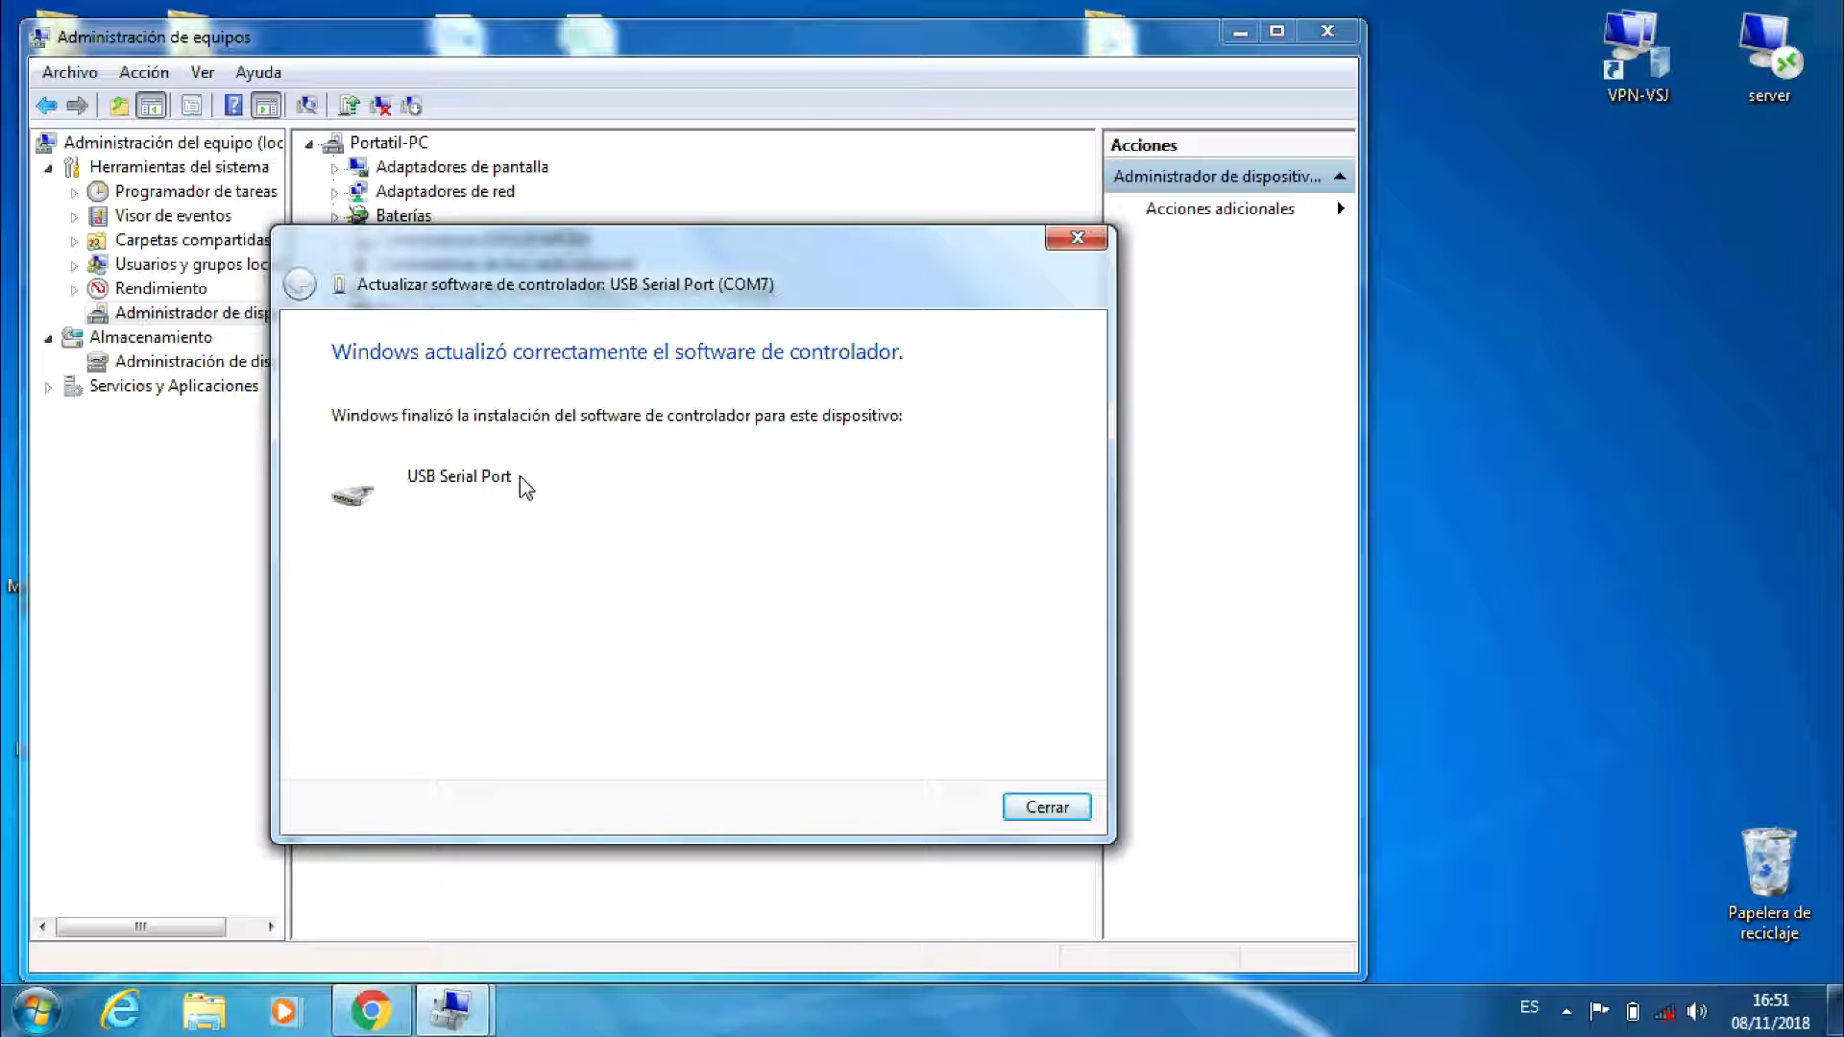
left_click(1053, 805)
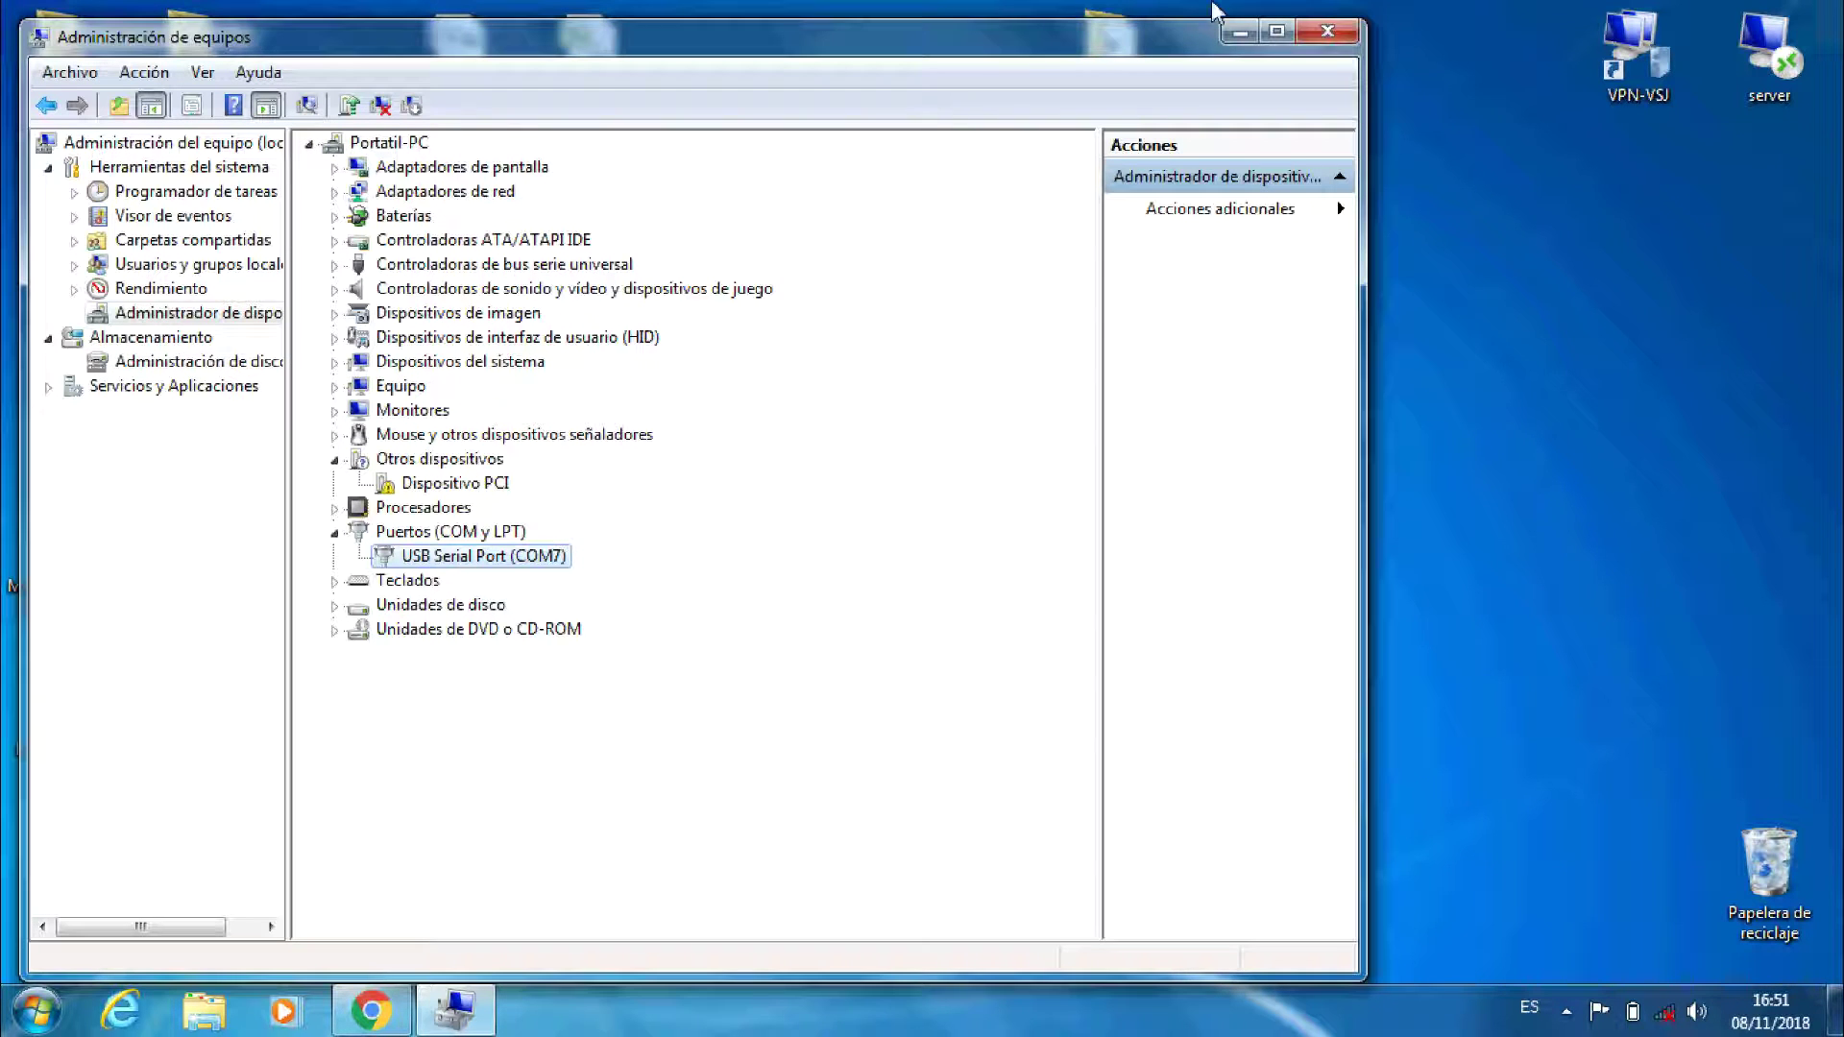
left_click(1327, 32)
Launch MT-Manager and scan for connected inverters on COM 7 (USB) with the Single Inverter (Peer-to-Peer) connection
left_click(21, 1023)
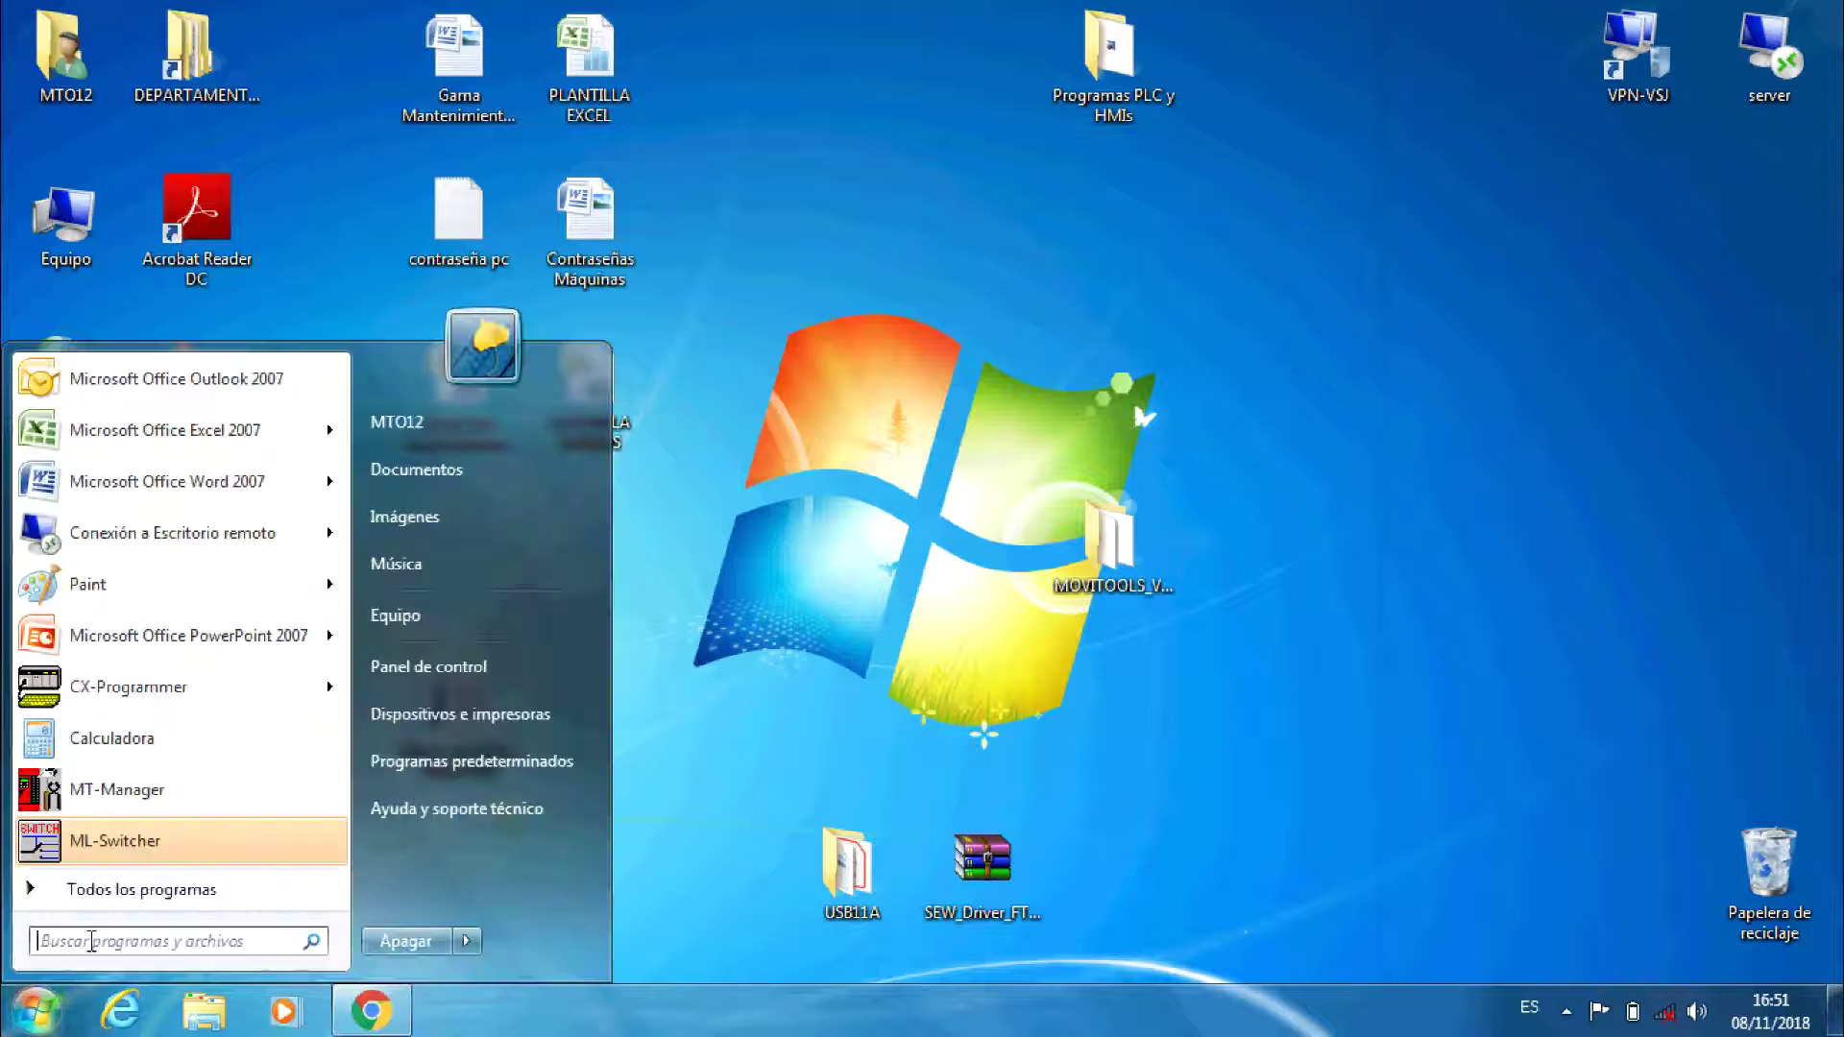
left_click(135, 793)
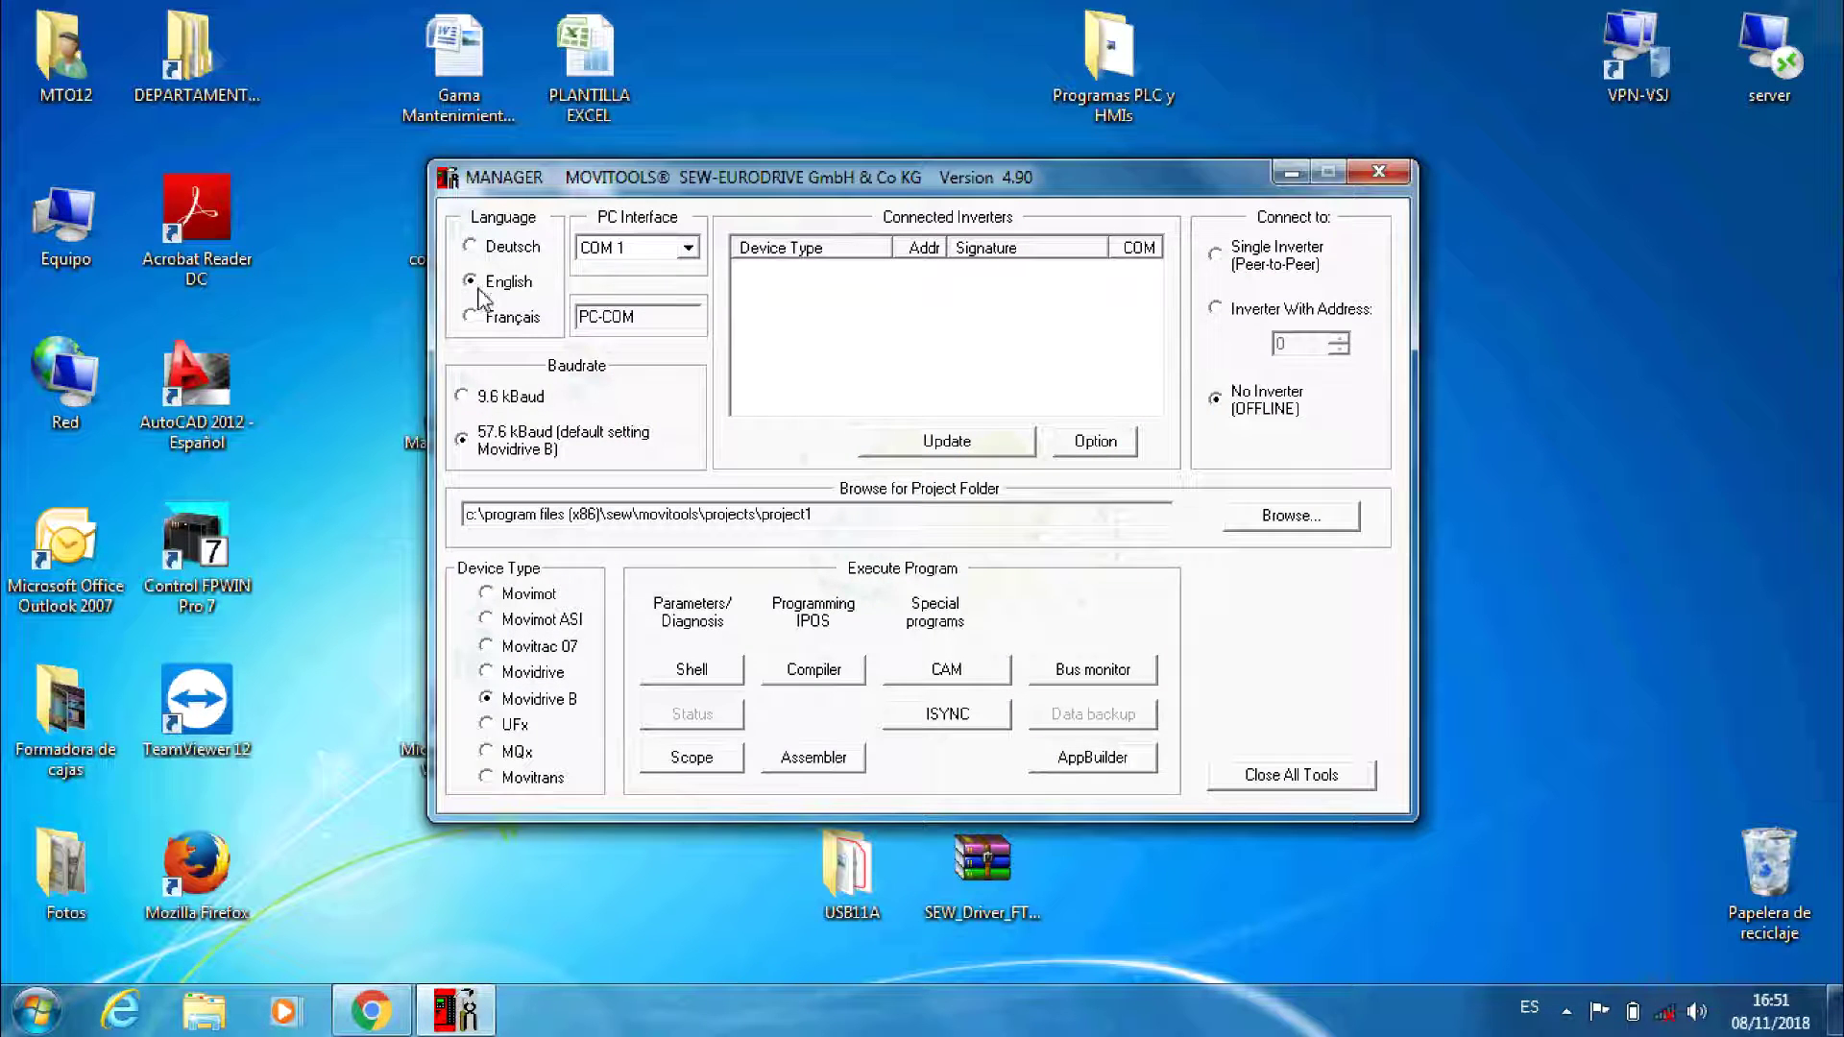
left_click(687, 247)
left_click(659, 378)
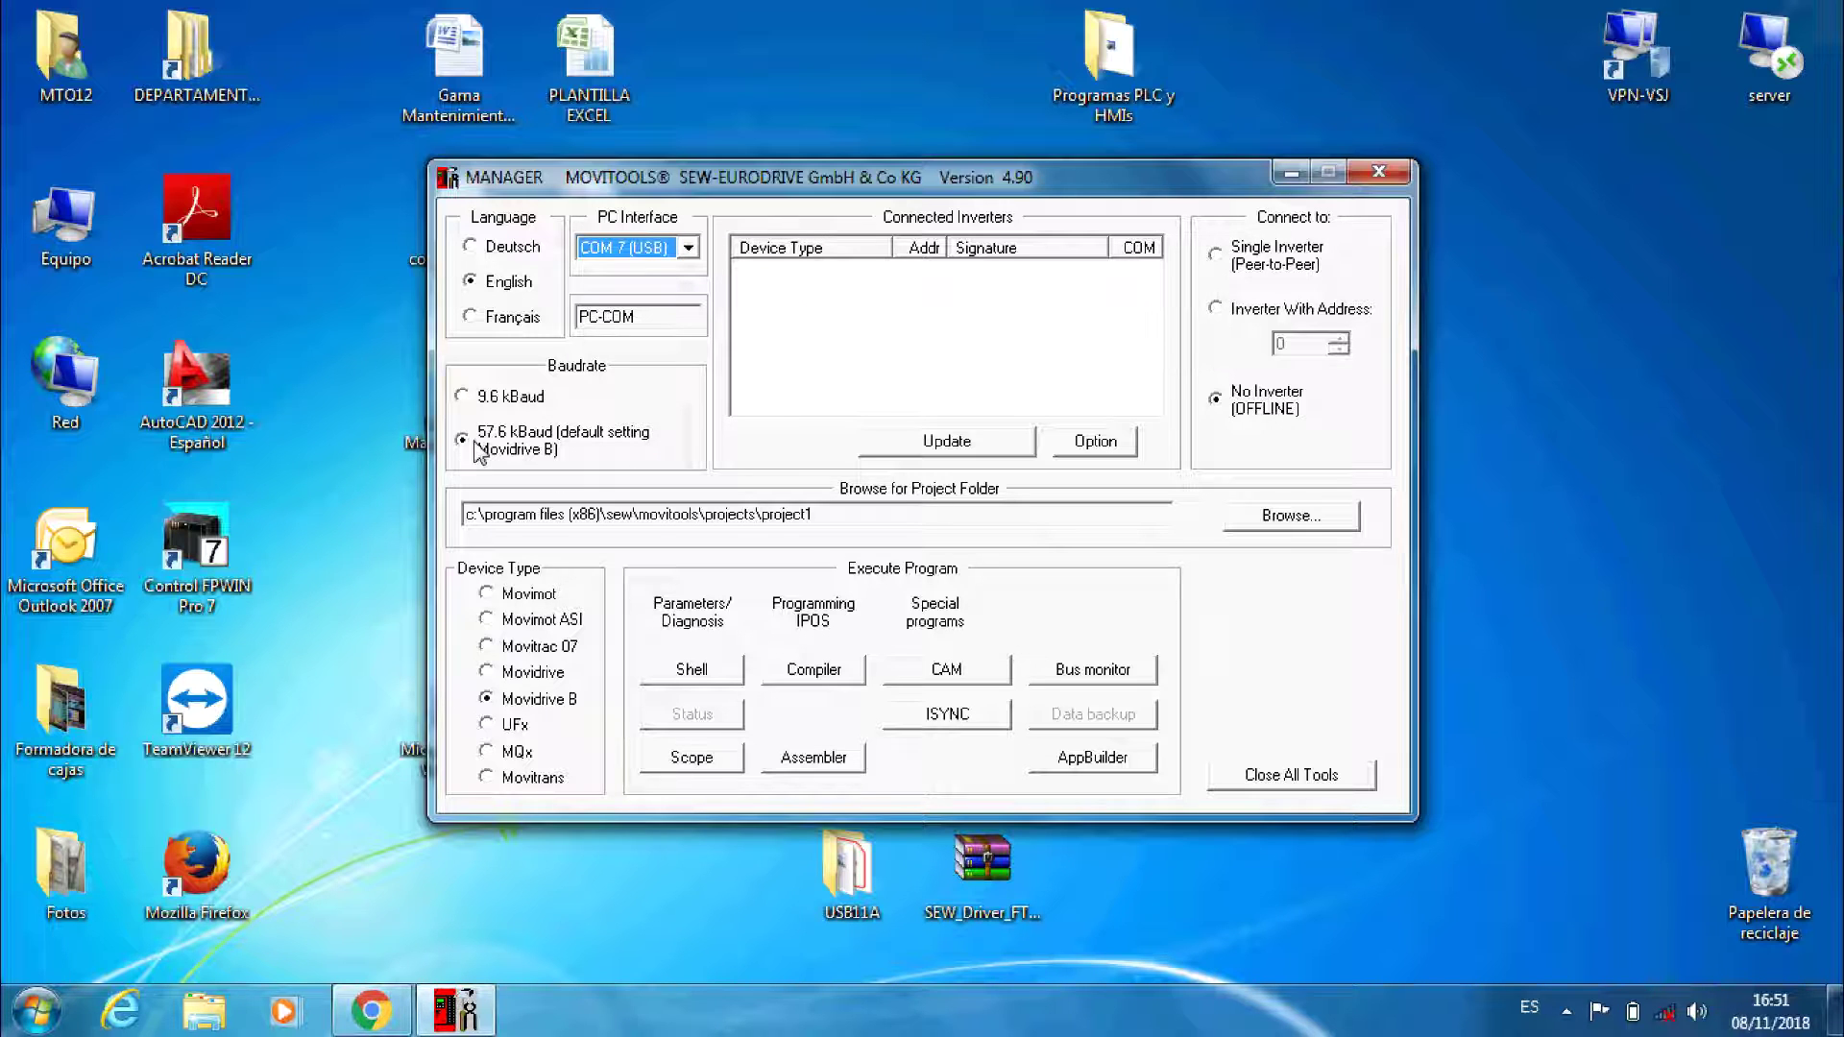
left_click(1216, 255)
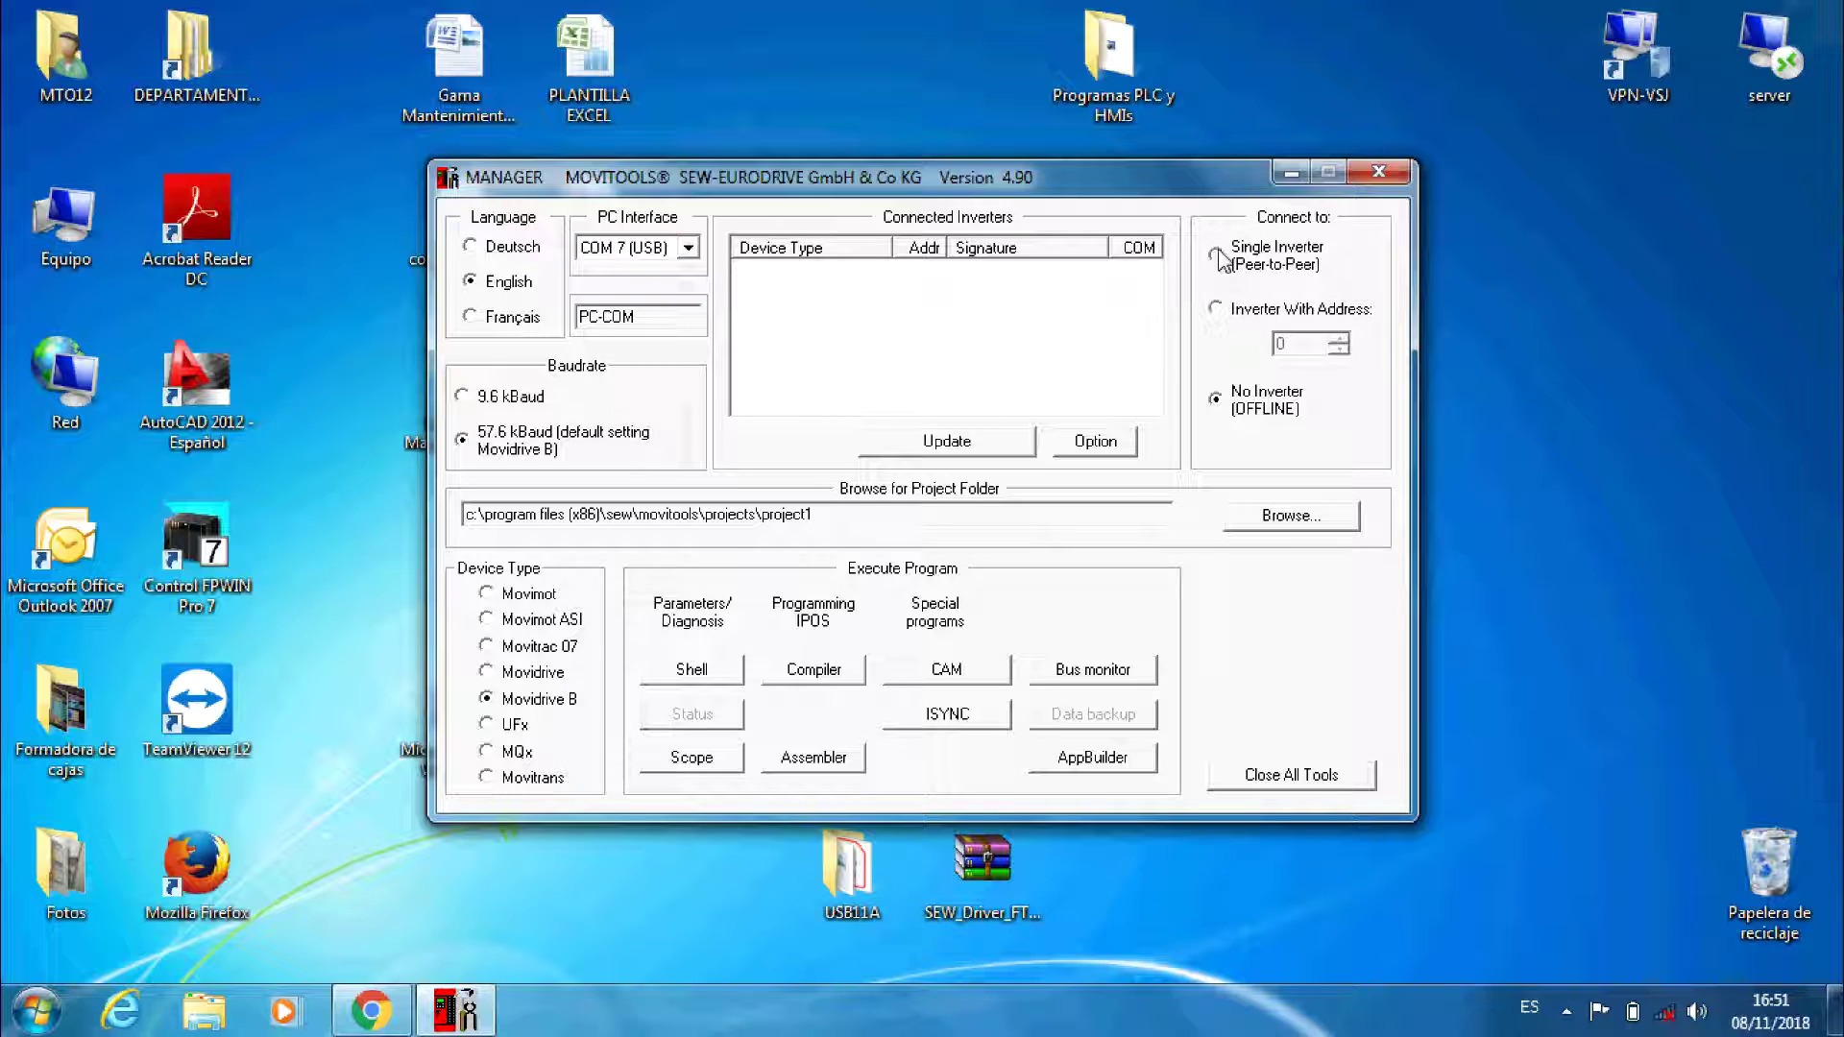
left_click(963, 444)
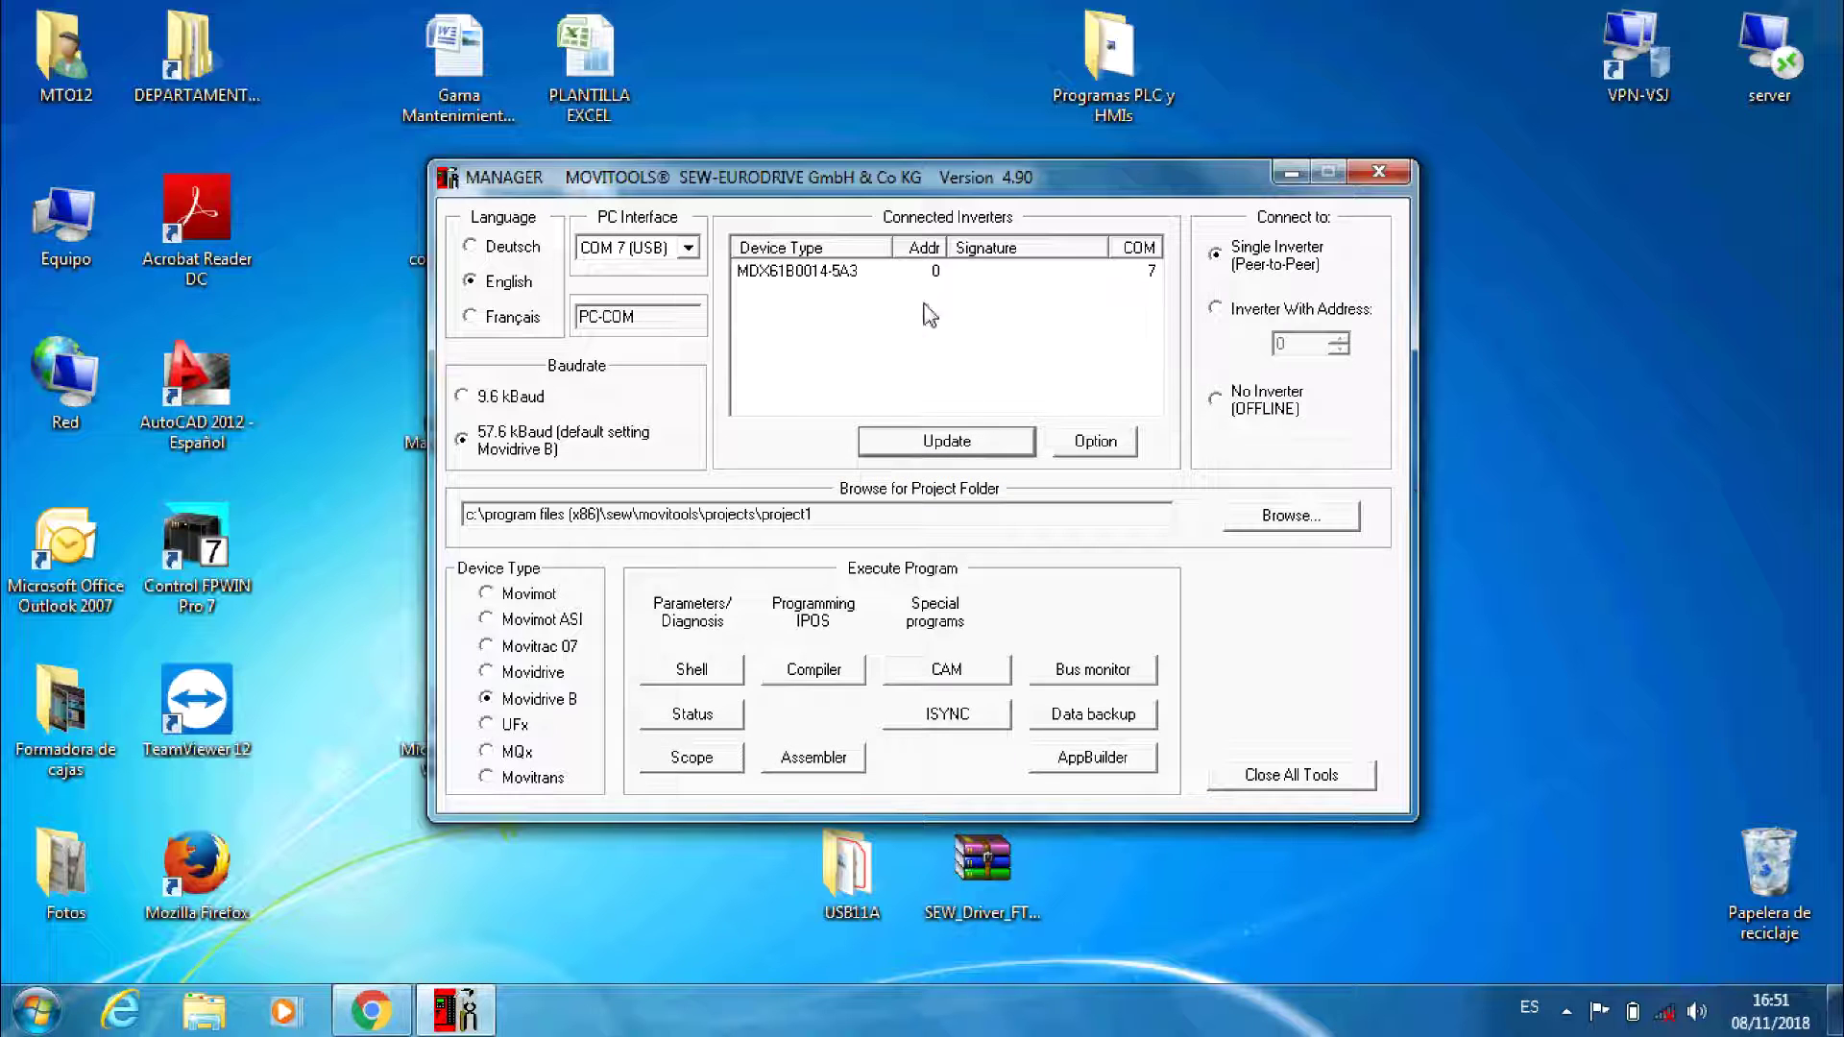
Create a new folder named Driver on the desktop
left_click(1486, 355)
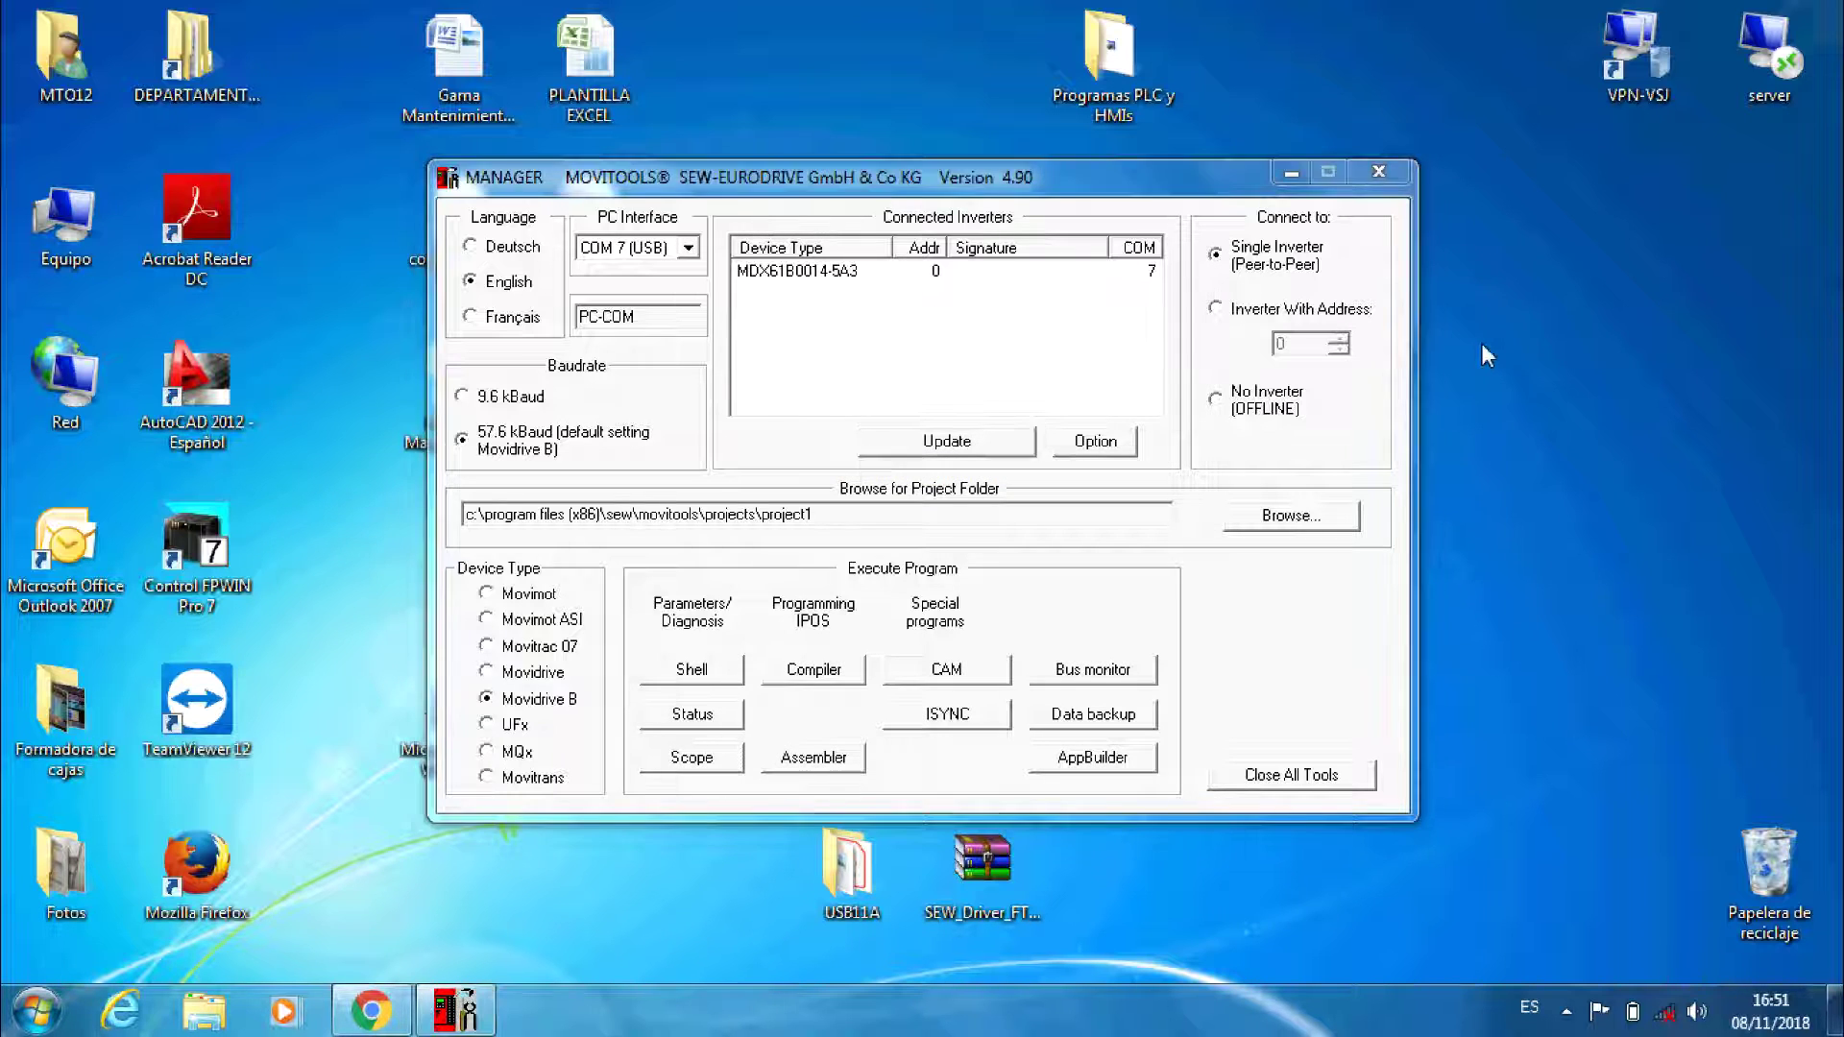
right_click(1482, 345)
mouse_move(1544, 602)
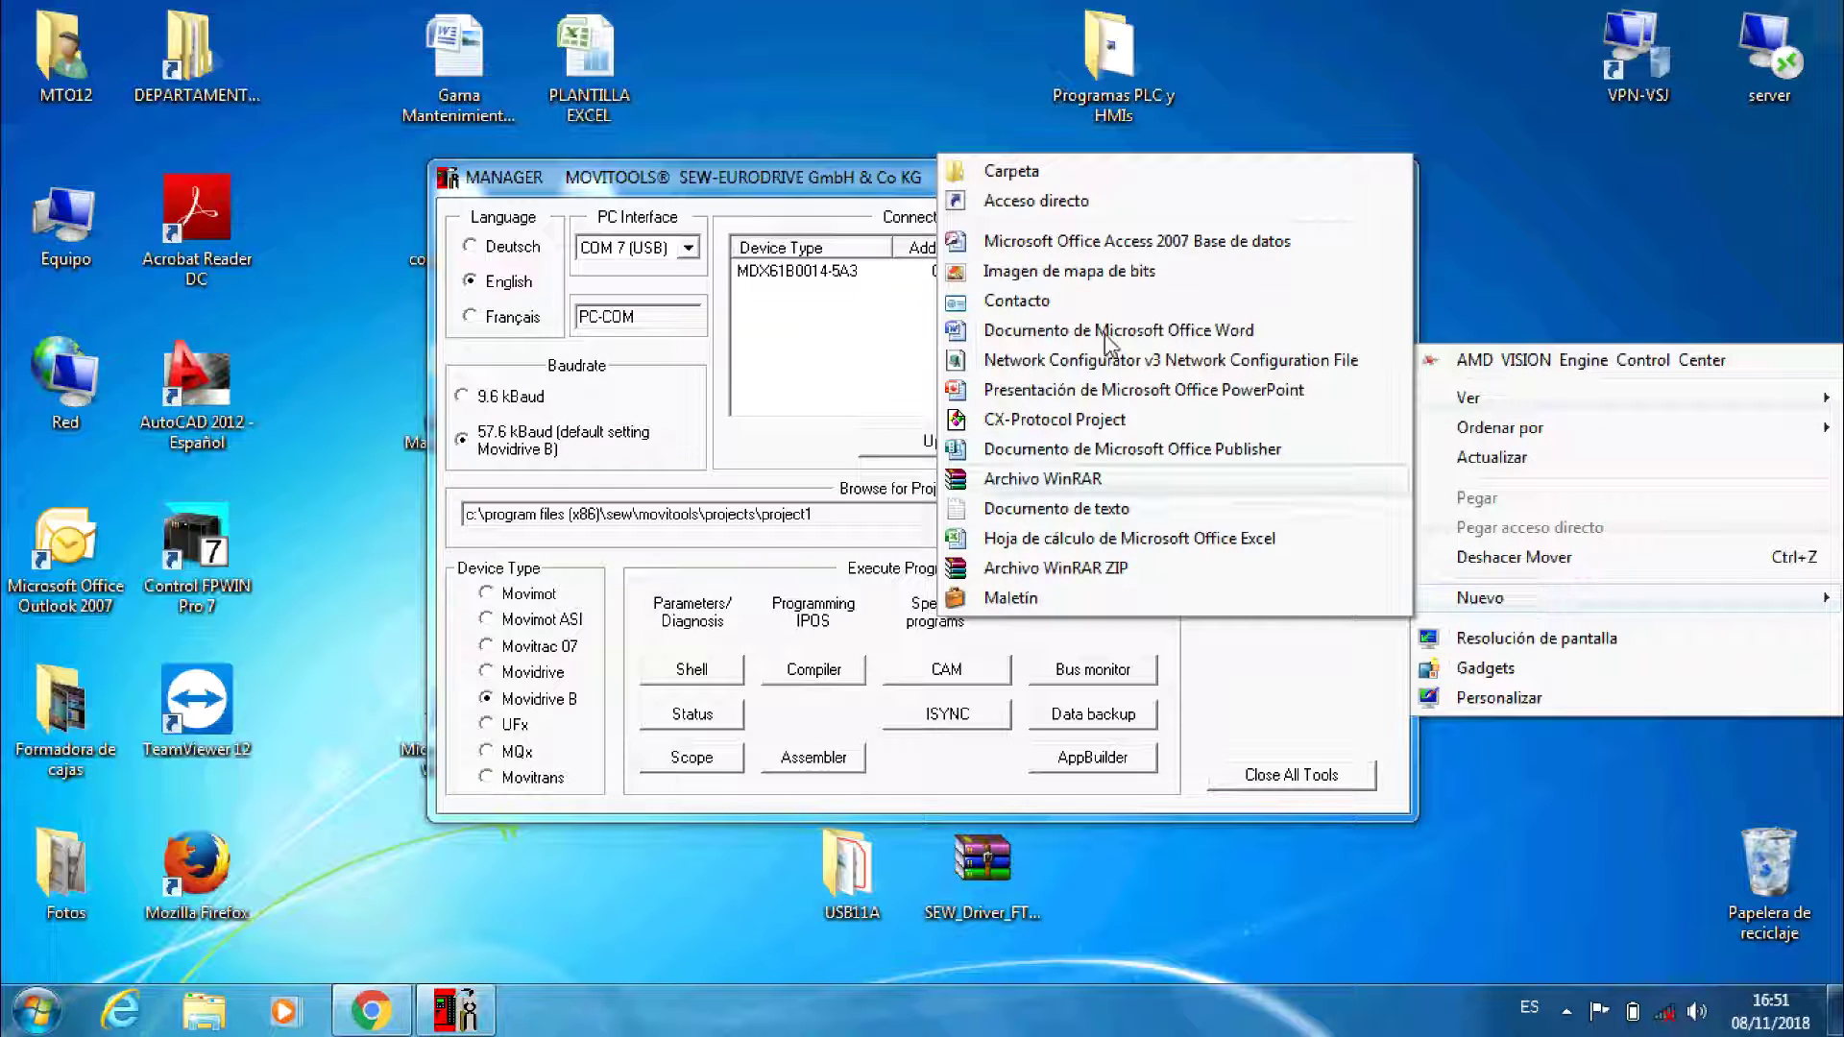
left_click(1068, 181)
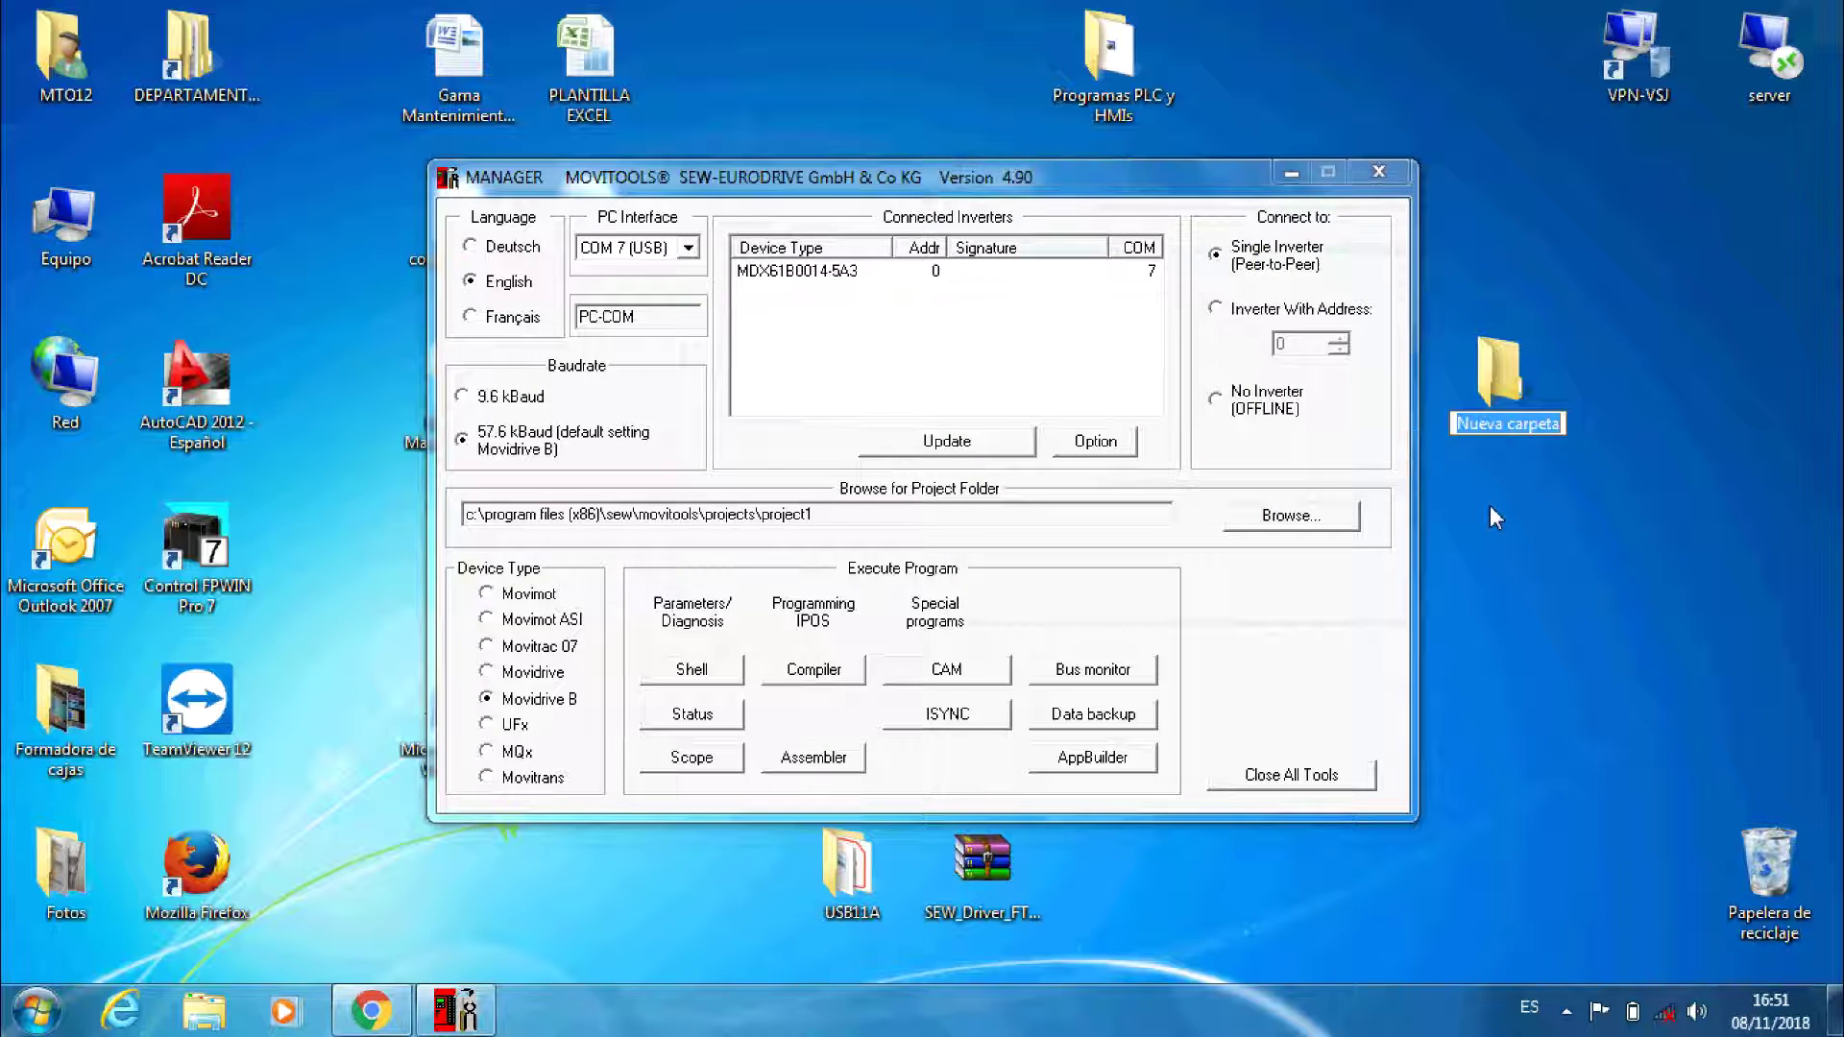
type("Driver")
key("Return")
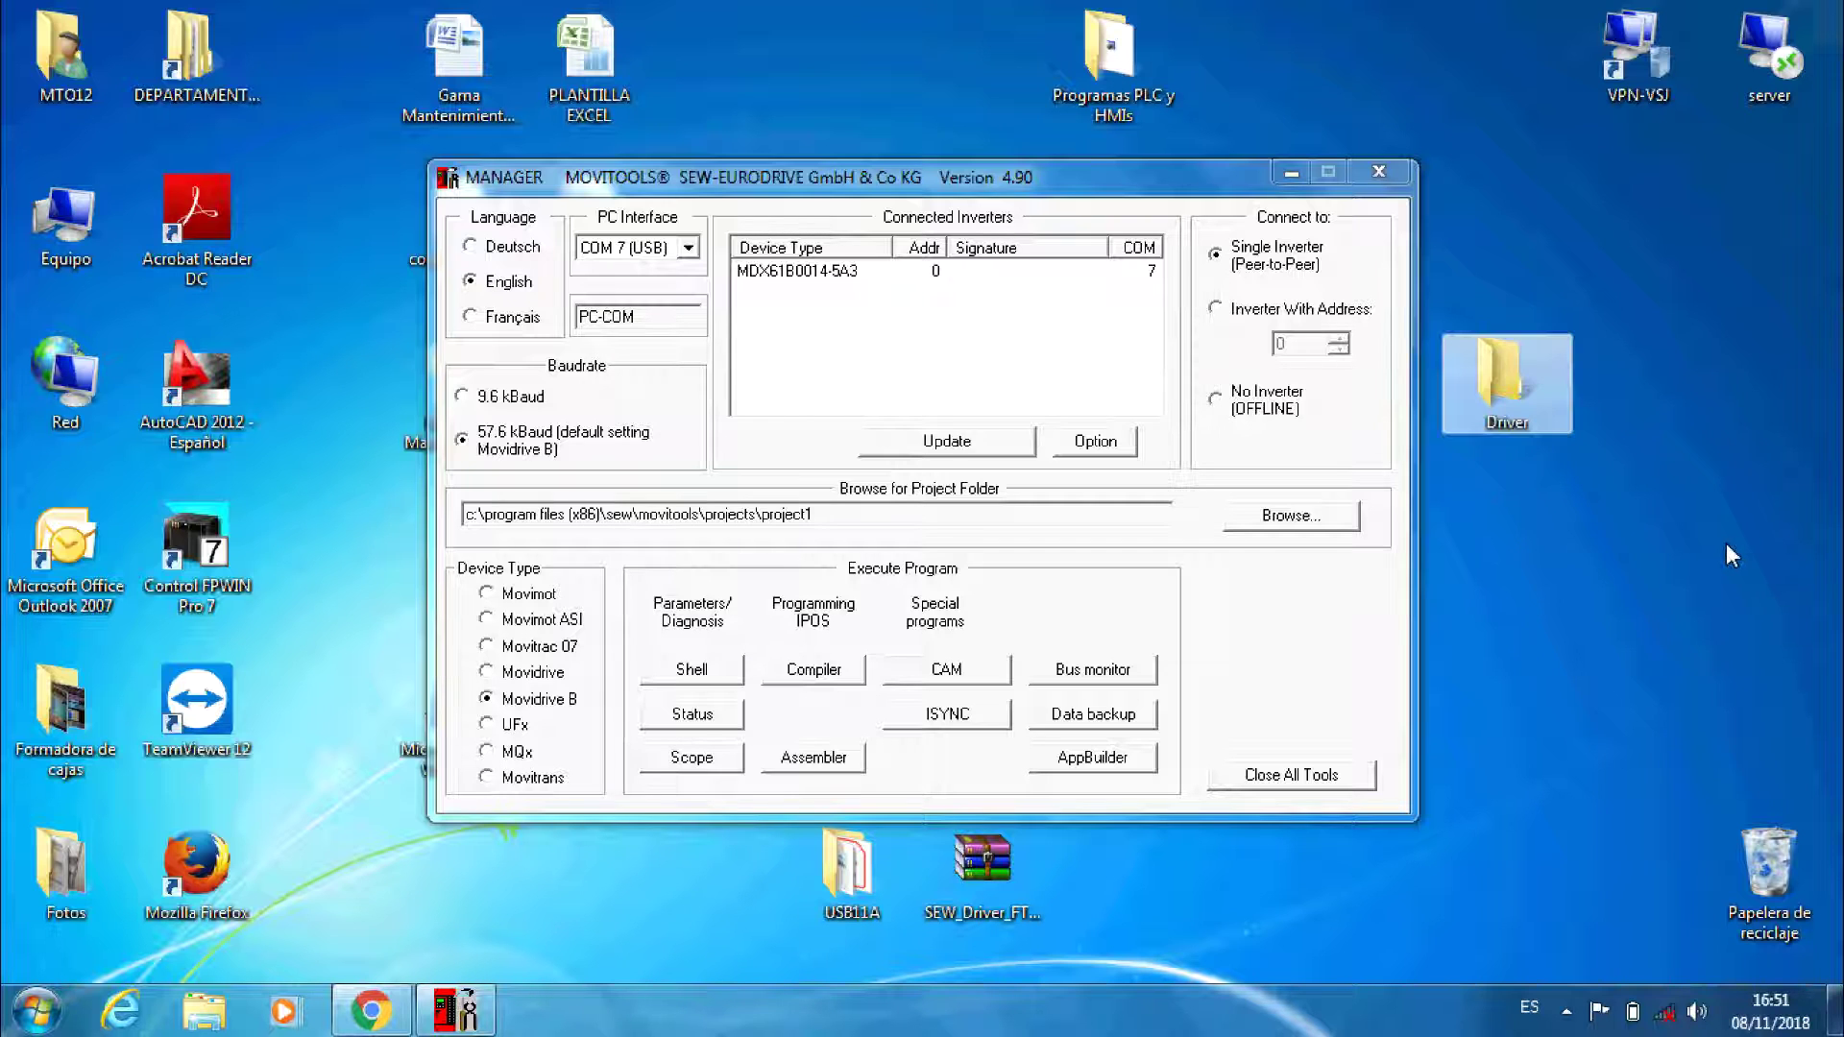
Select the connected MDX61B0014-5A3 inverter, check its Status display, and close that display
left_click(850, 272)
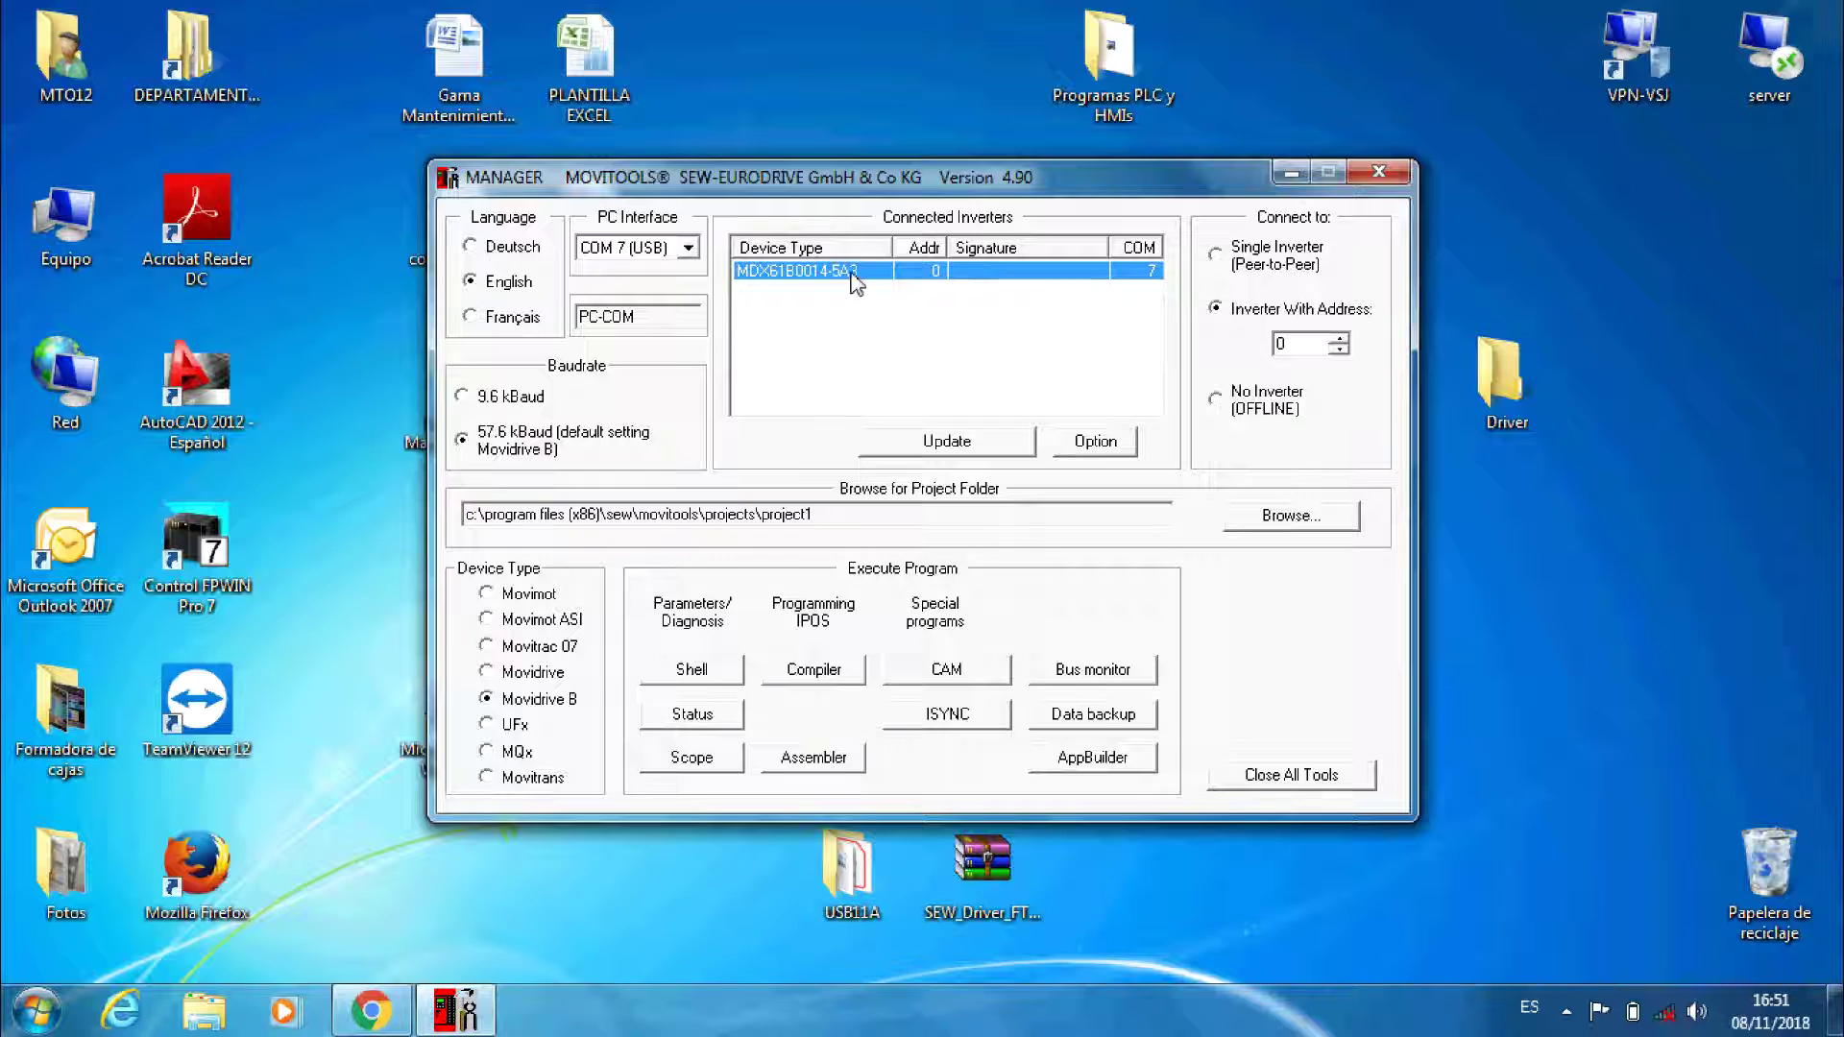
left_click(702, 720)
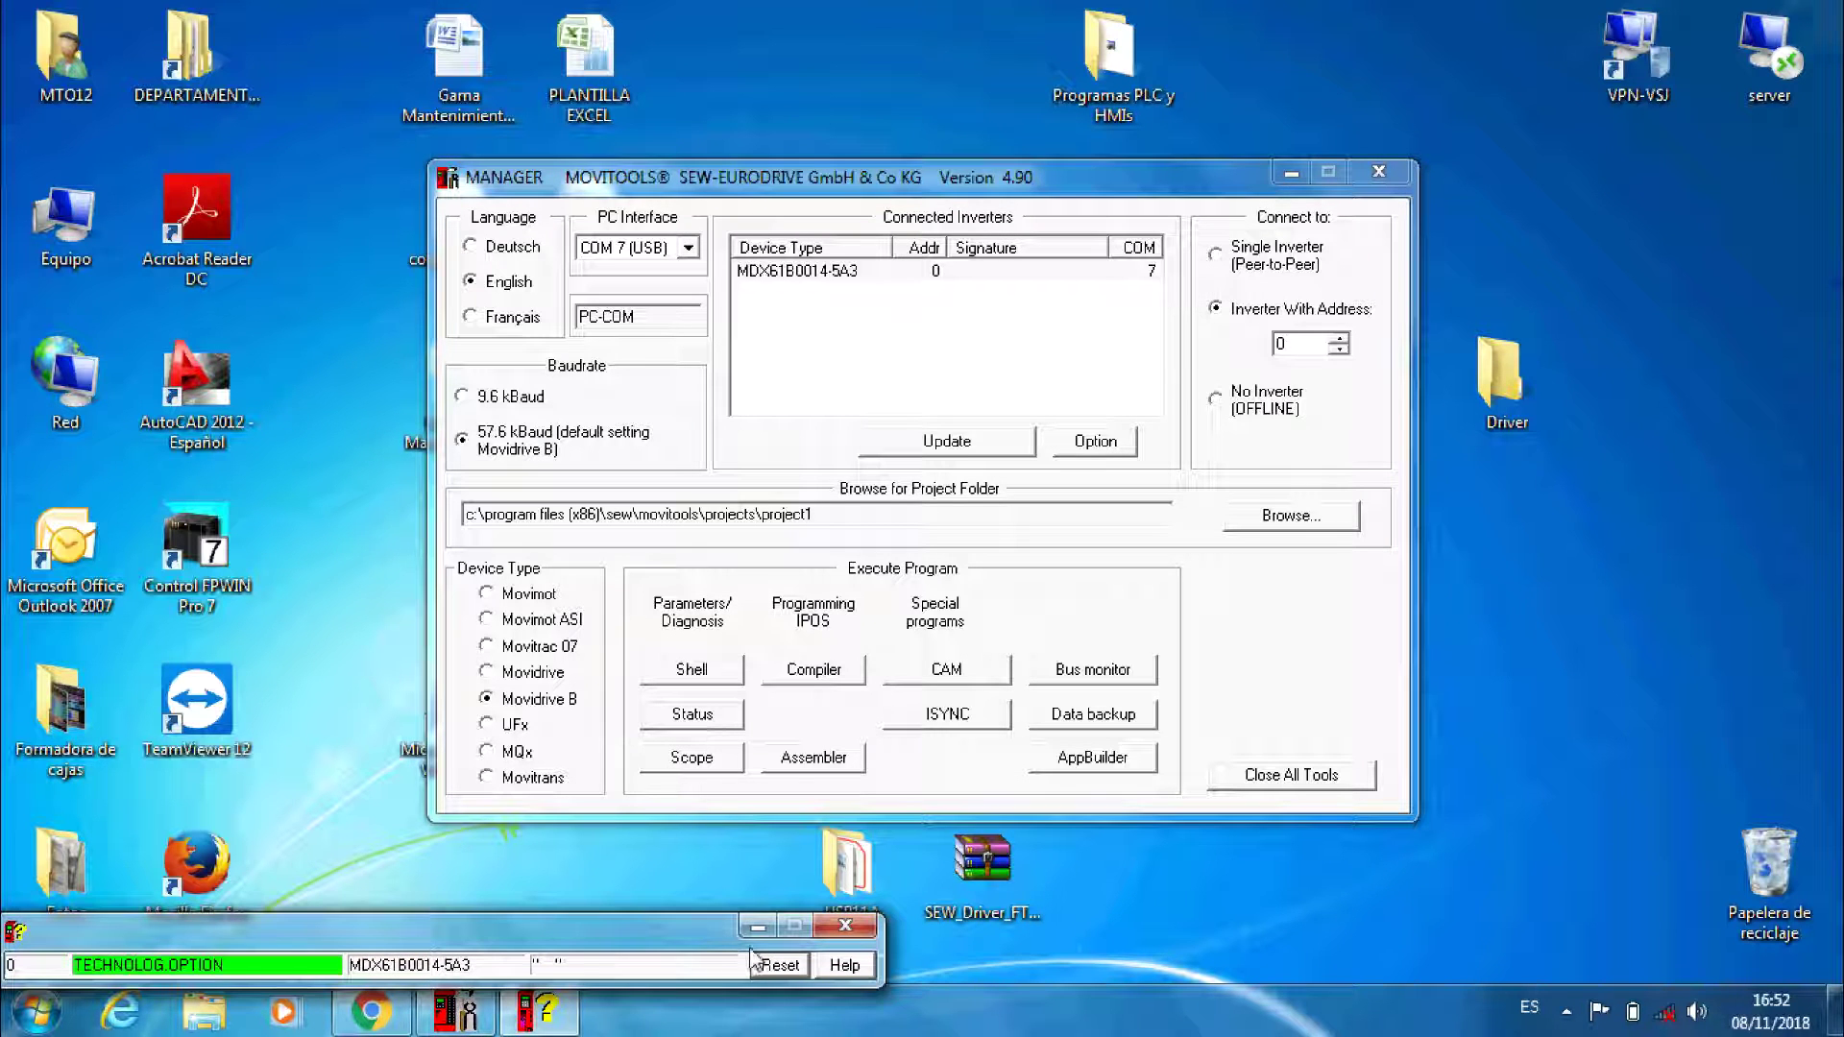
left_click_drag(663, 918, 695, 651)
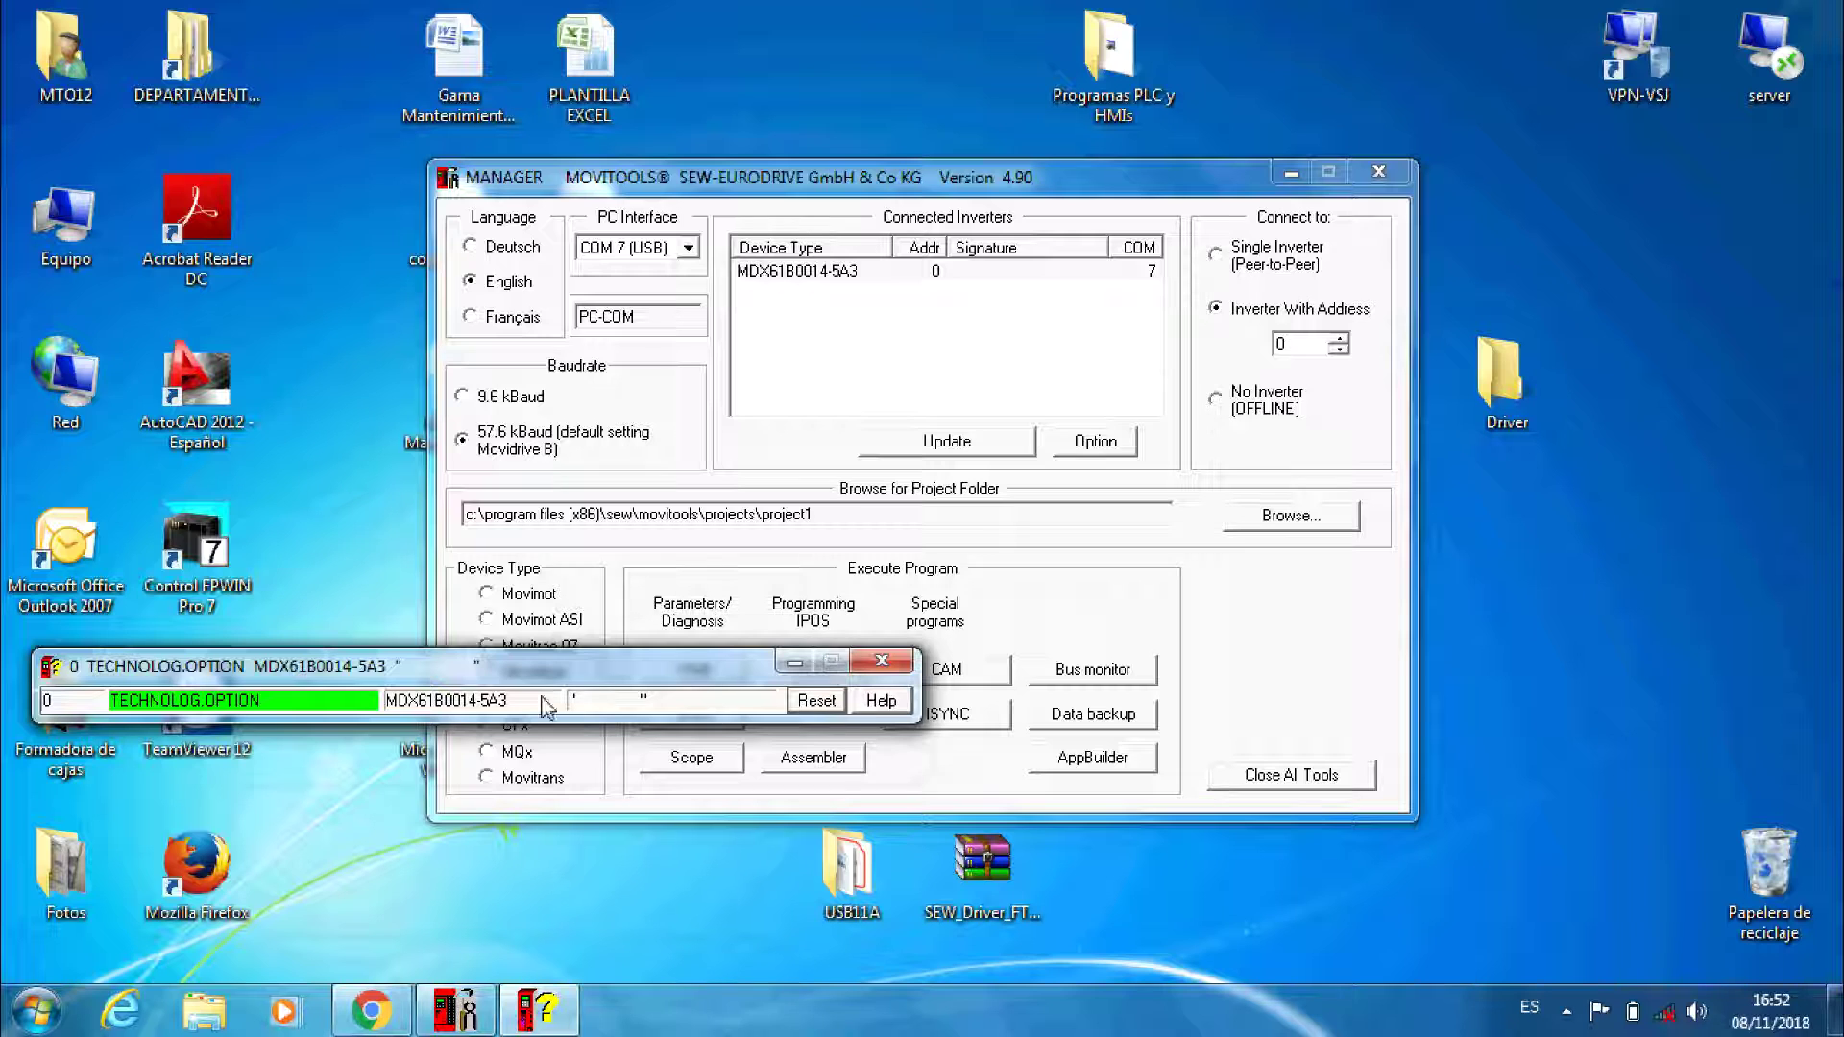
left_click(881, 660)
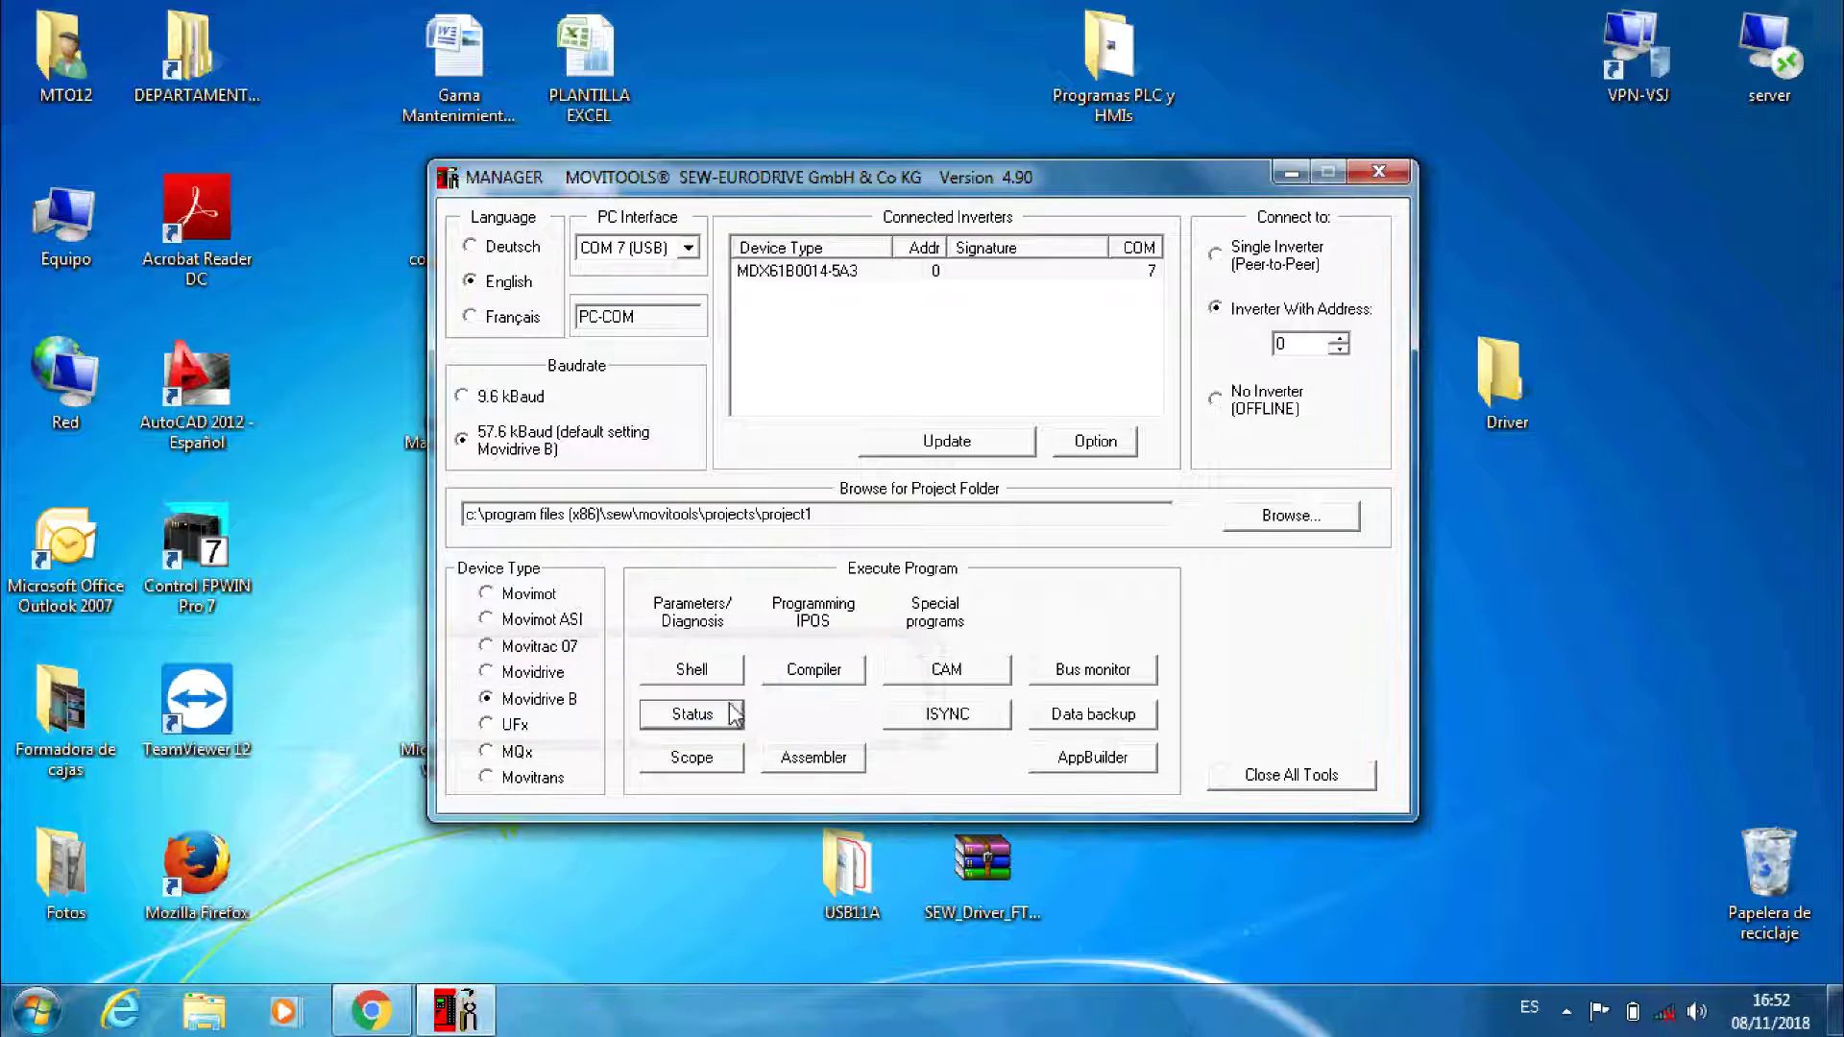
View the Scope program for the selected inverter, and close it together with its status display
left_click(693, 758)
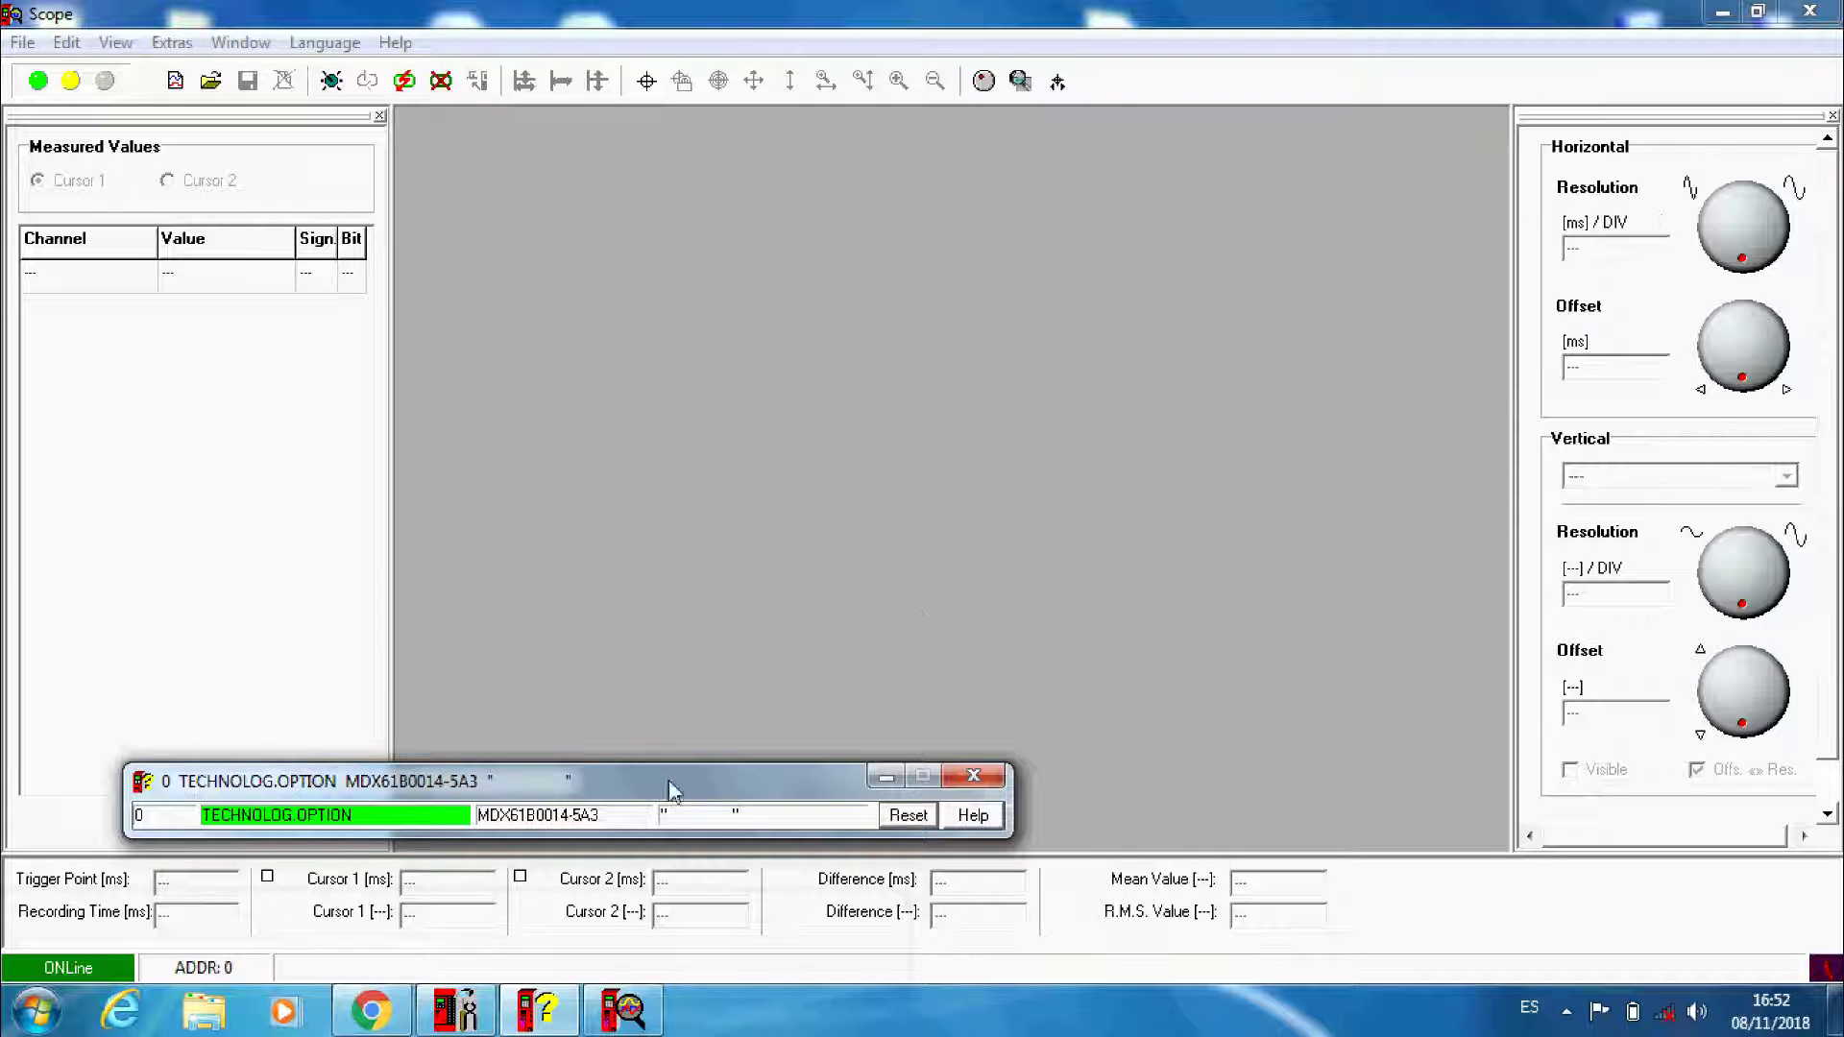
left_click(991, 779)
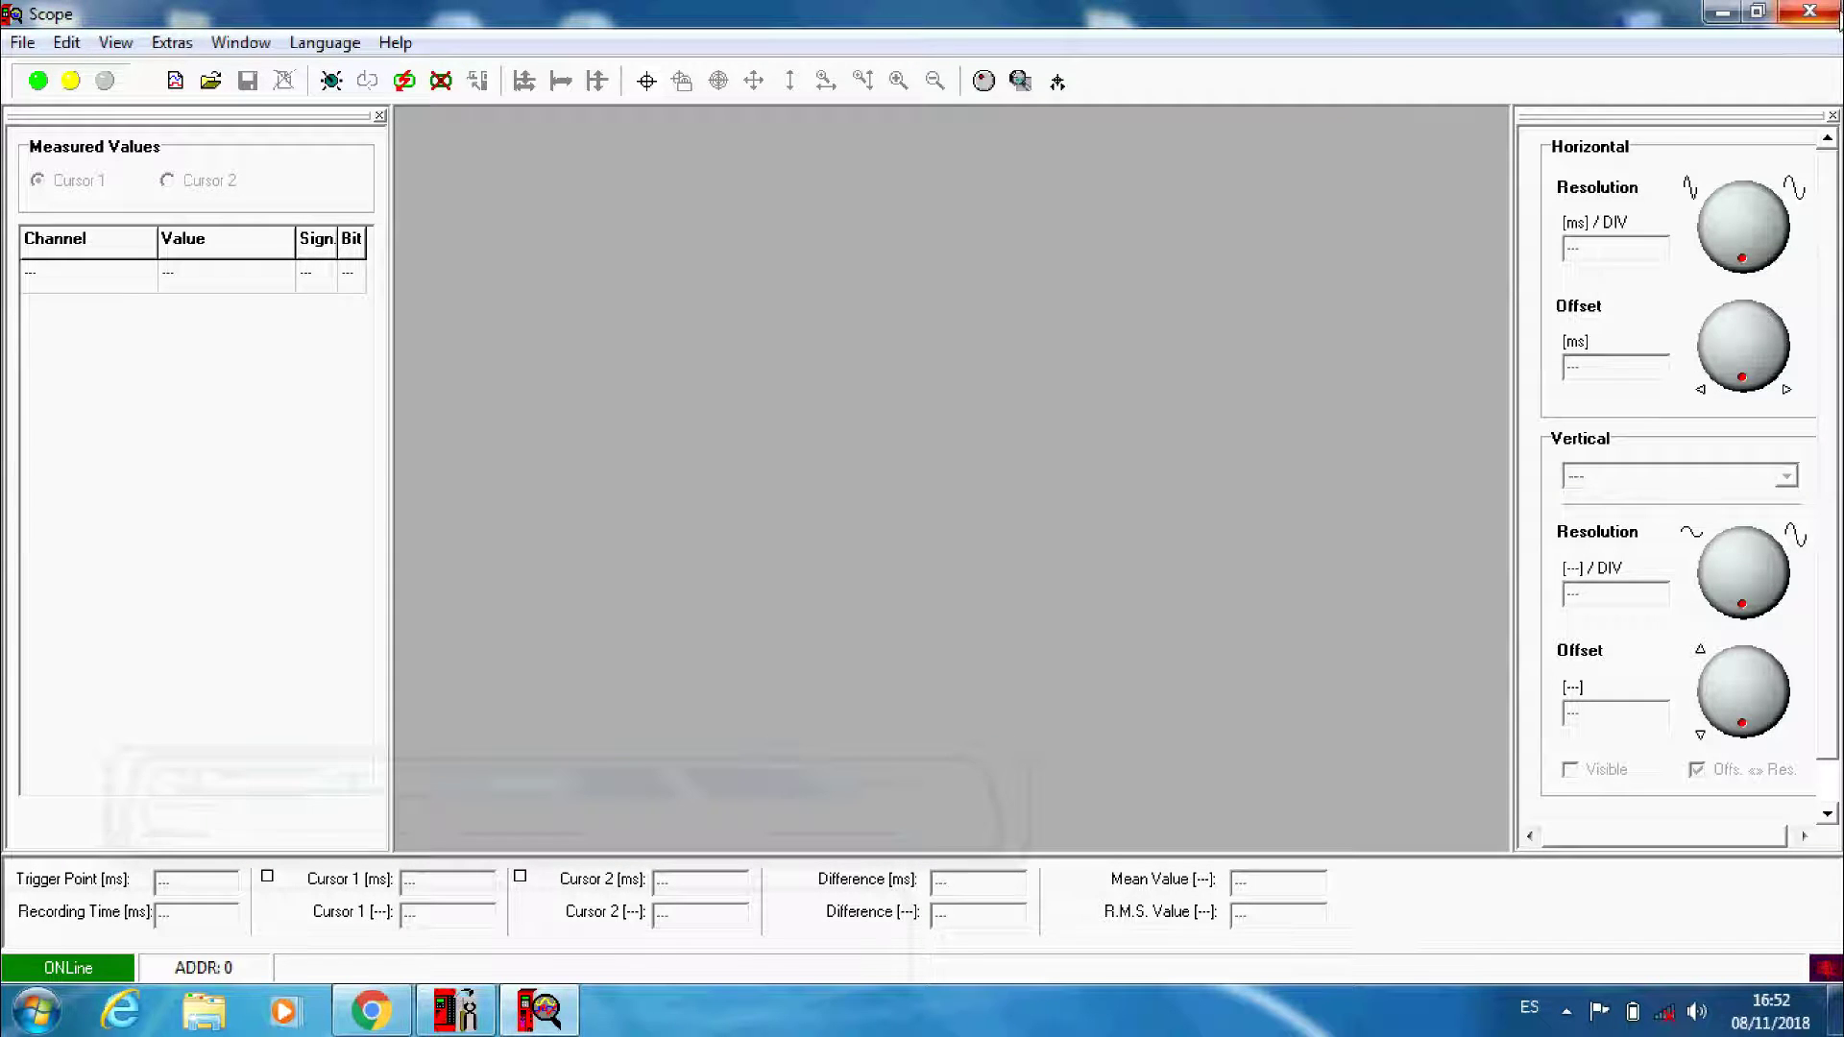
key("alt+F4")
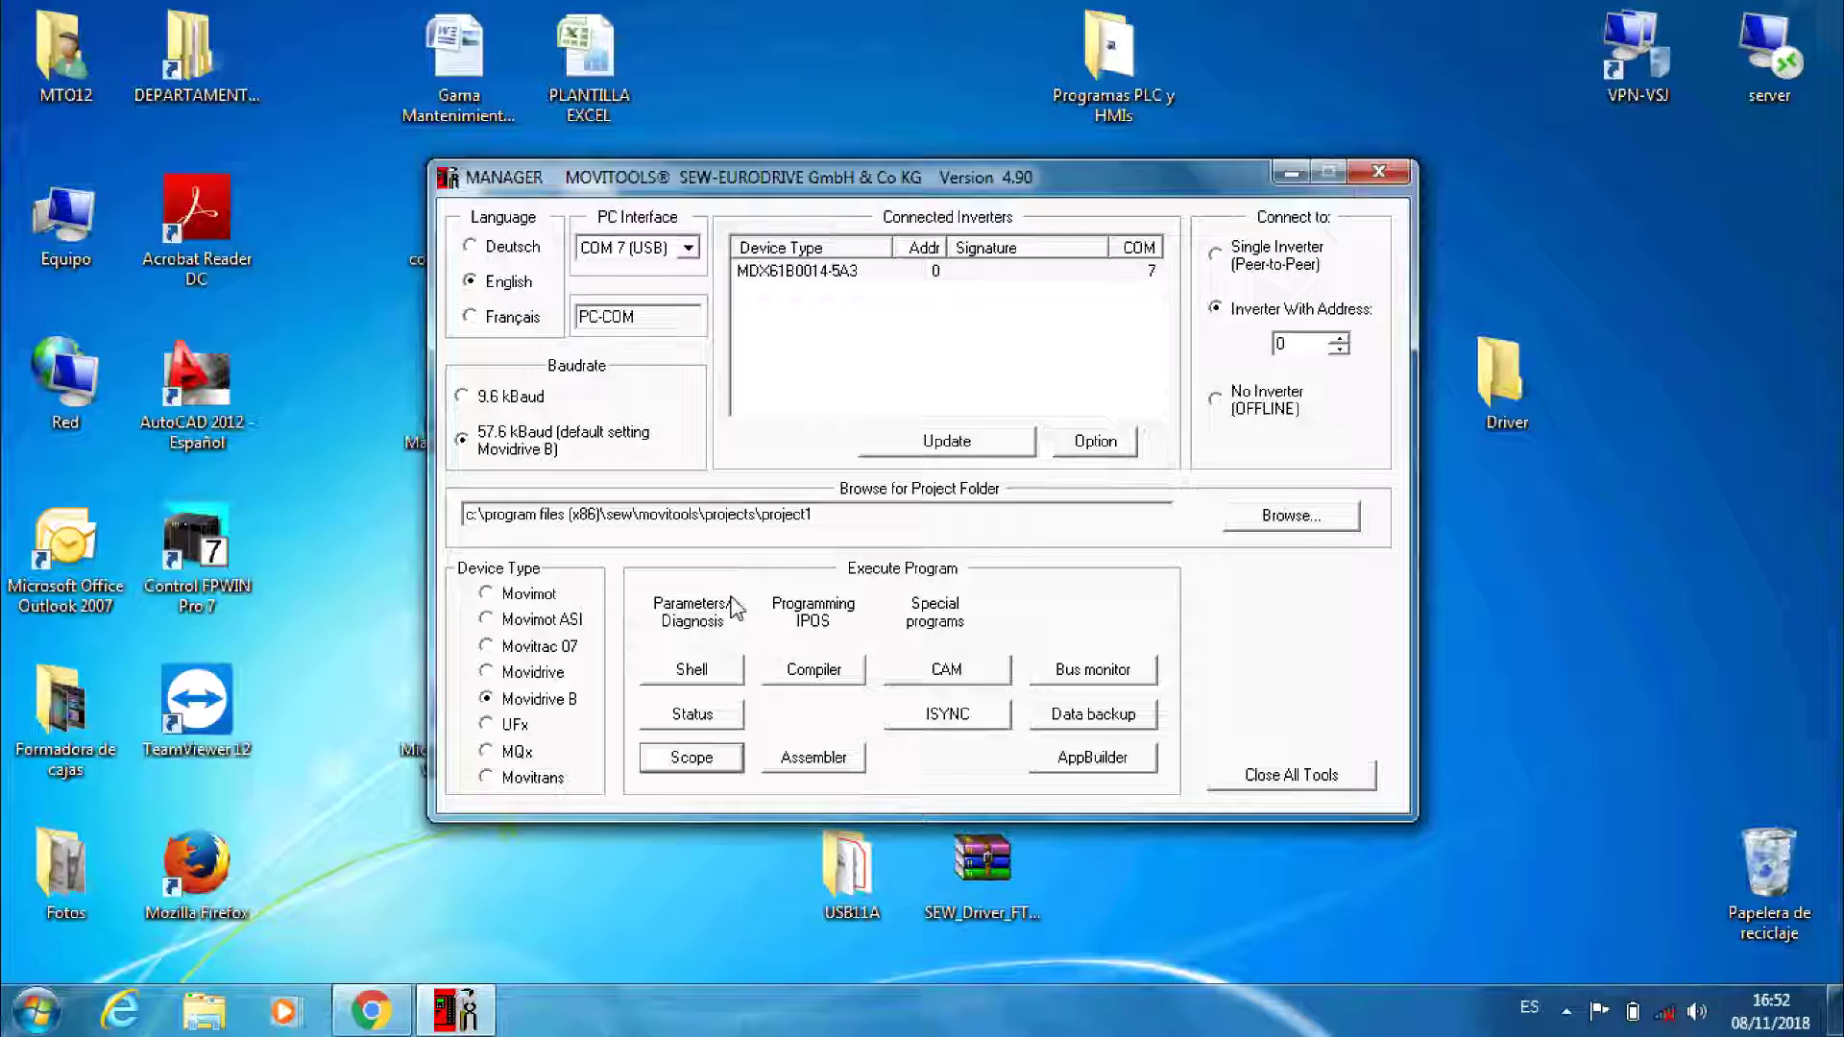
Open the Shell program for the inverter's parameters, maximize it, and move the status display clear of the parameter tree
left_click(693, 672)
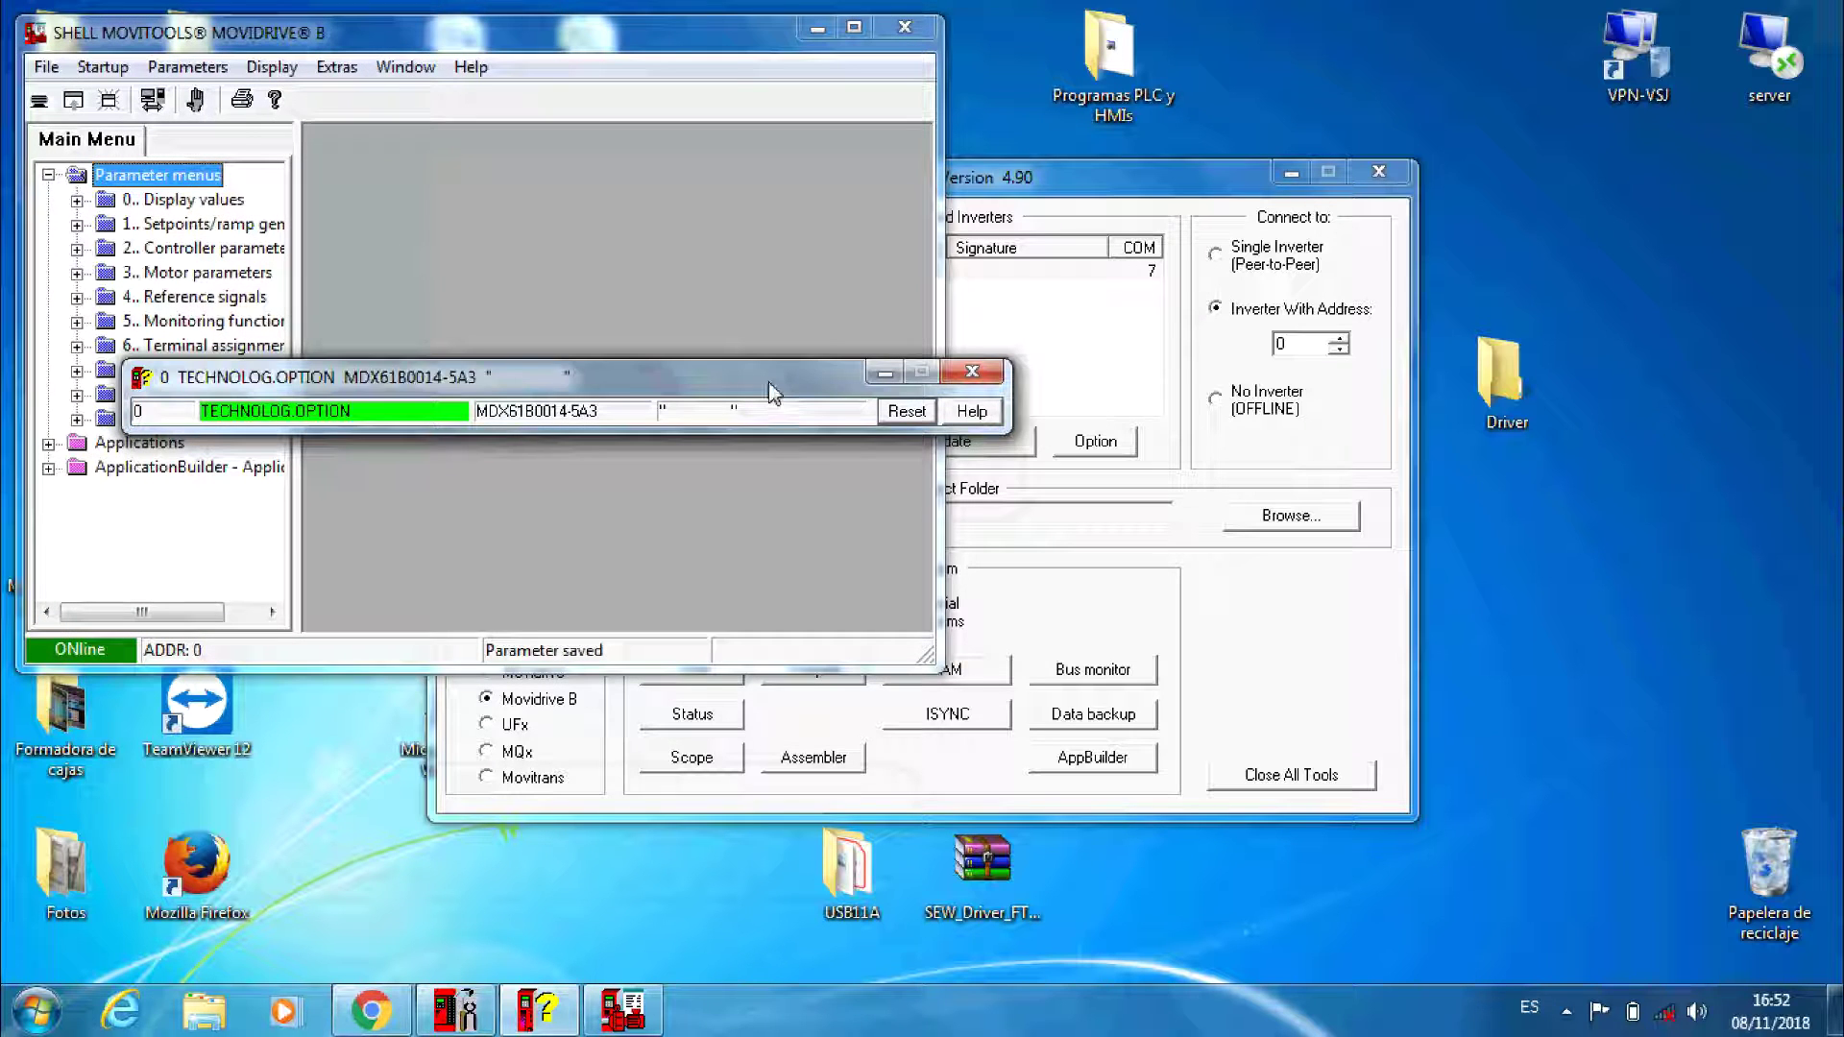
left_click_drag(633, 377, 569, 839)
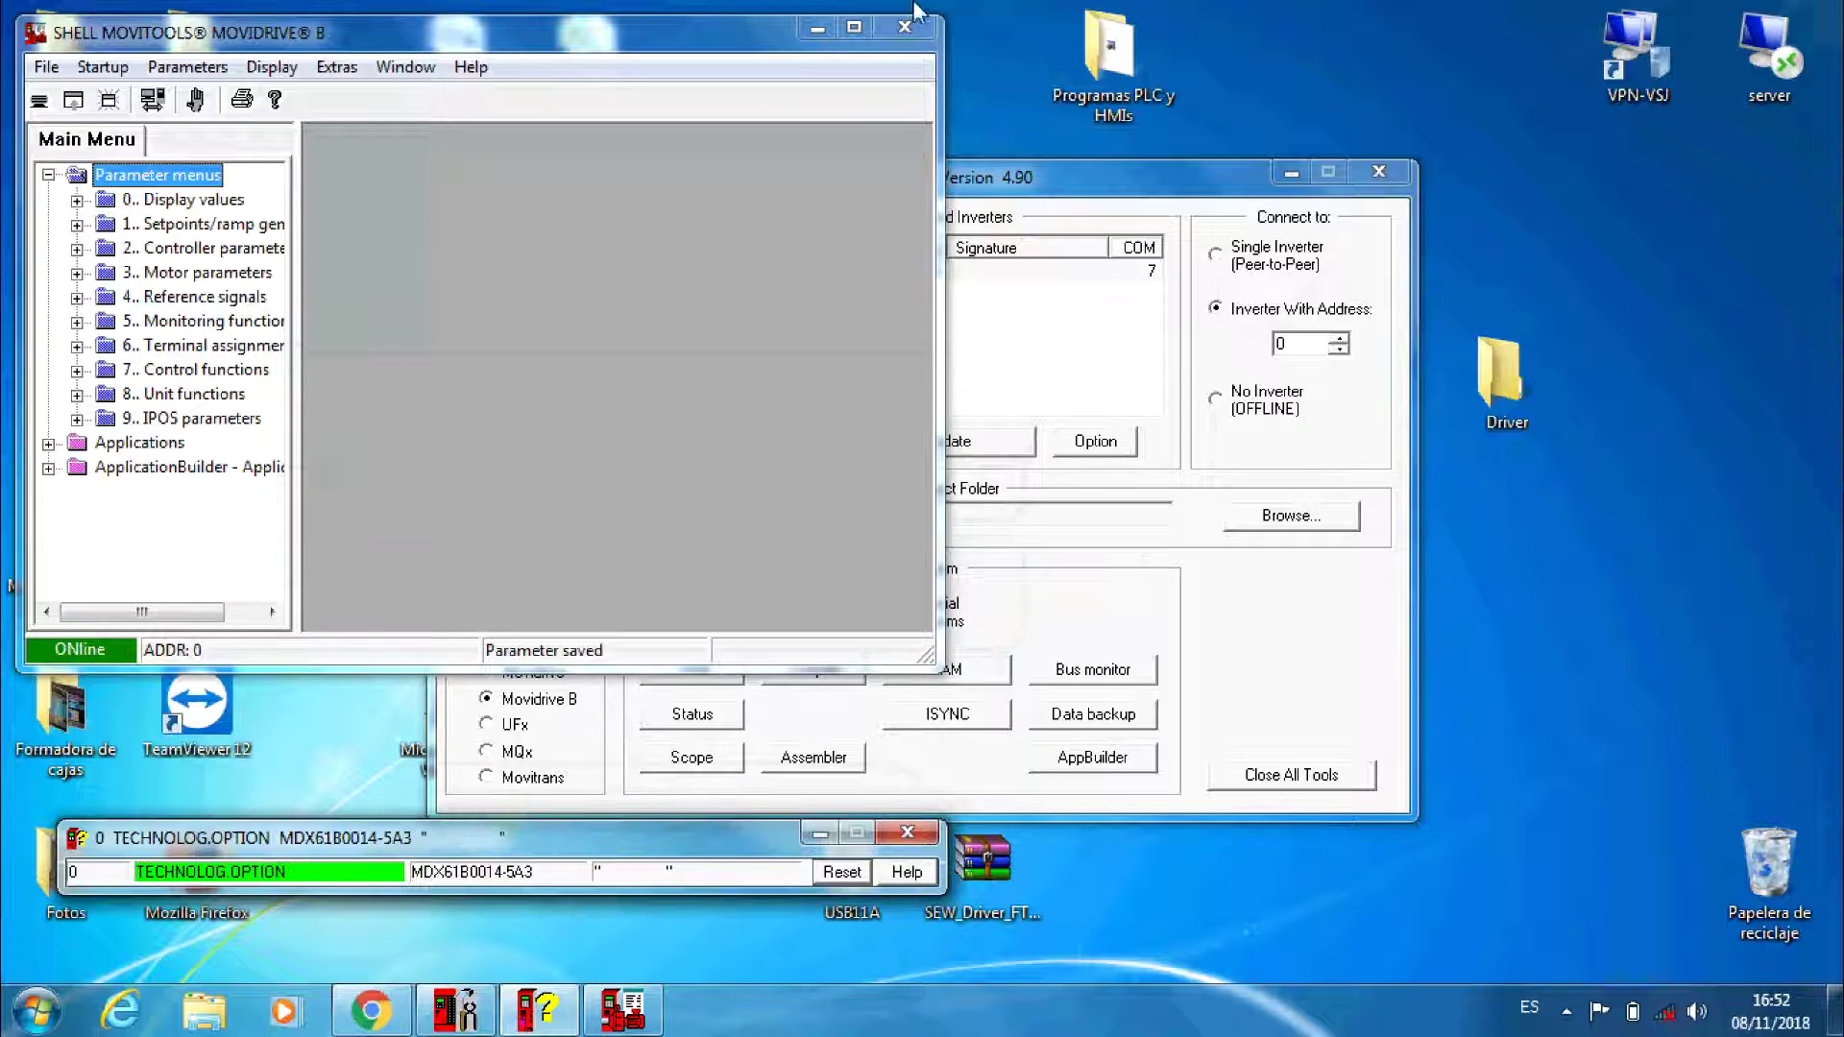
left_click(854, 27)
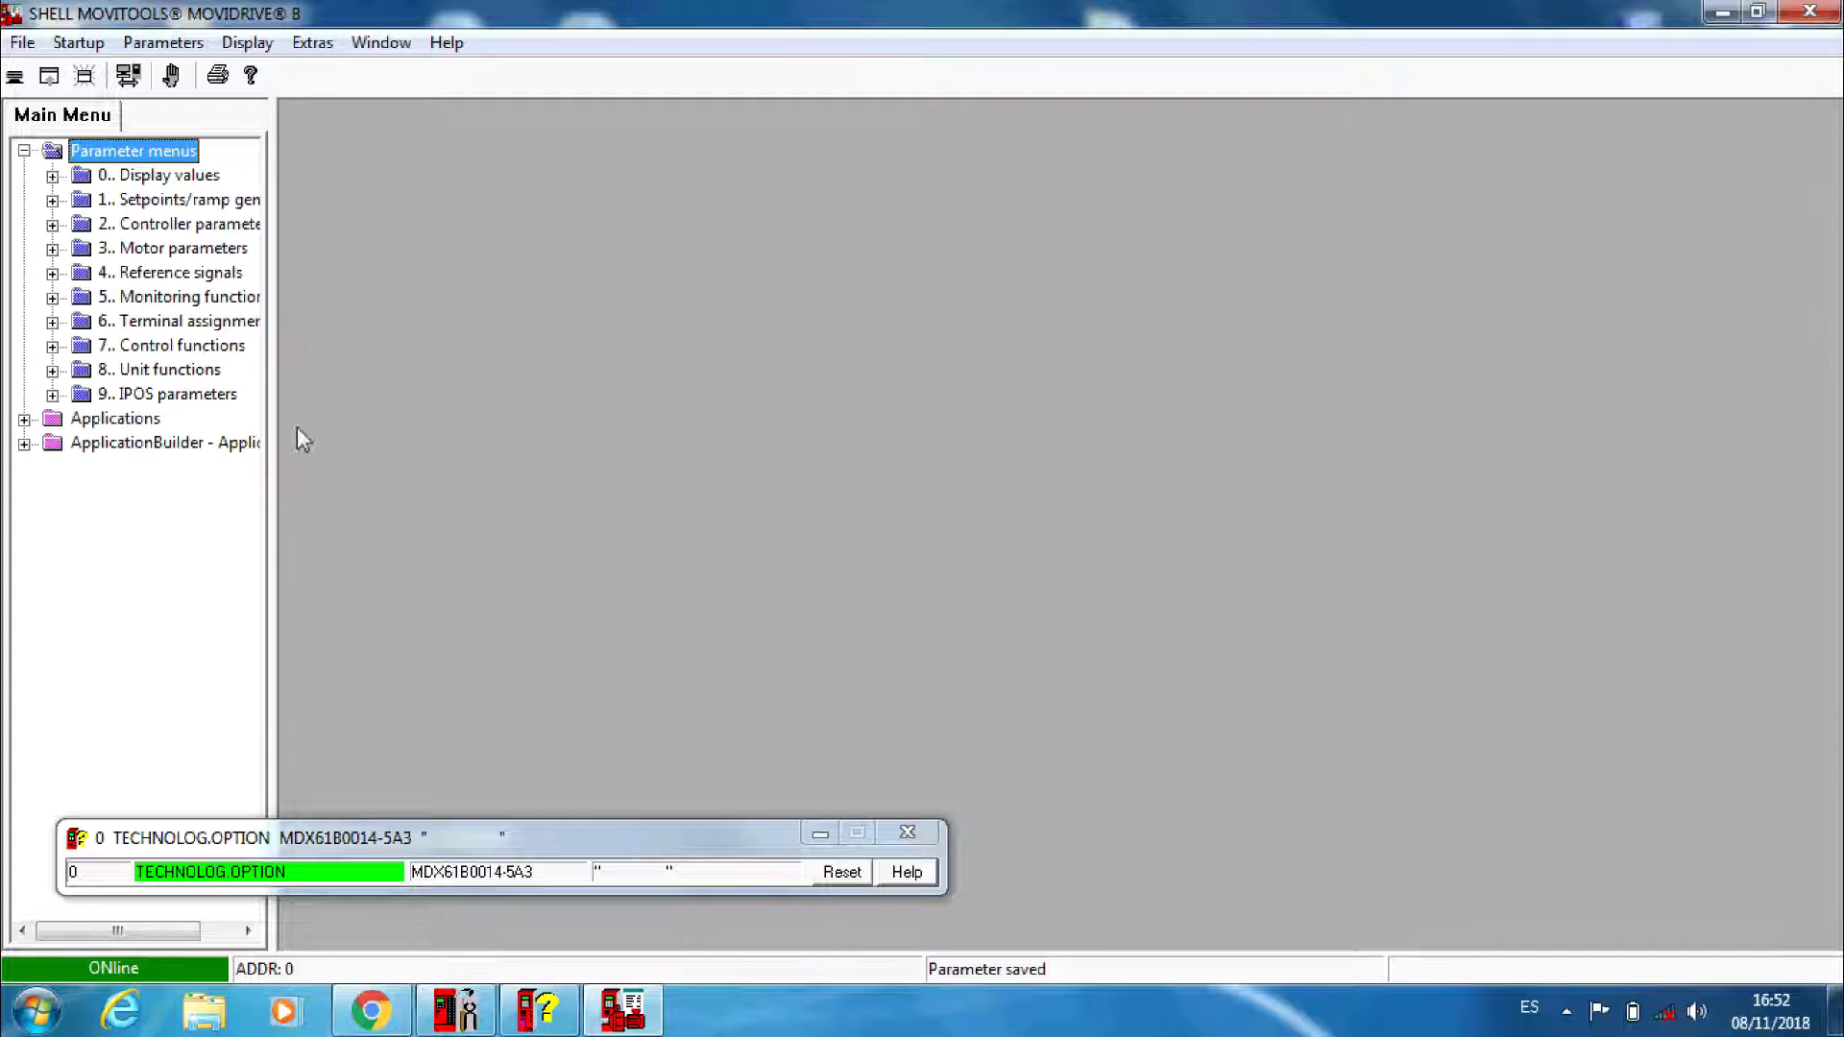
Open the Process values and Status displays parameter groups under Display values and arrange their windows side by side
left_click(52, 176)
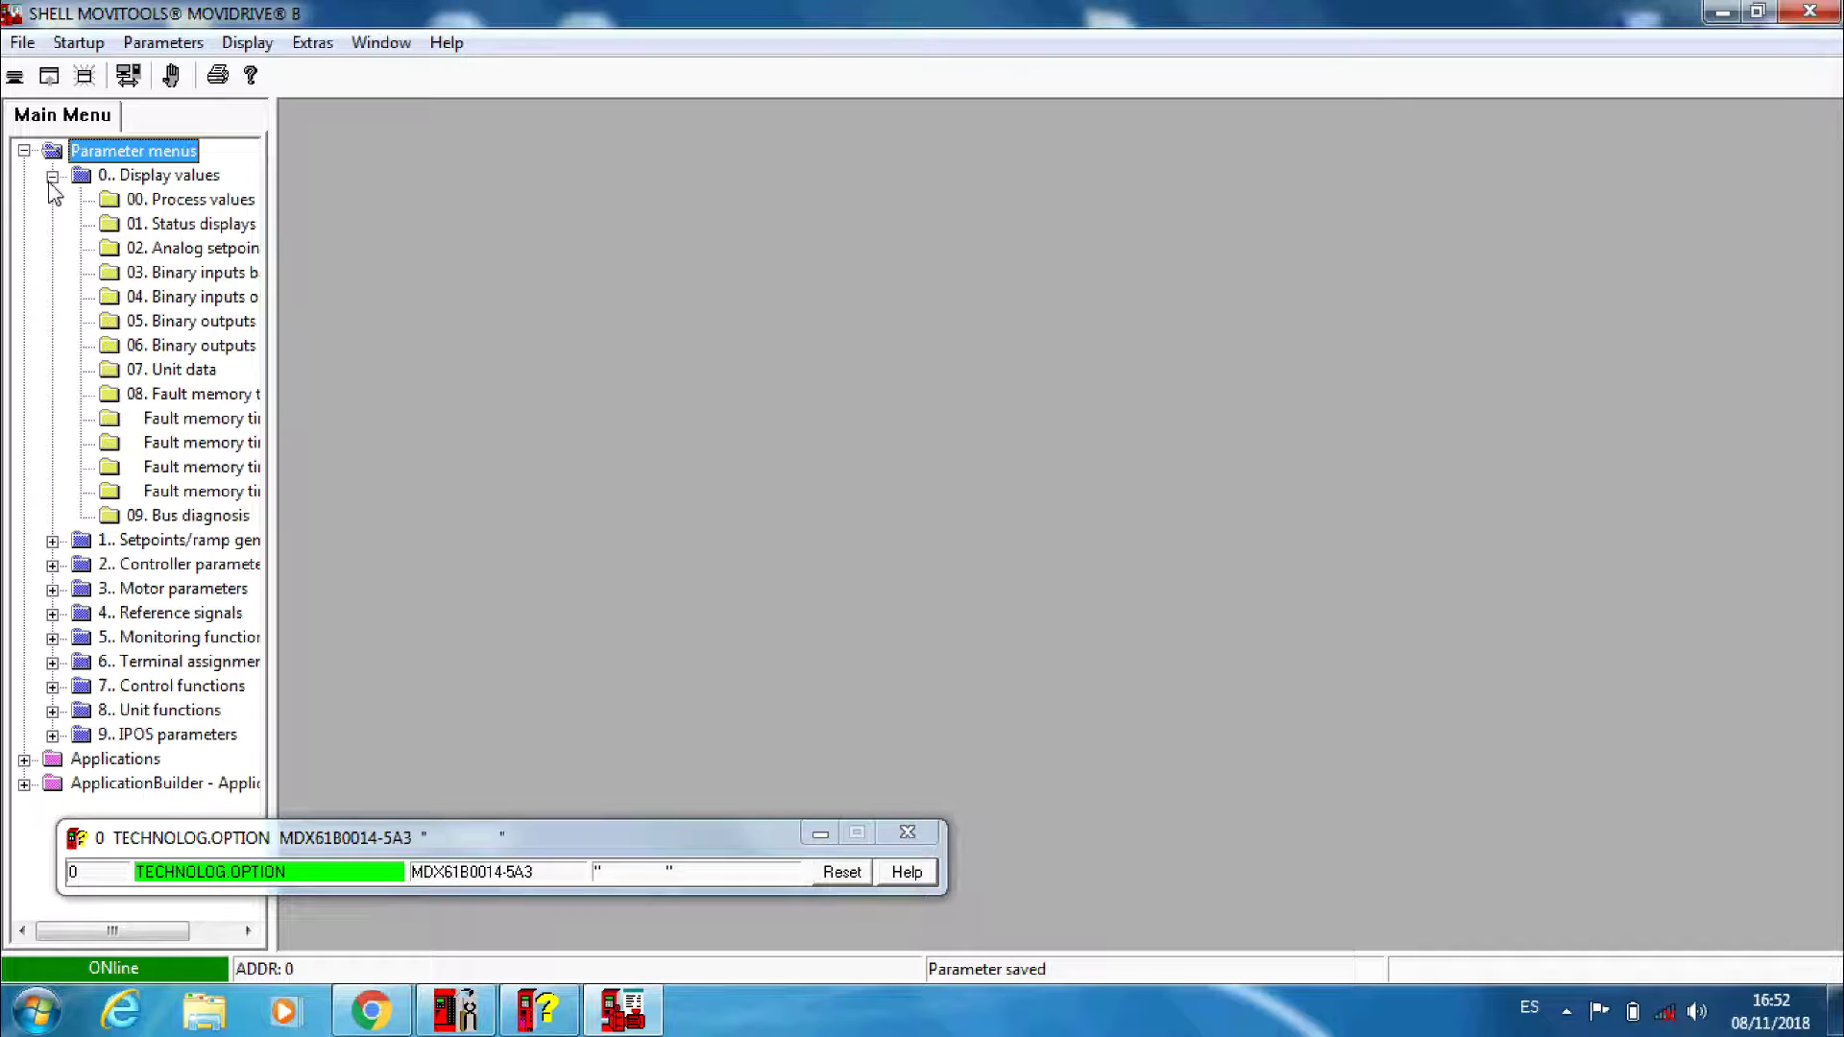
left_click(177, 223)
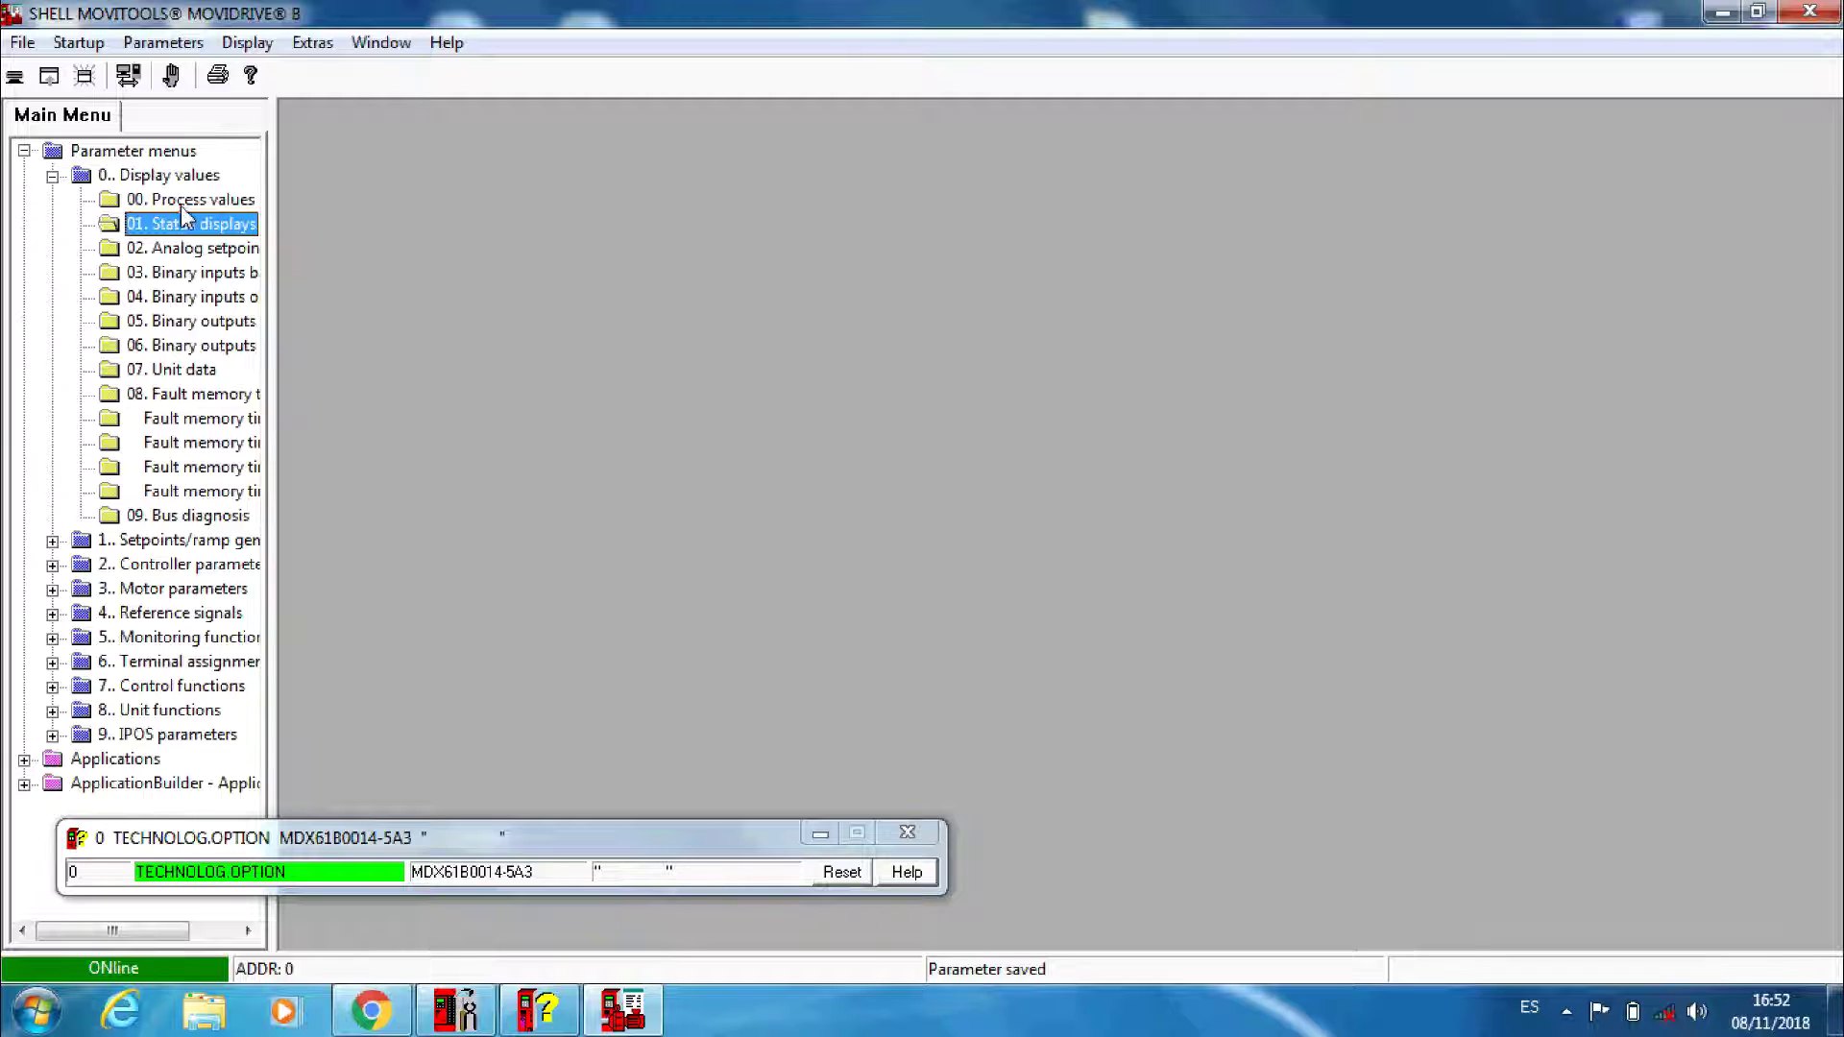
left_click(182, 199)
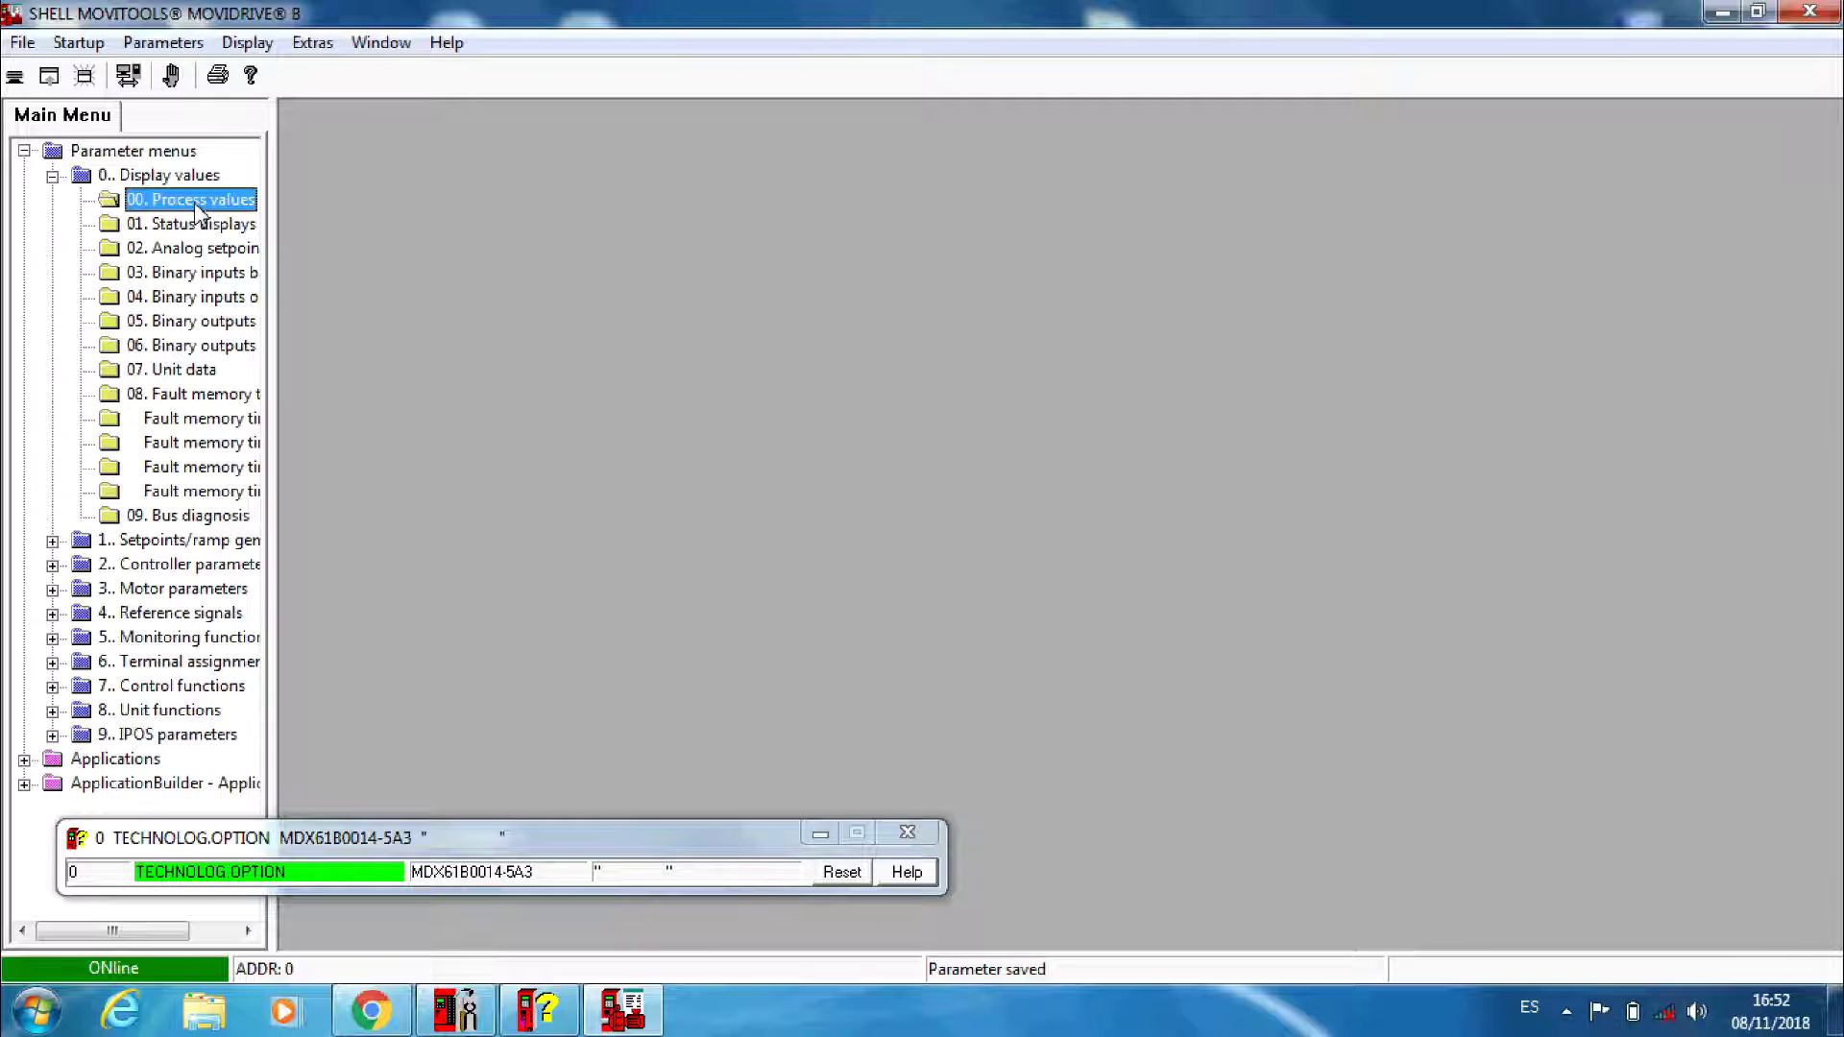
double_click(196, 203)
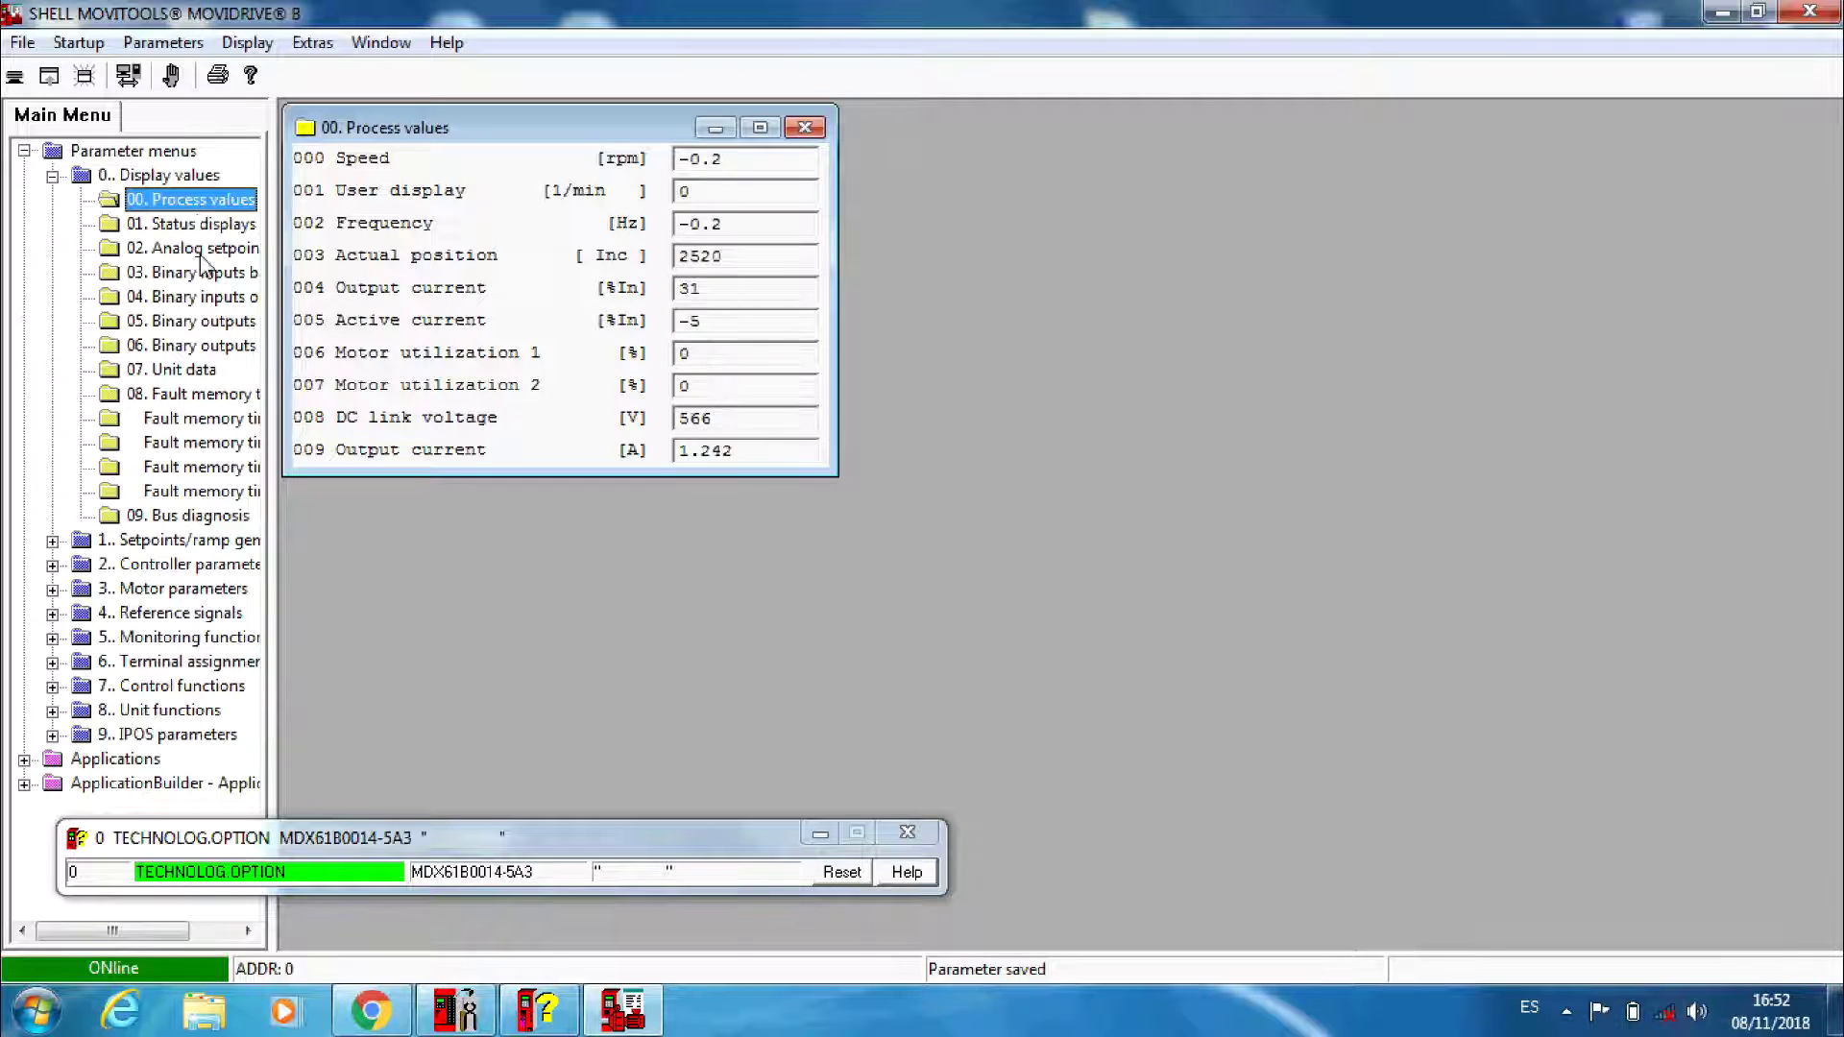
double_click(192, 223)
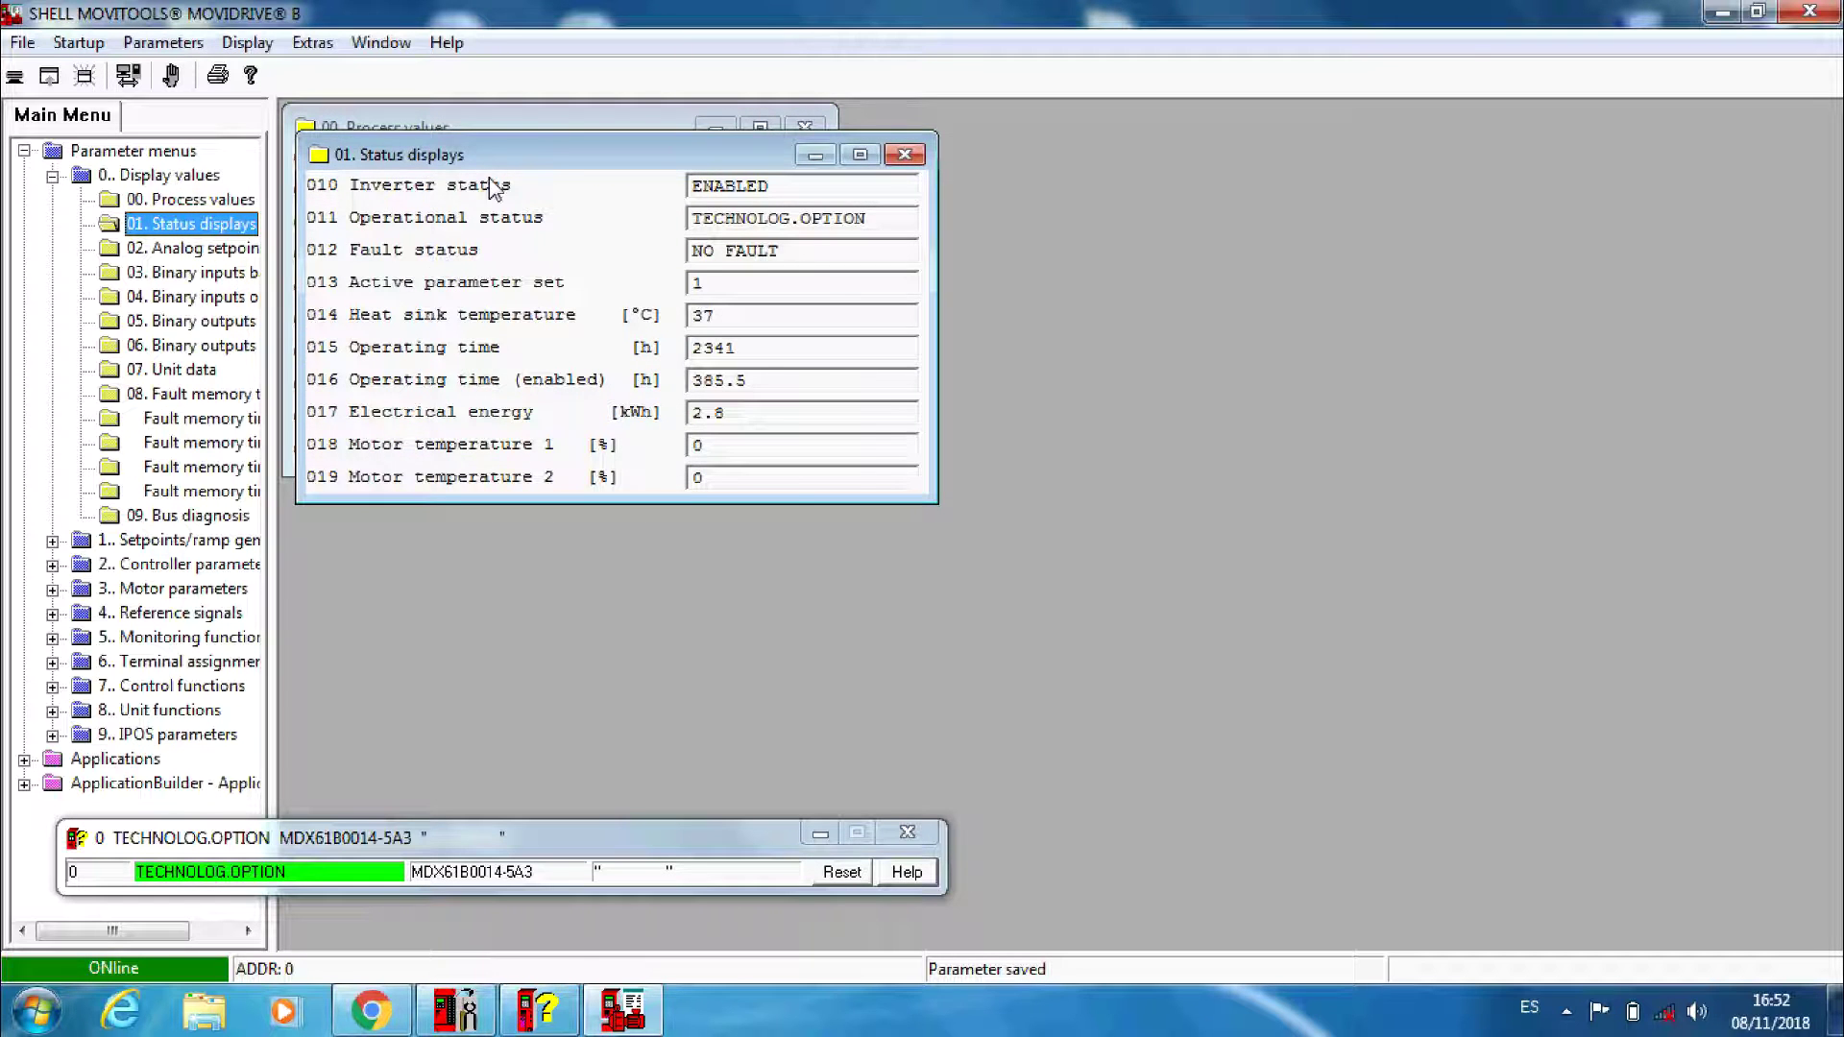
left_click_drag(561, 171, 1100, 152)
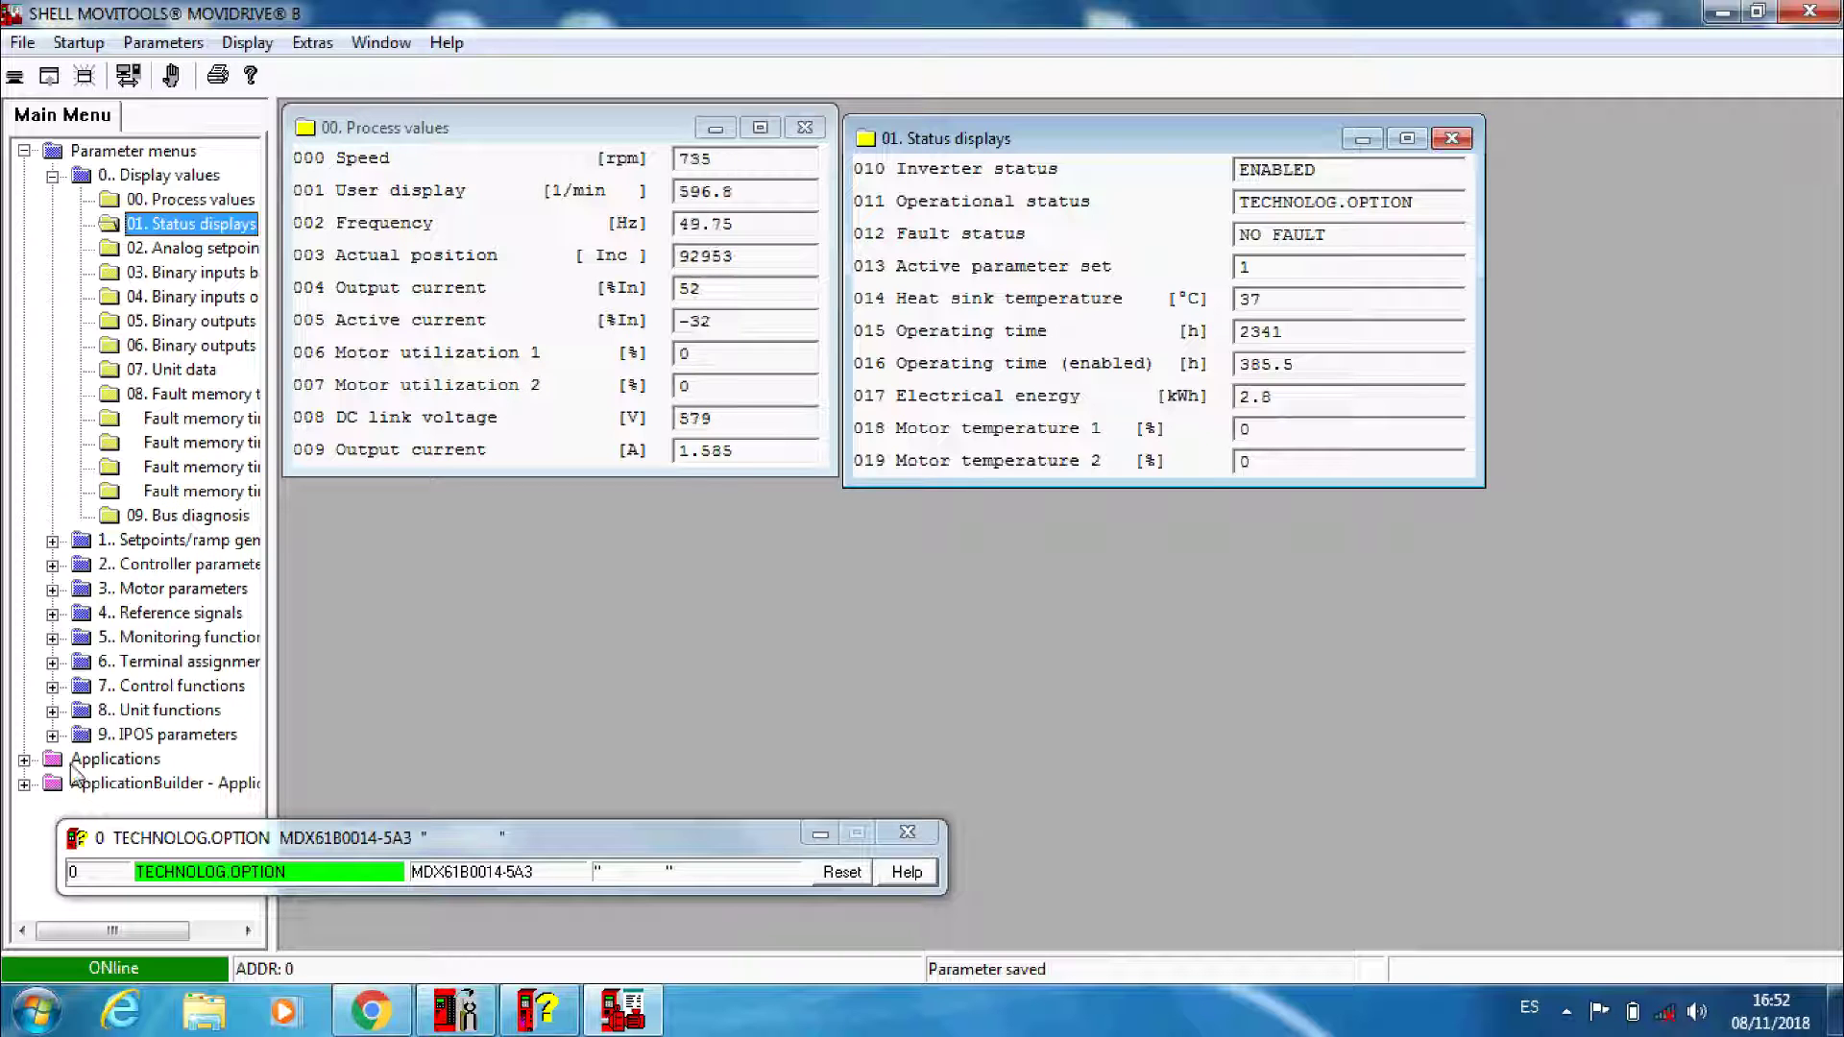
Look through the Applications group, and open the Analog setpoints display below the Process values window
left_click(24, 759)
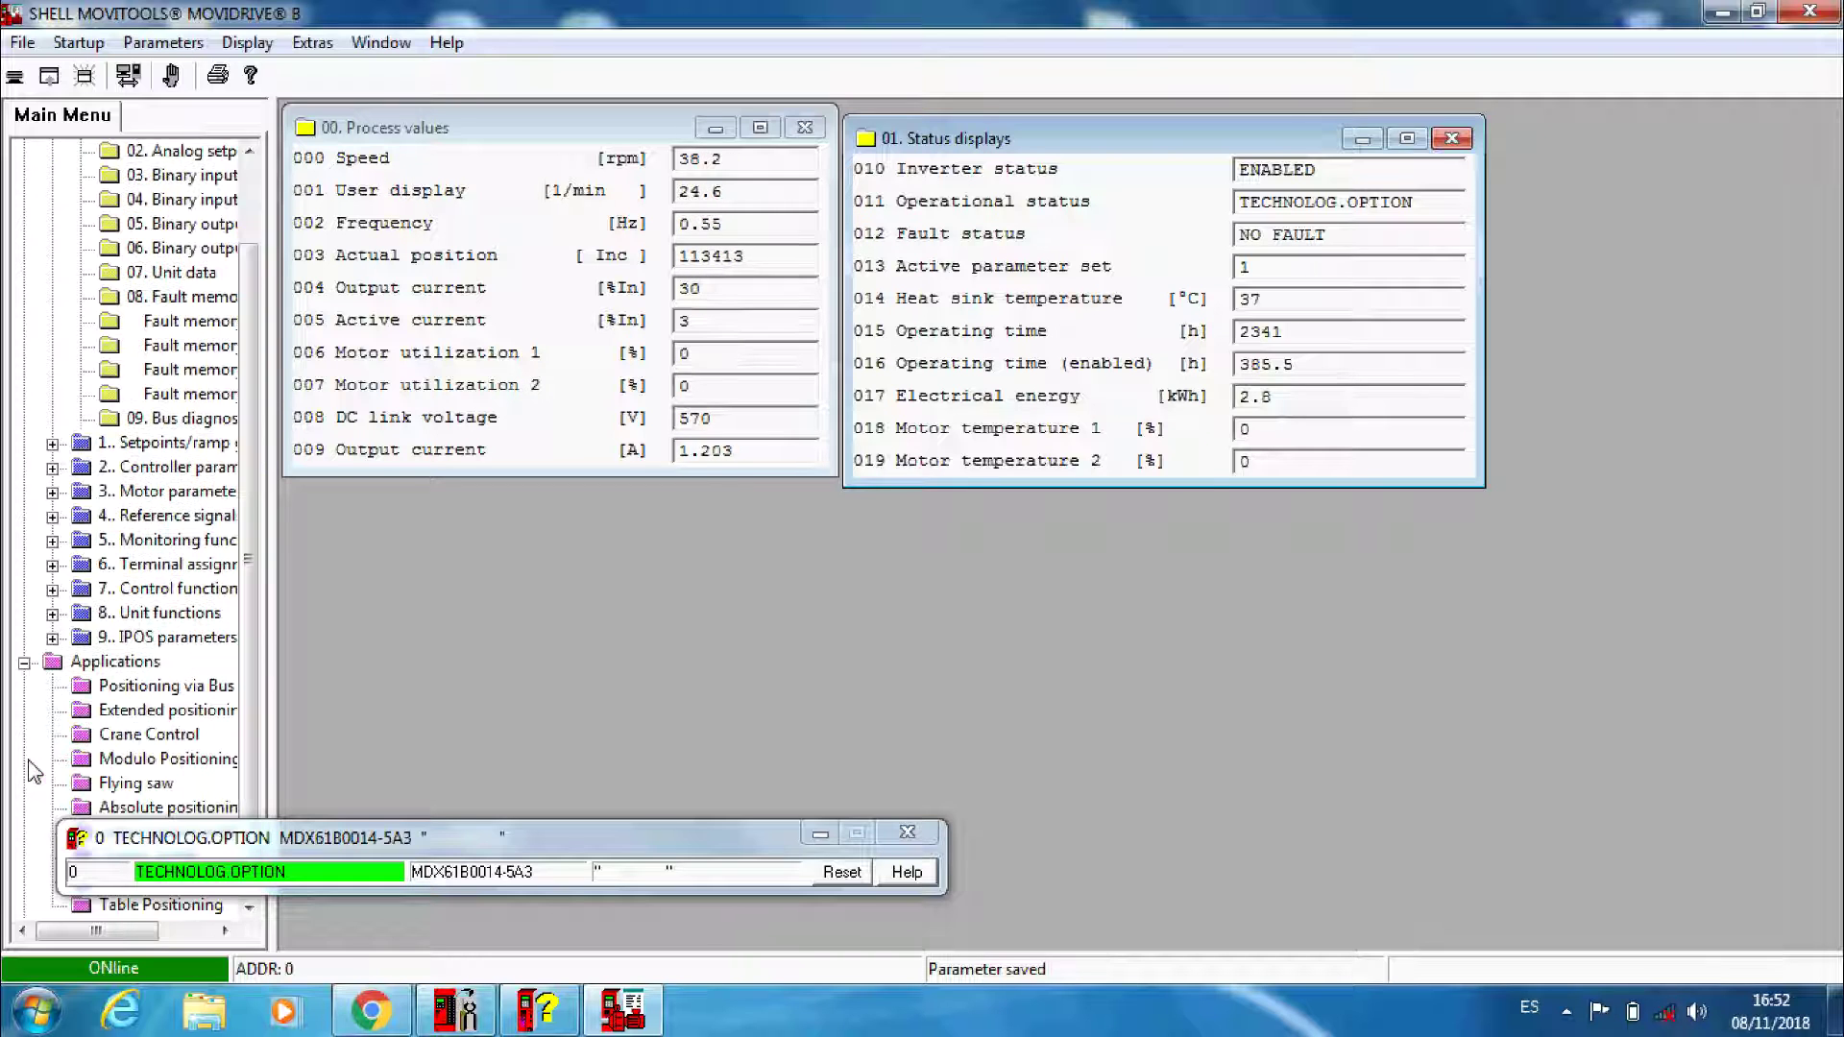
left_click(23, 664)
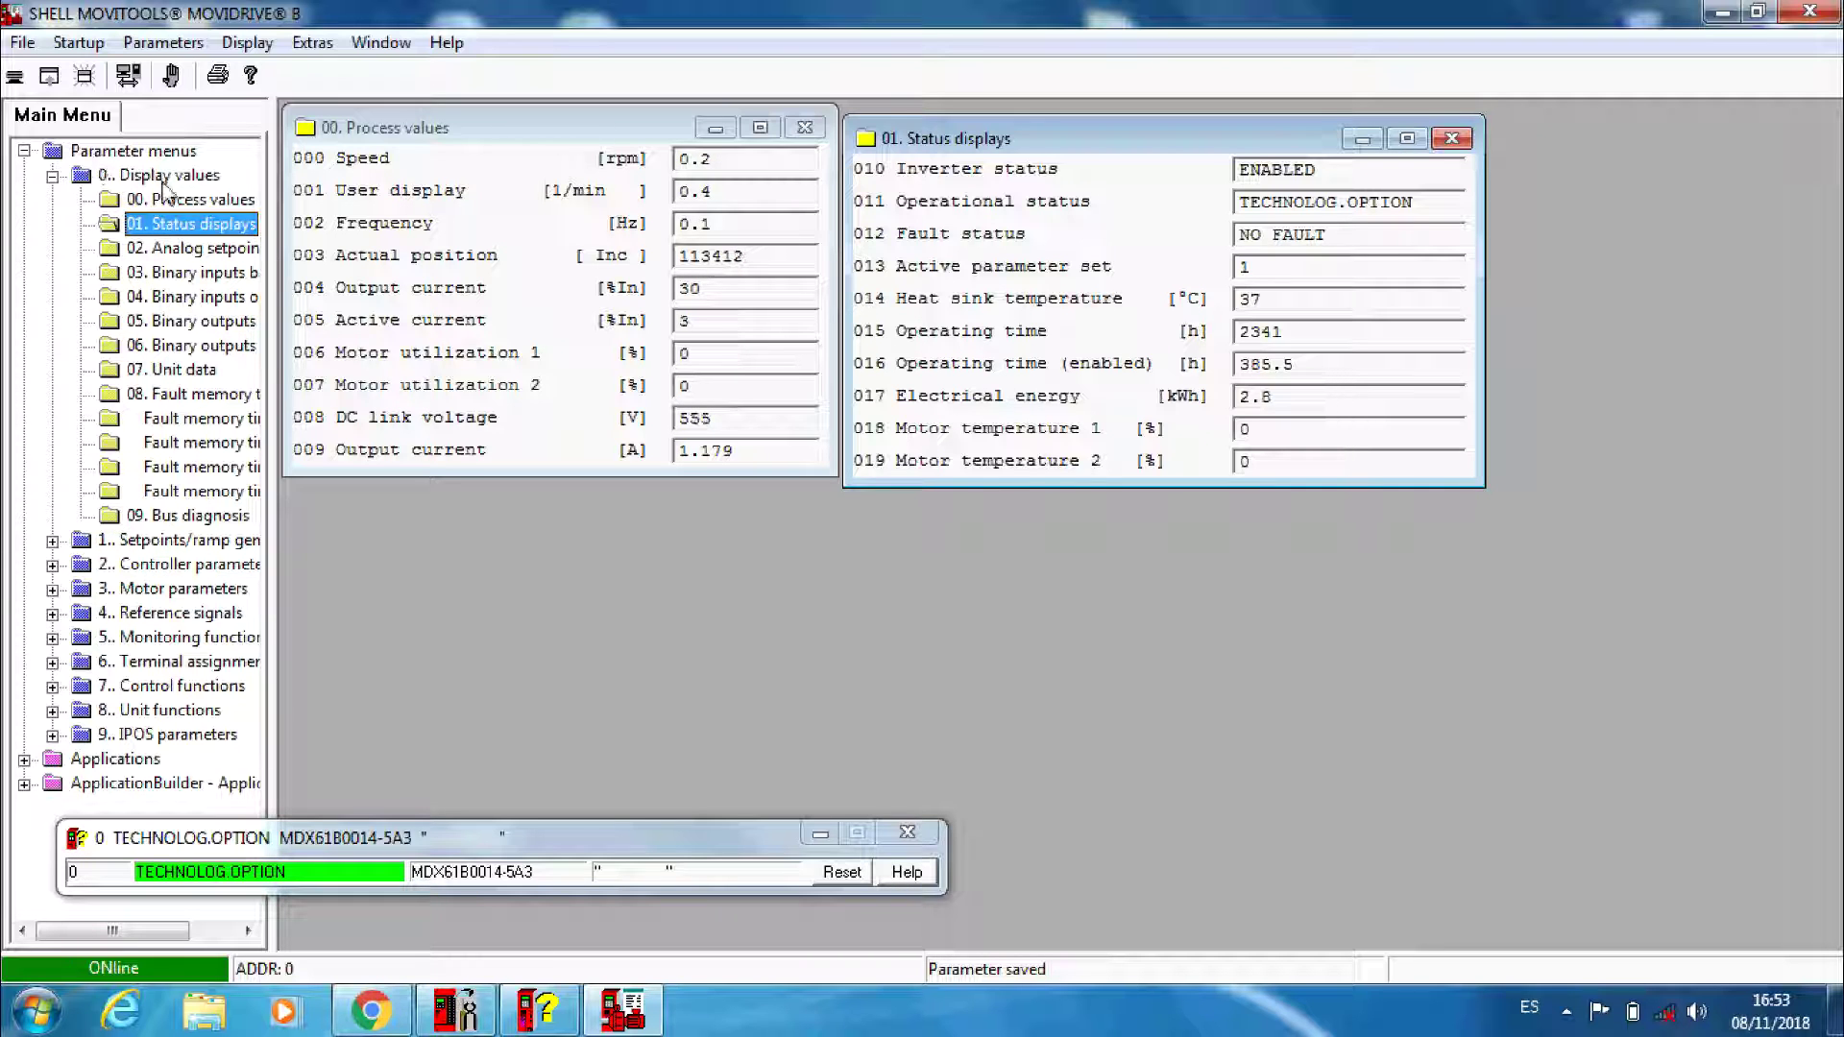
left_click(209, 251)
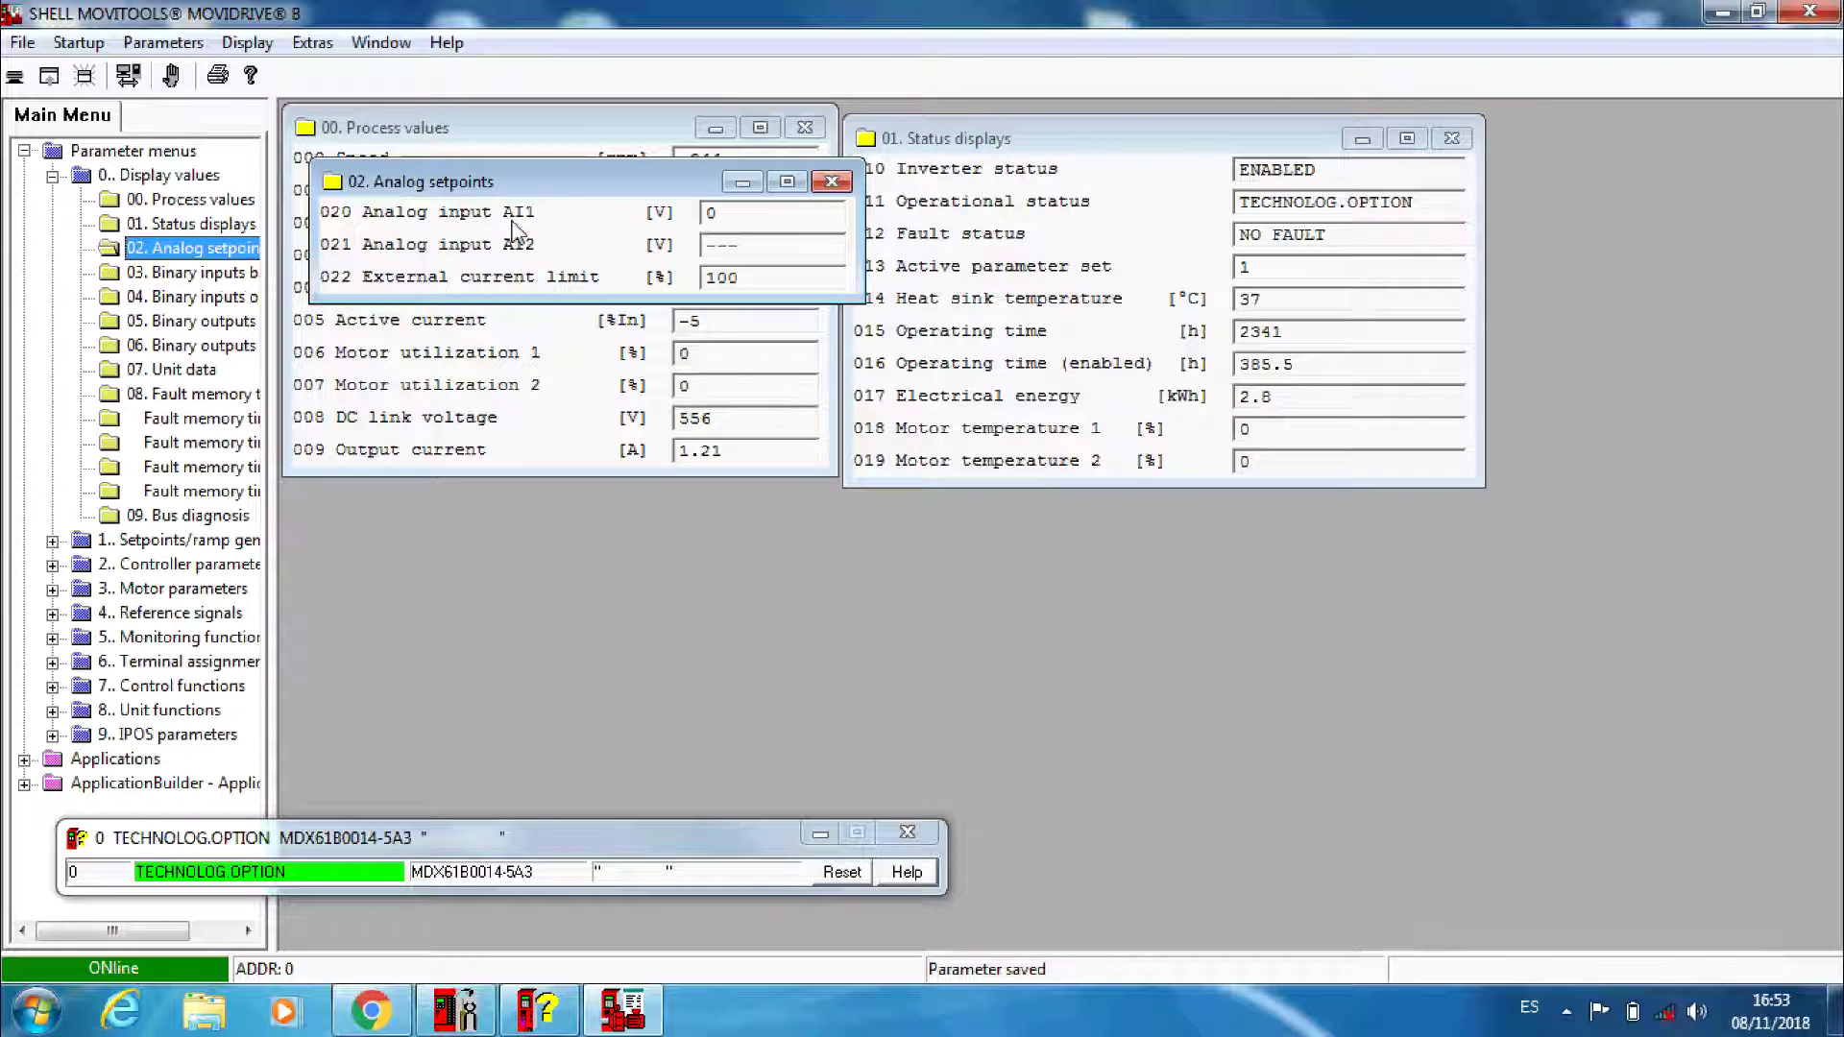
left_click_drag(518, 195, 561, 545)
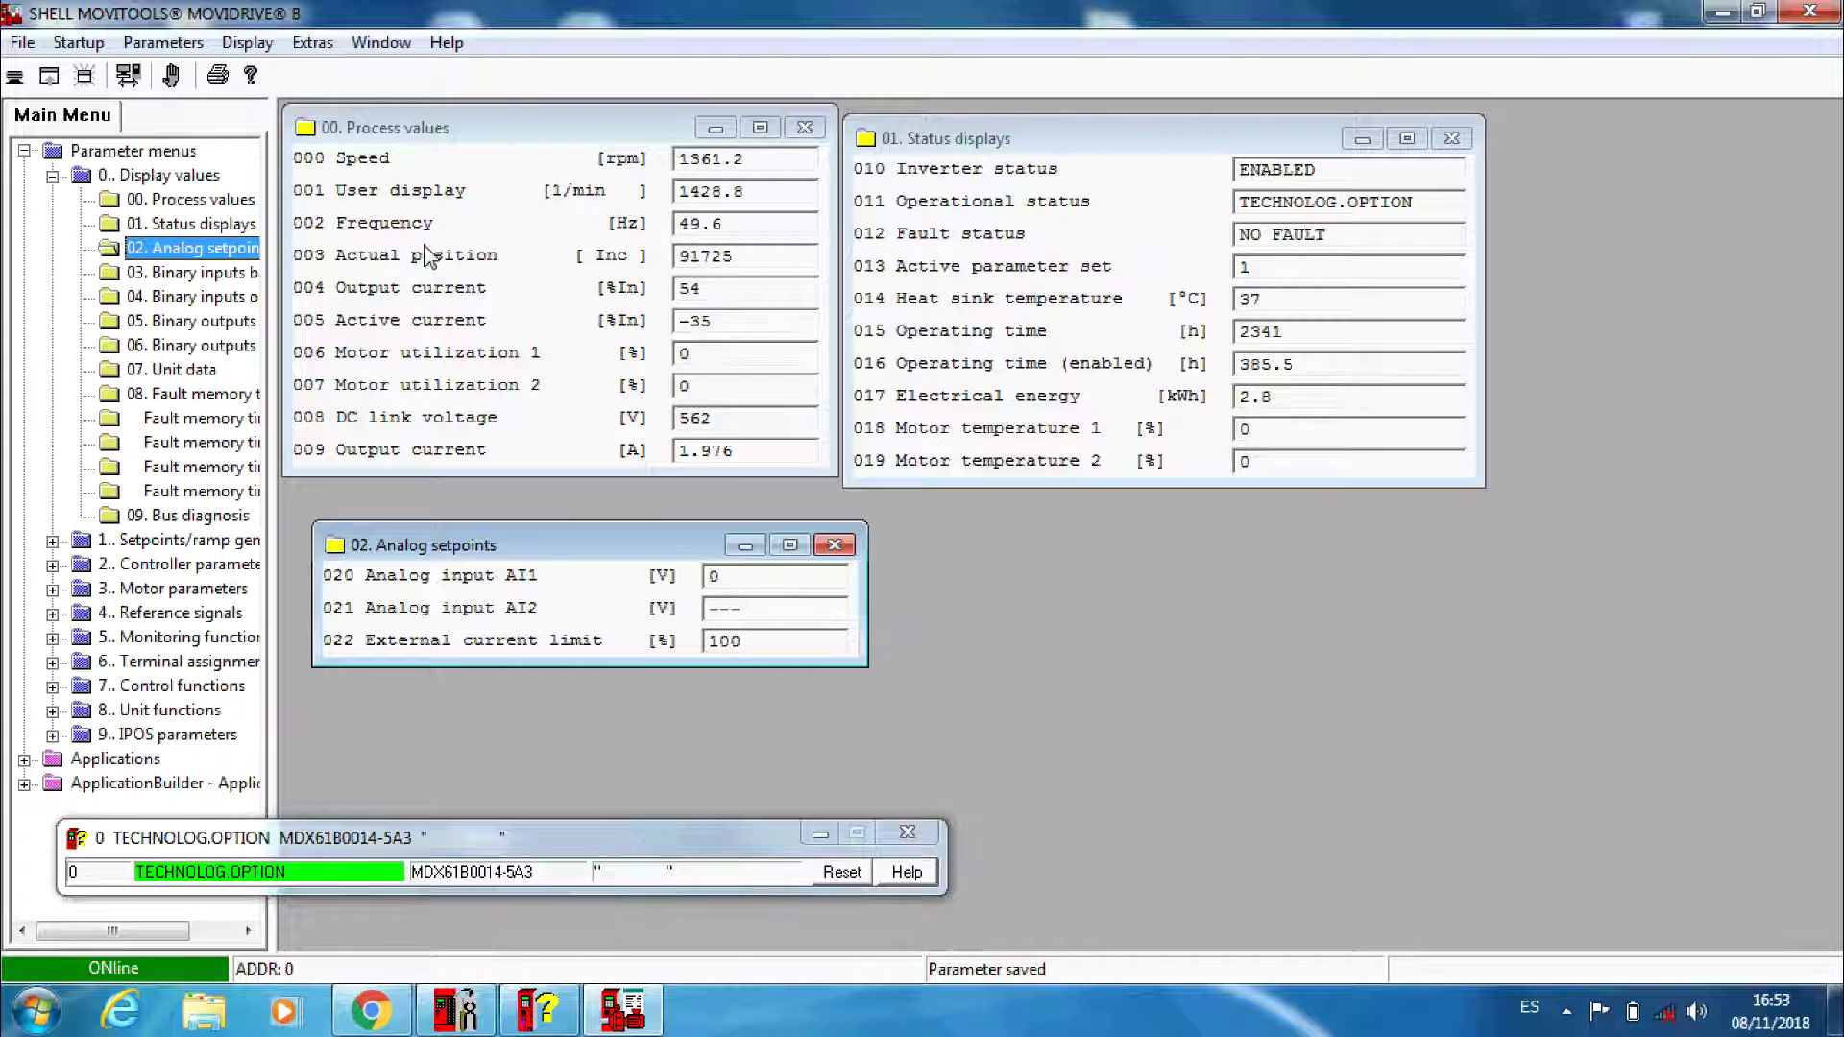
Open Copy Data with inverter 0 as source and a file as target, and browse for the target file
left_click(23, 42)
left_click(77, 42)
mouse_move(23, 43)
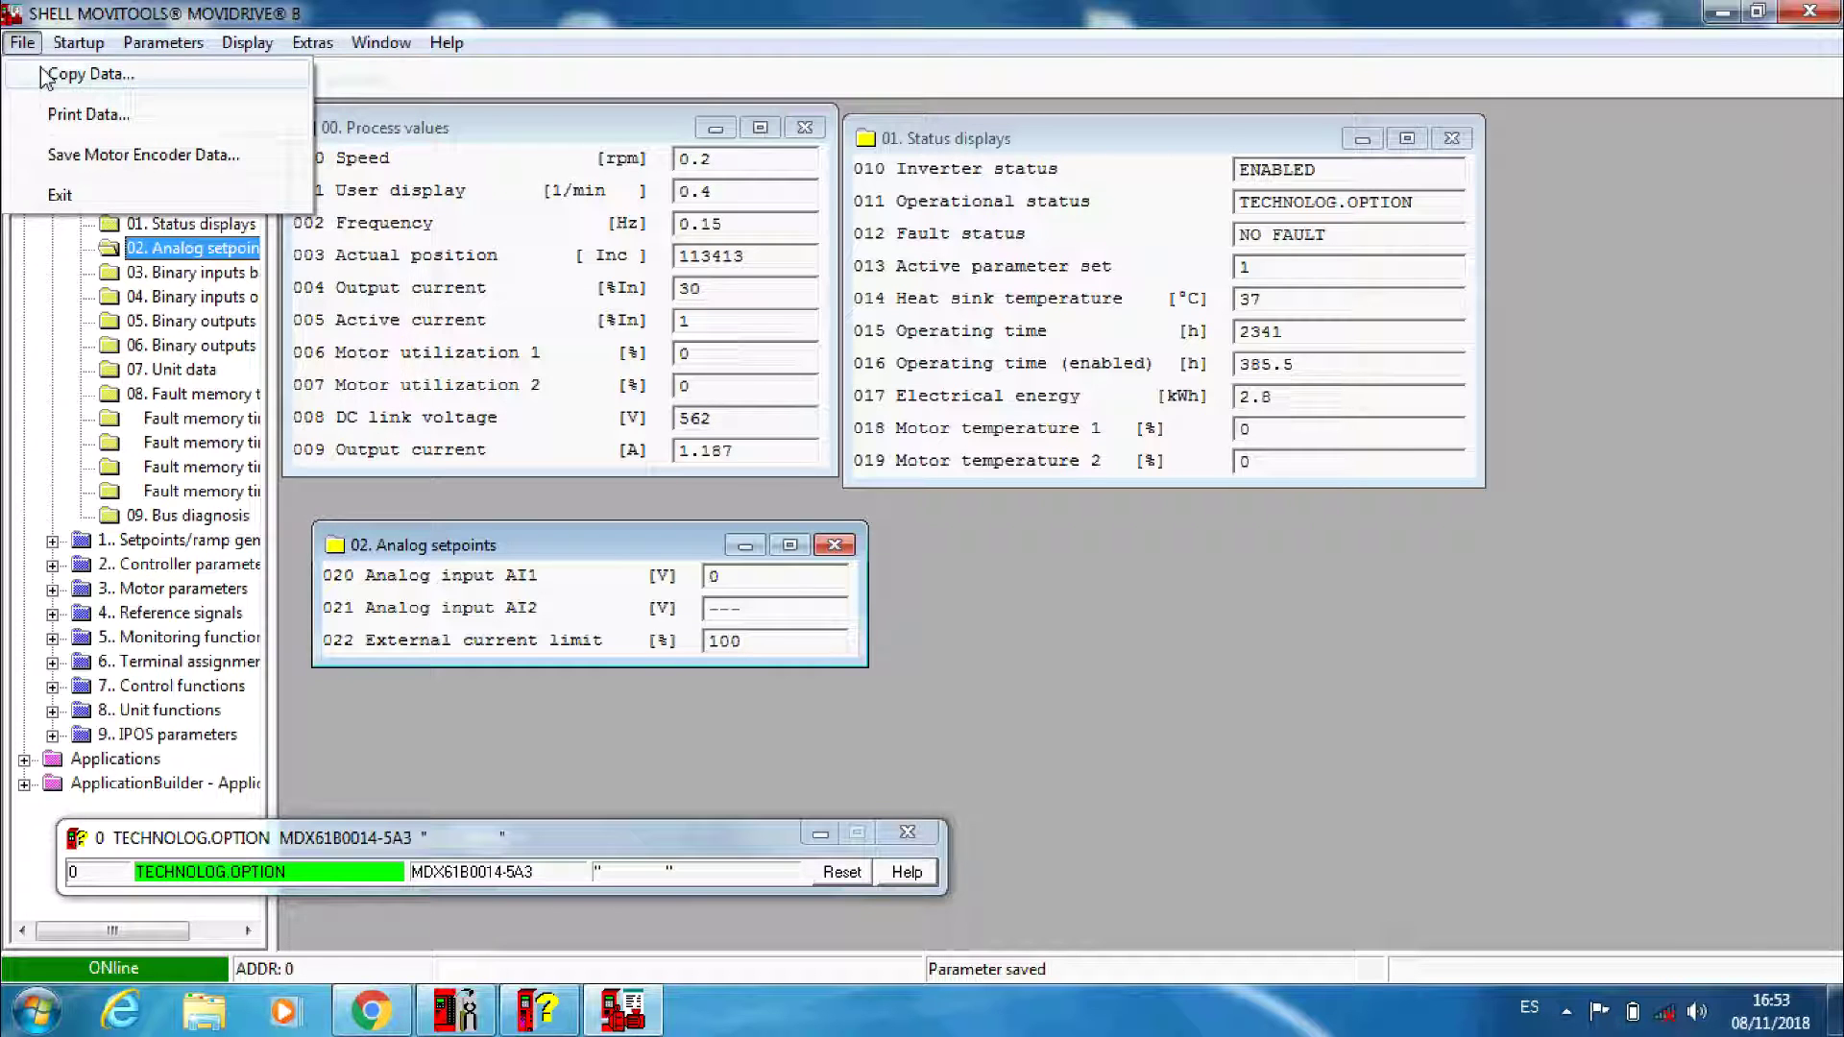
left_click(44, 77)
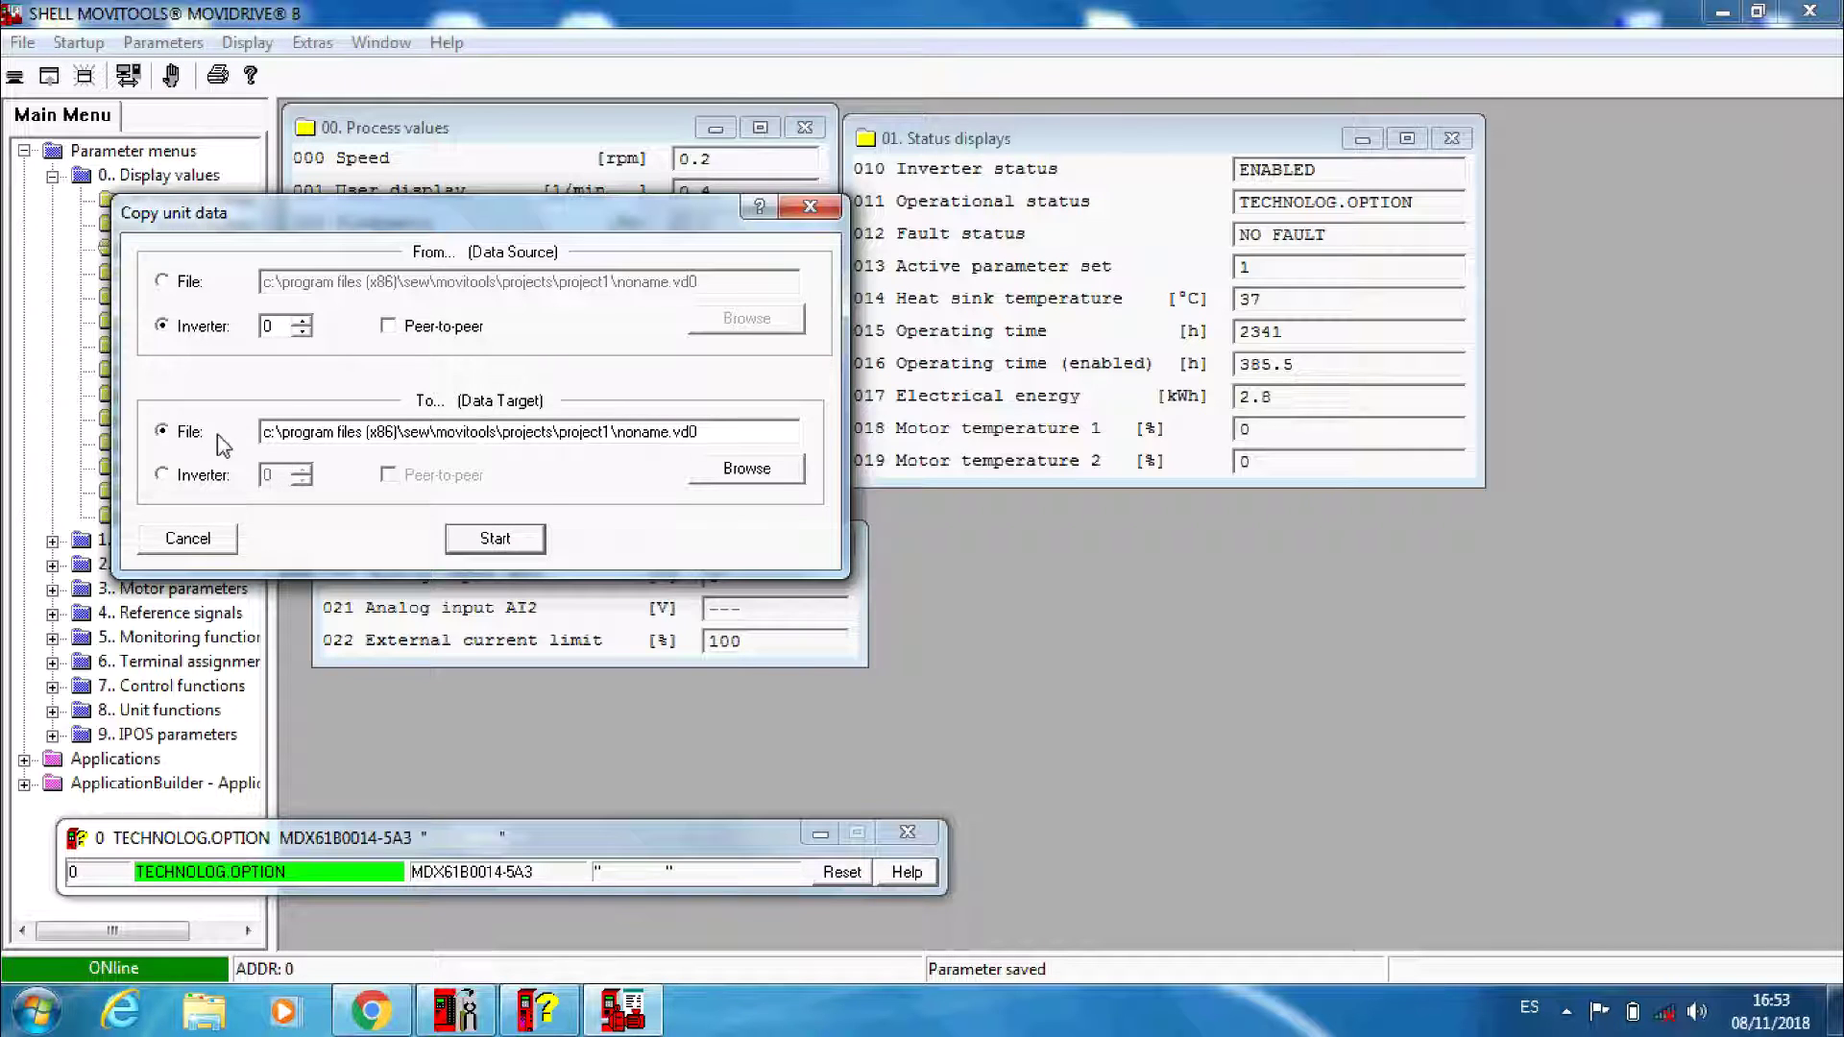
left_click(717, 470)
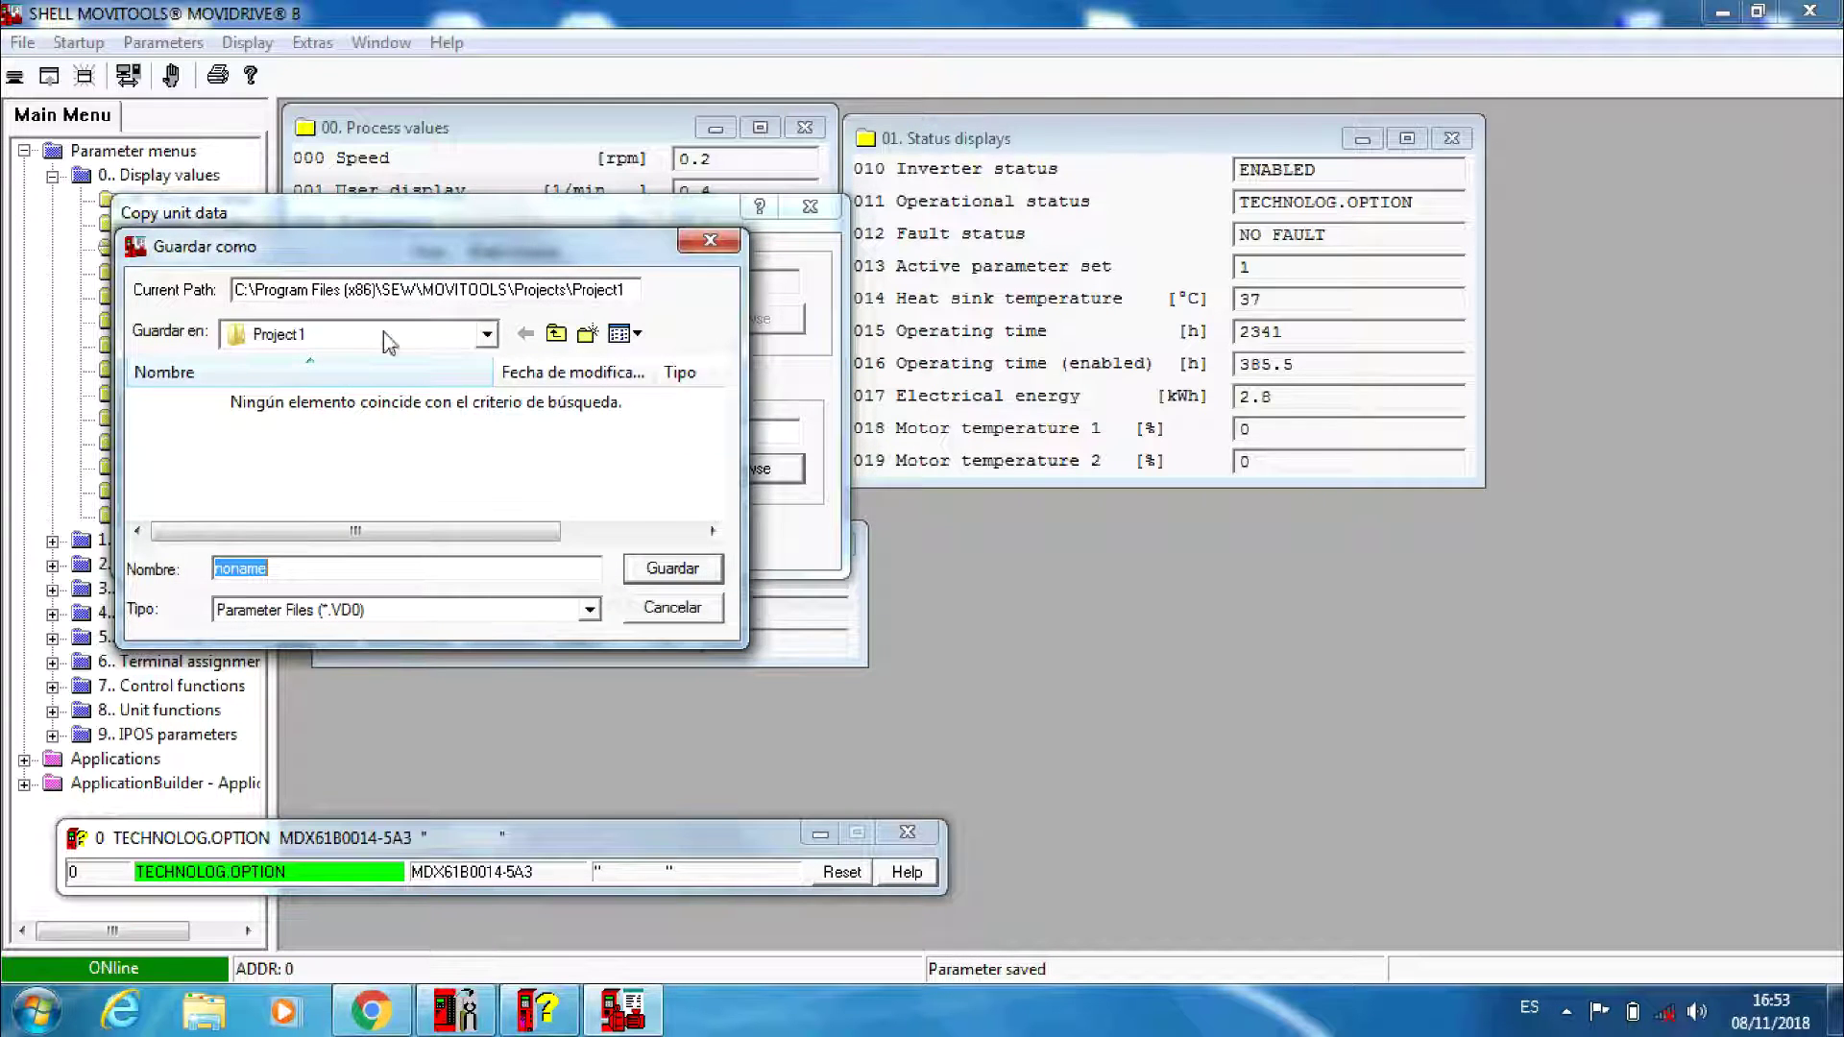
Set the target to a parameter file named backup nº1 in the desktop's Driver folder, and start copying the inverter data
left_click(486, 334)
left_click(486, 334)
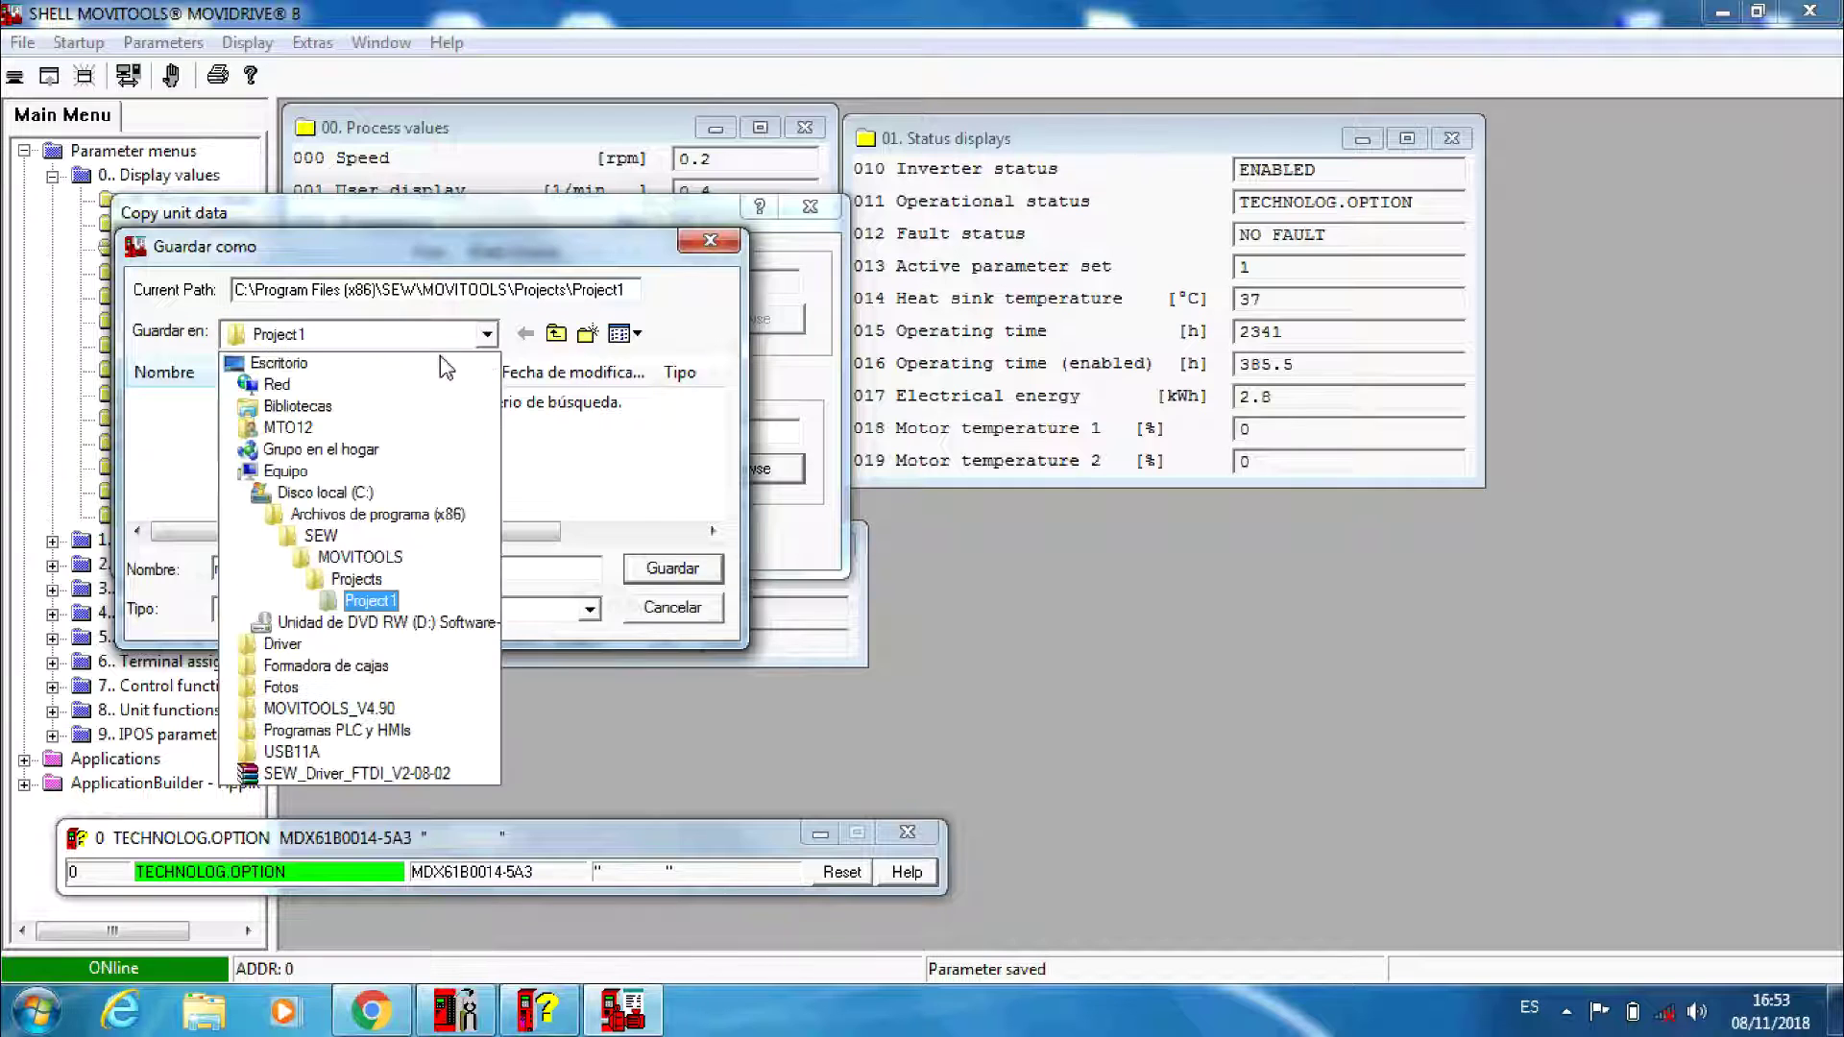
left_click(322, 365)
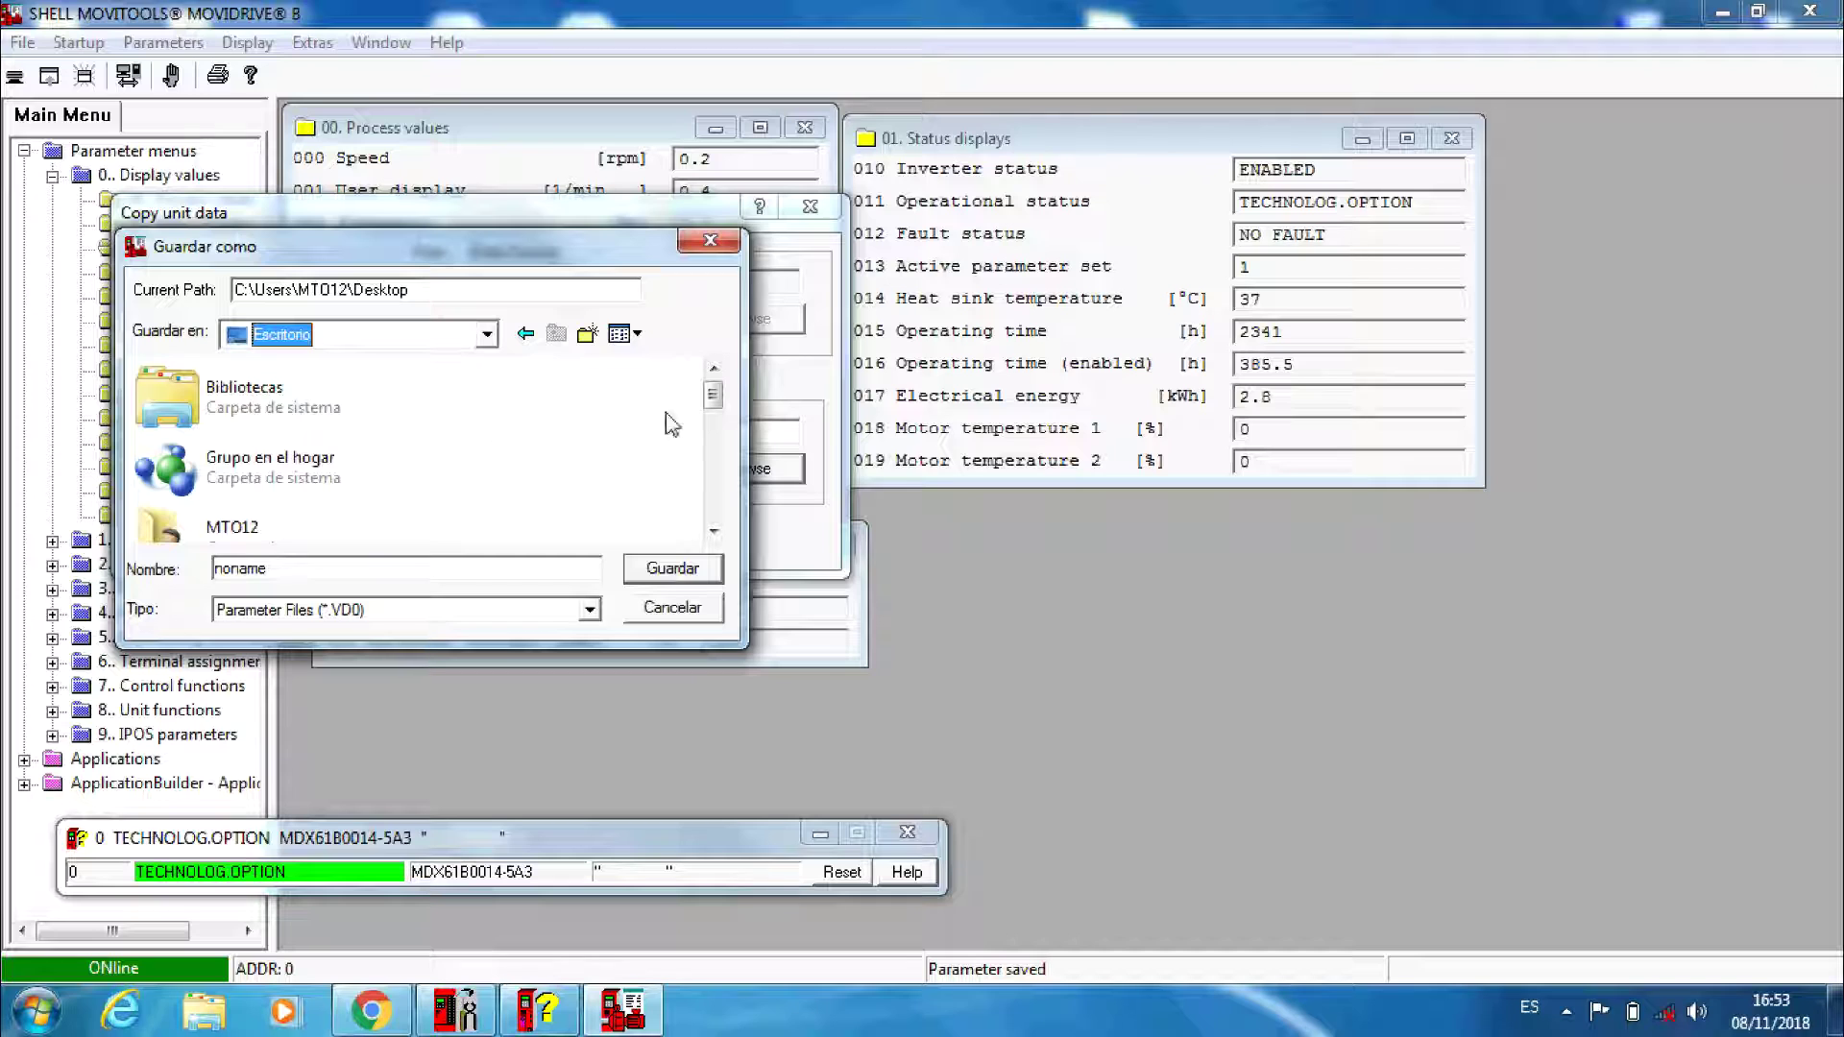
left_click_drag(716, 403, 715, 456)
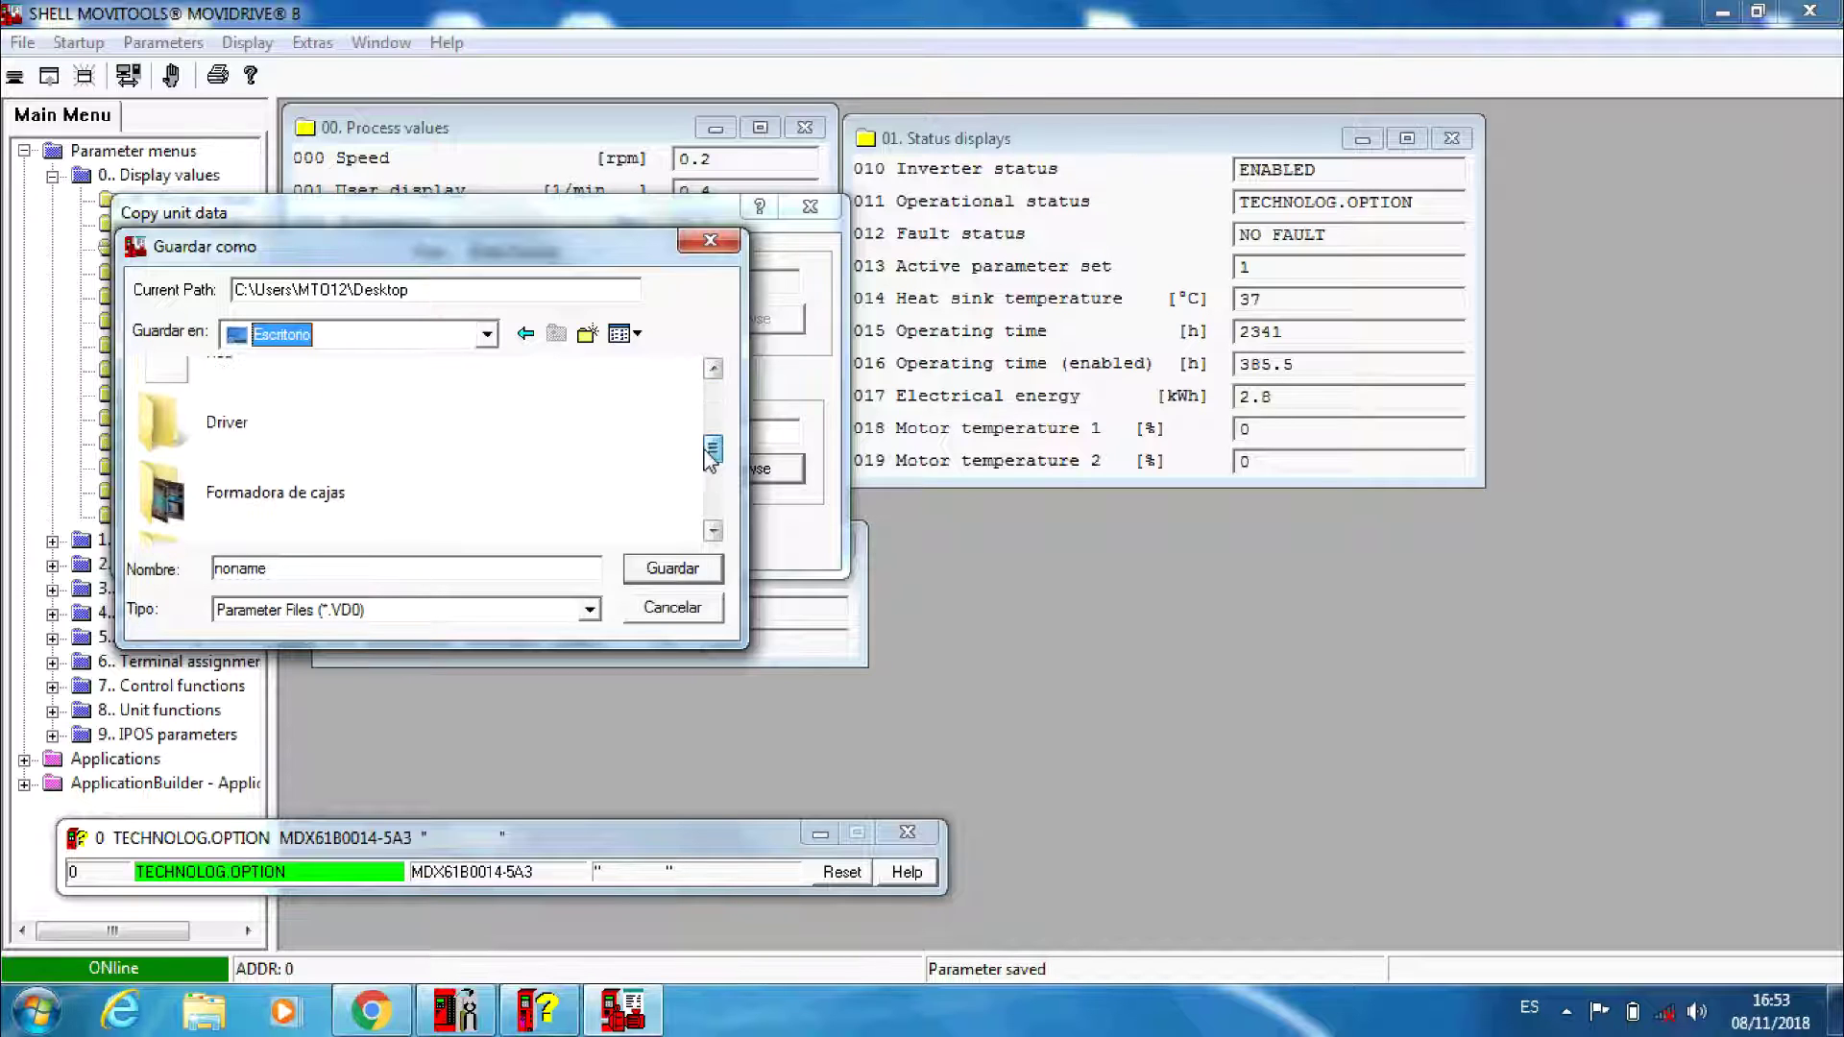
left_click(394, 415)
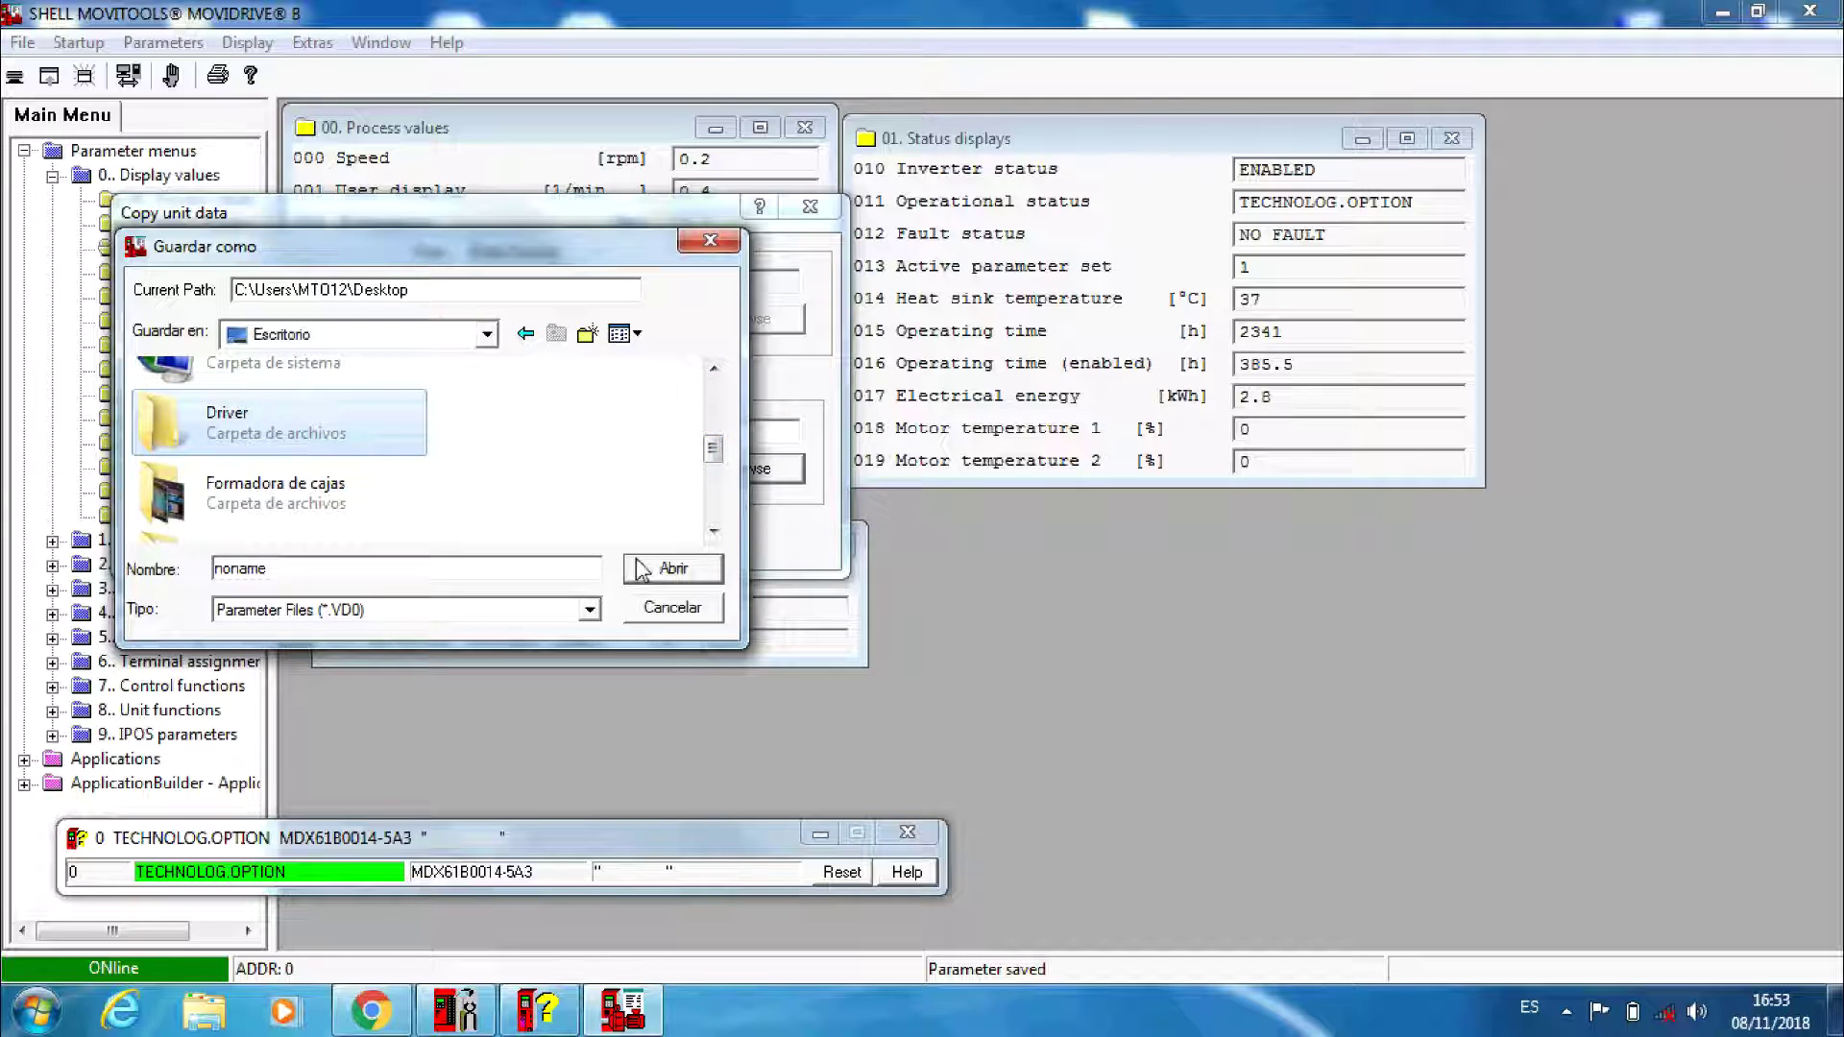
double_click(240, 567)
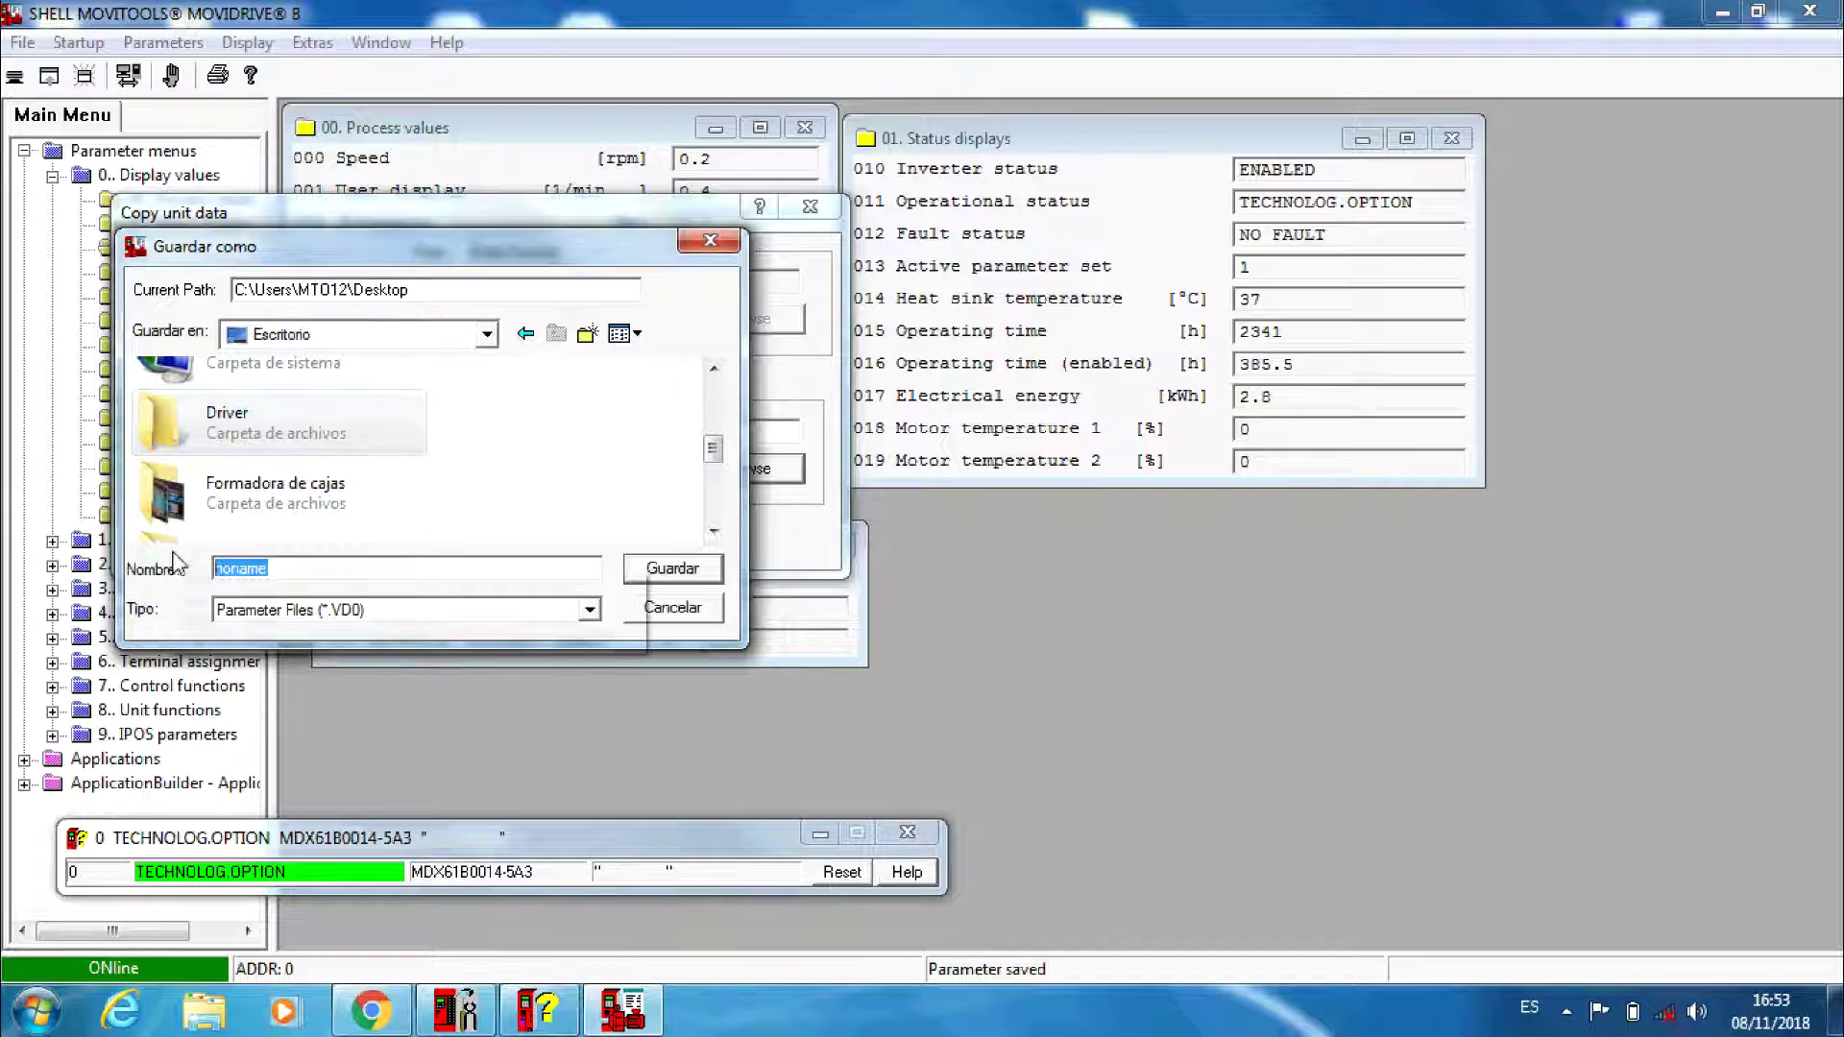
type("backup nº1")
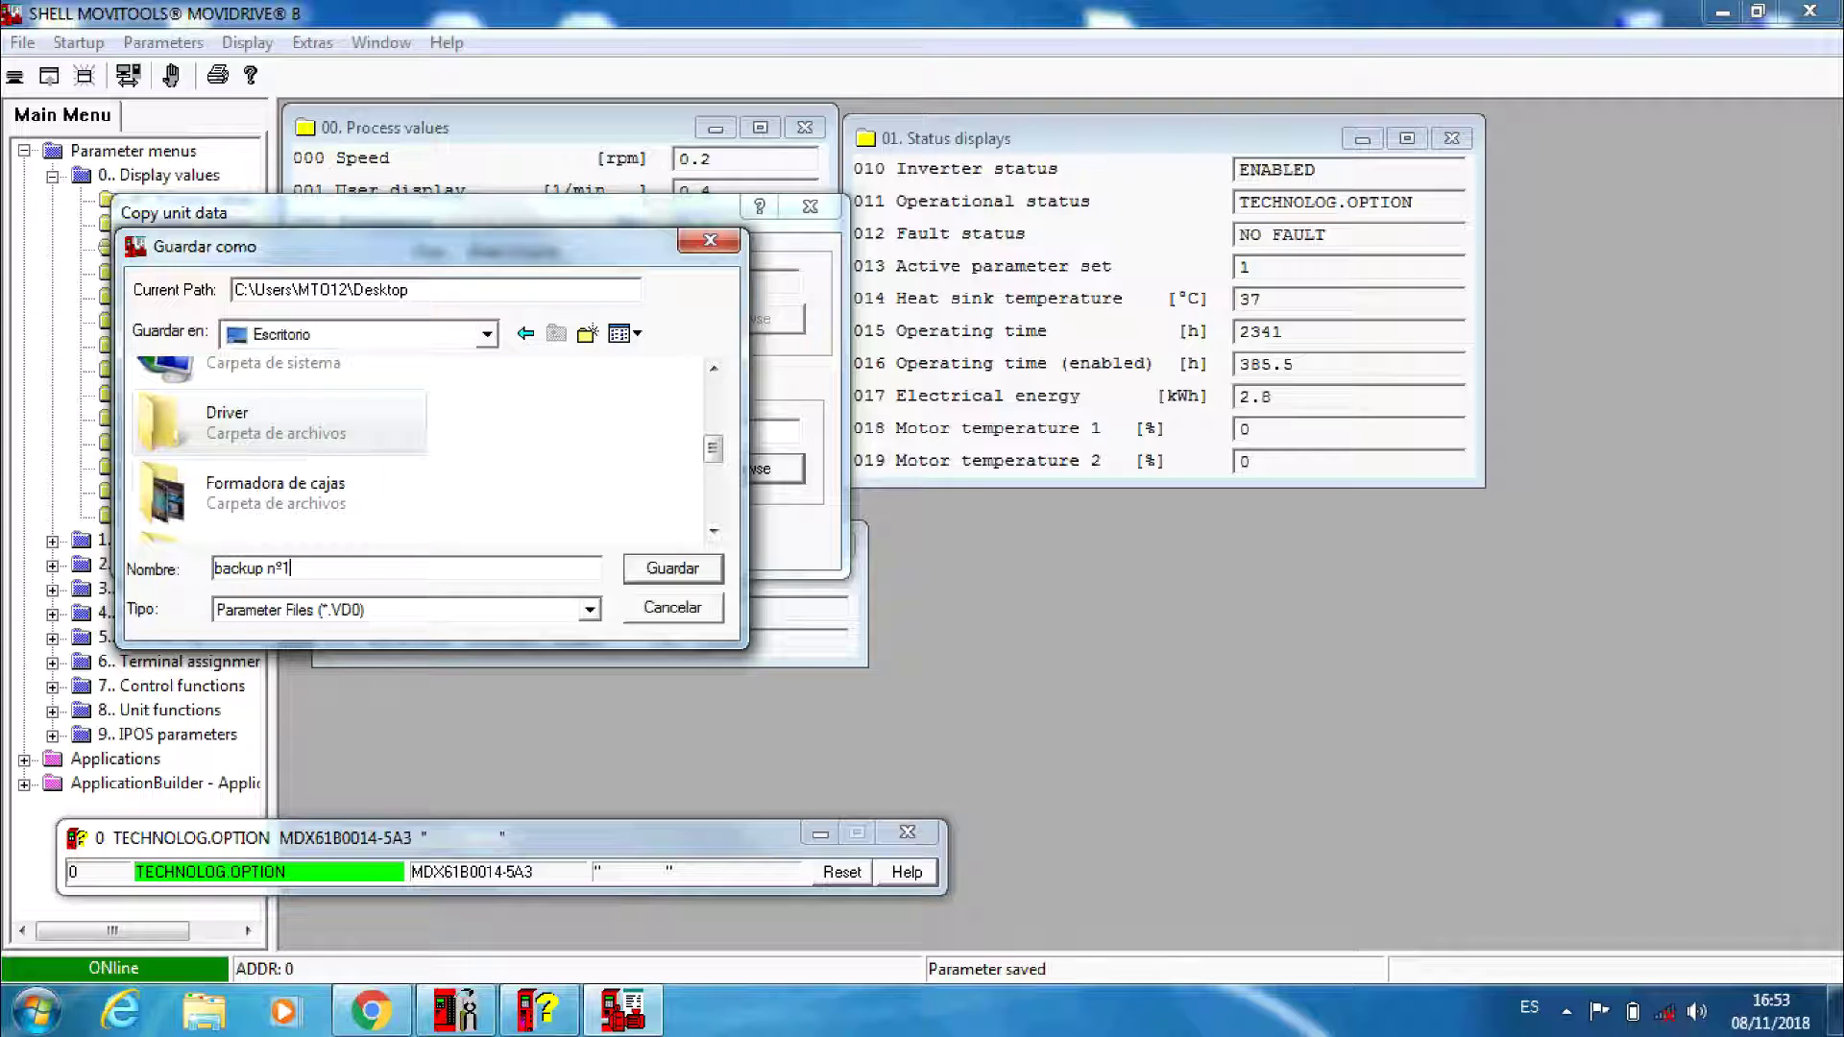
double_click(370, 437)
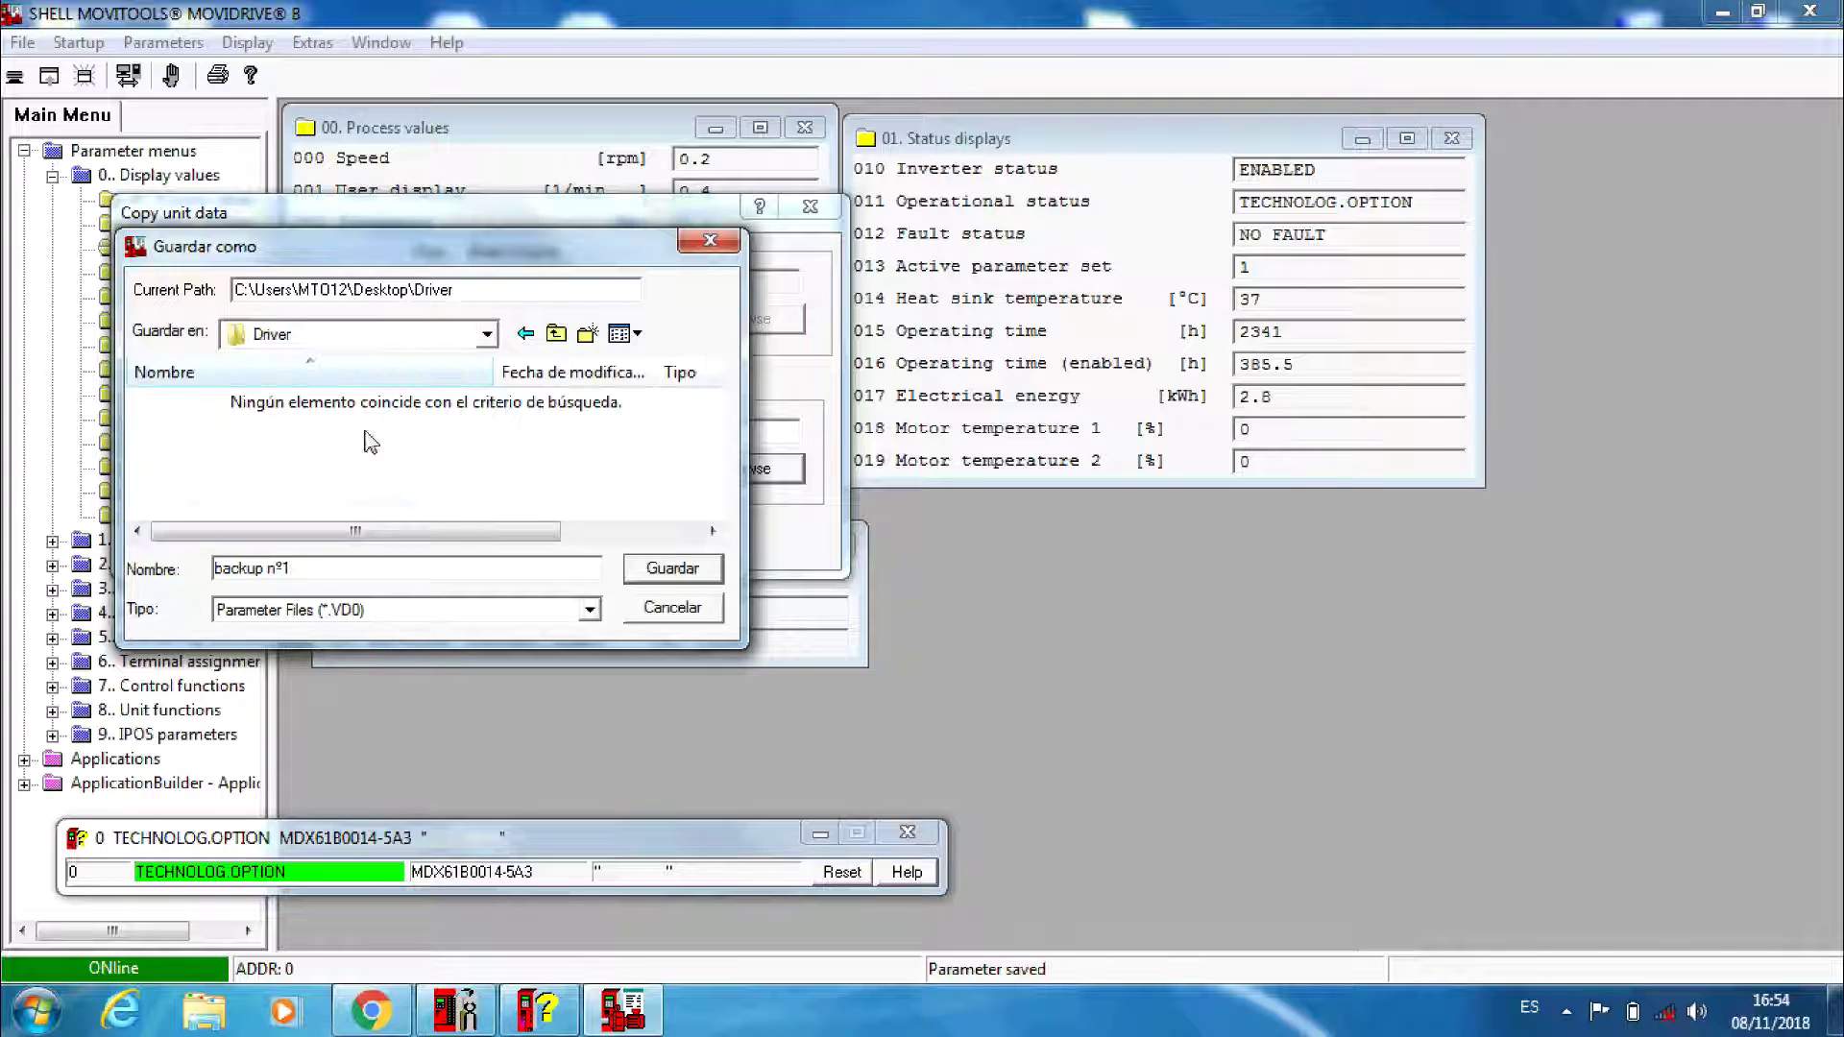
left_click(672, 569)
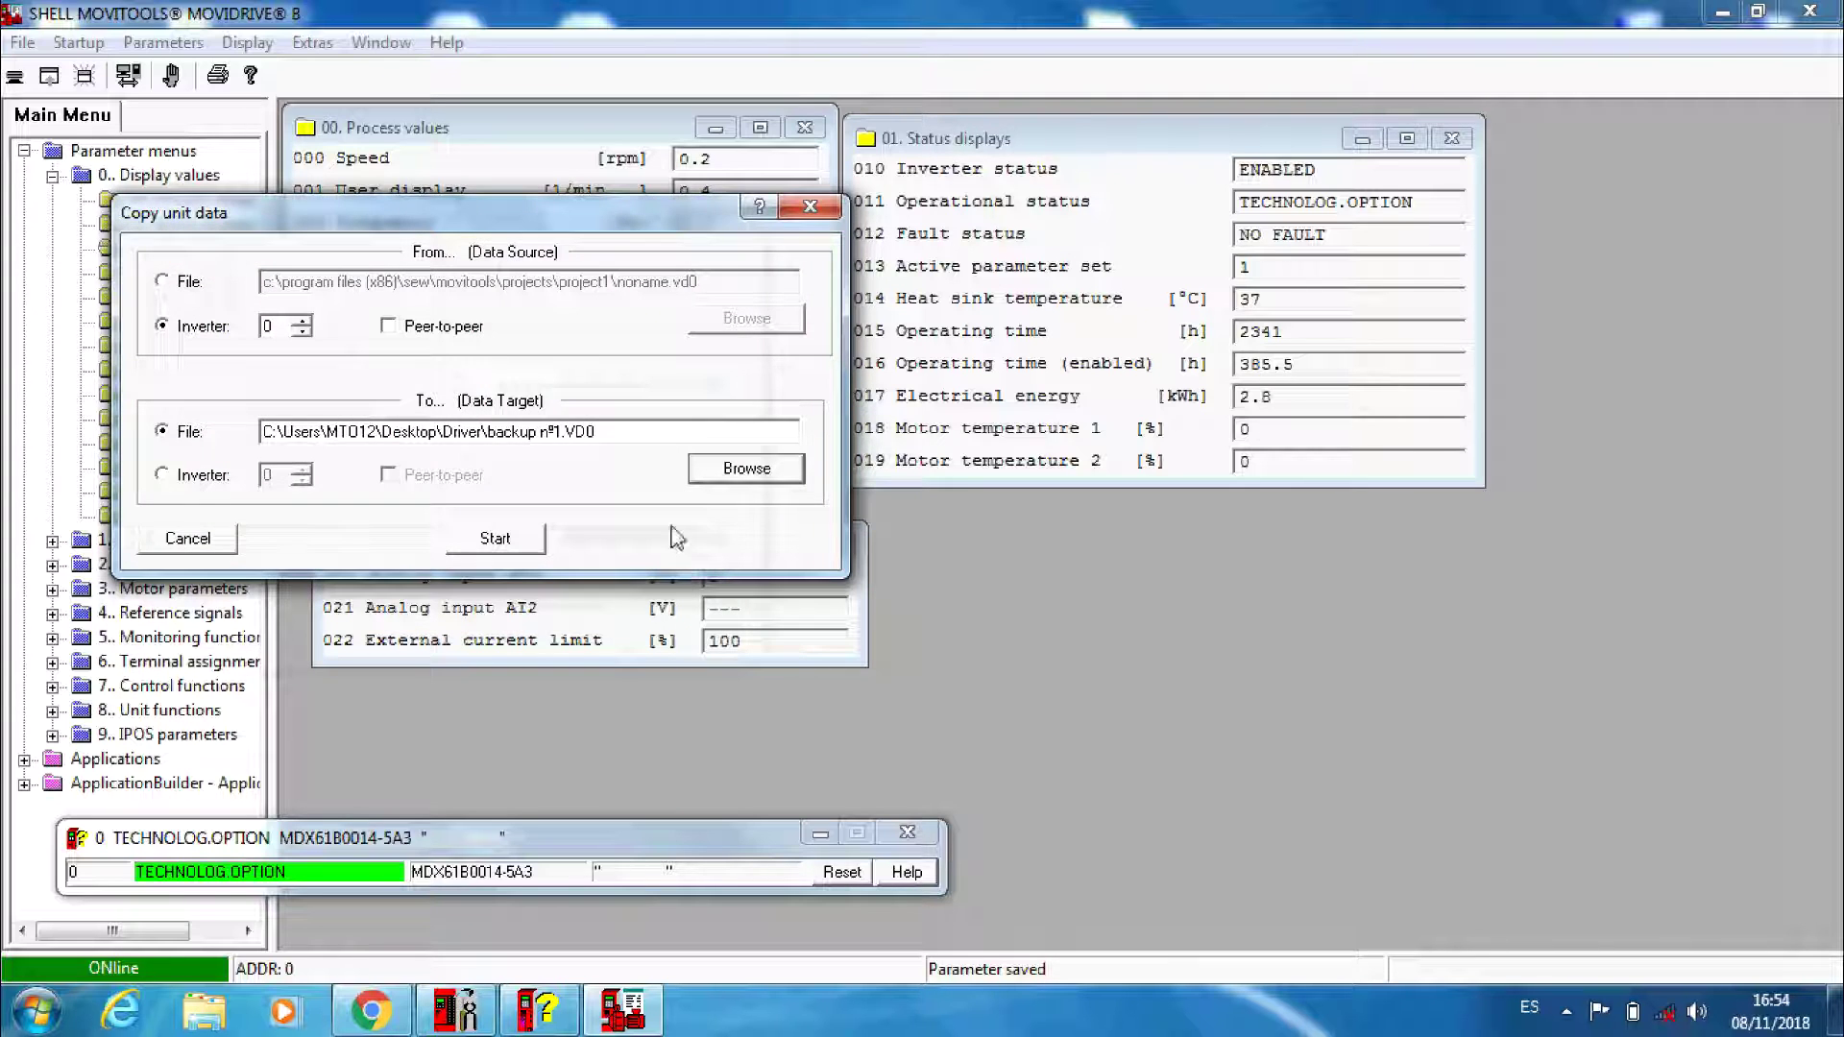
left_click(498, 542)
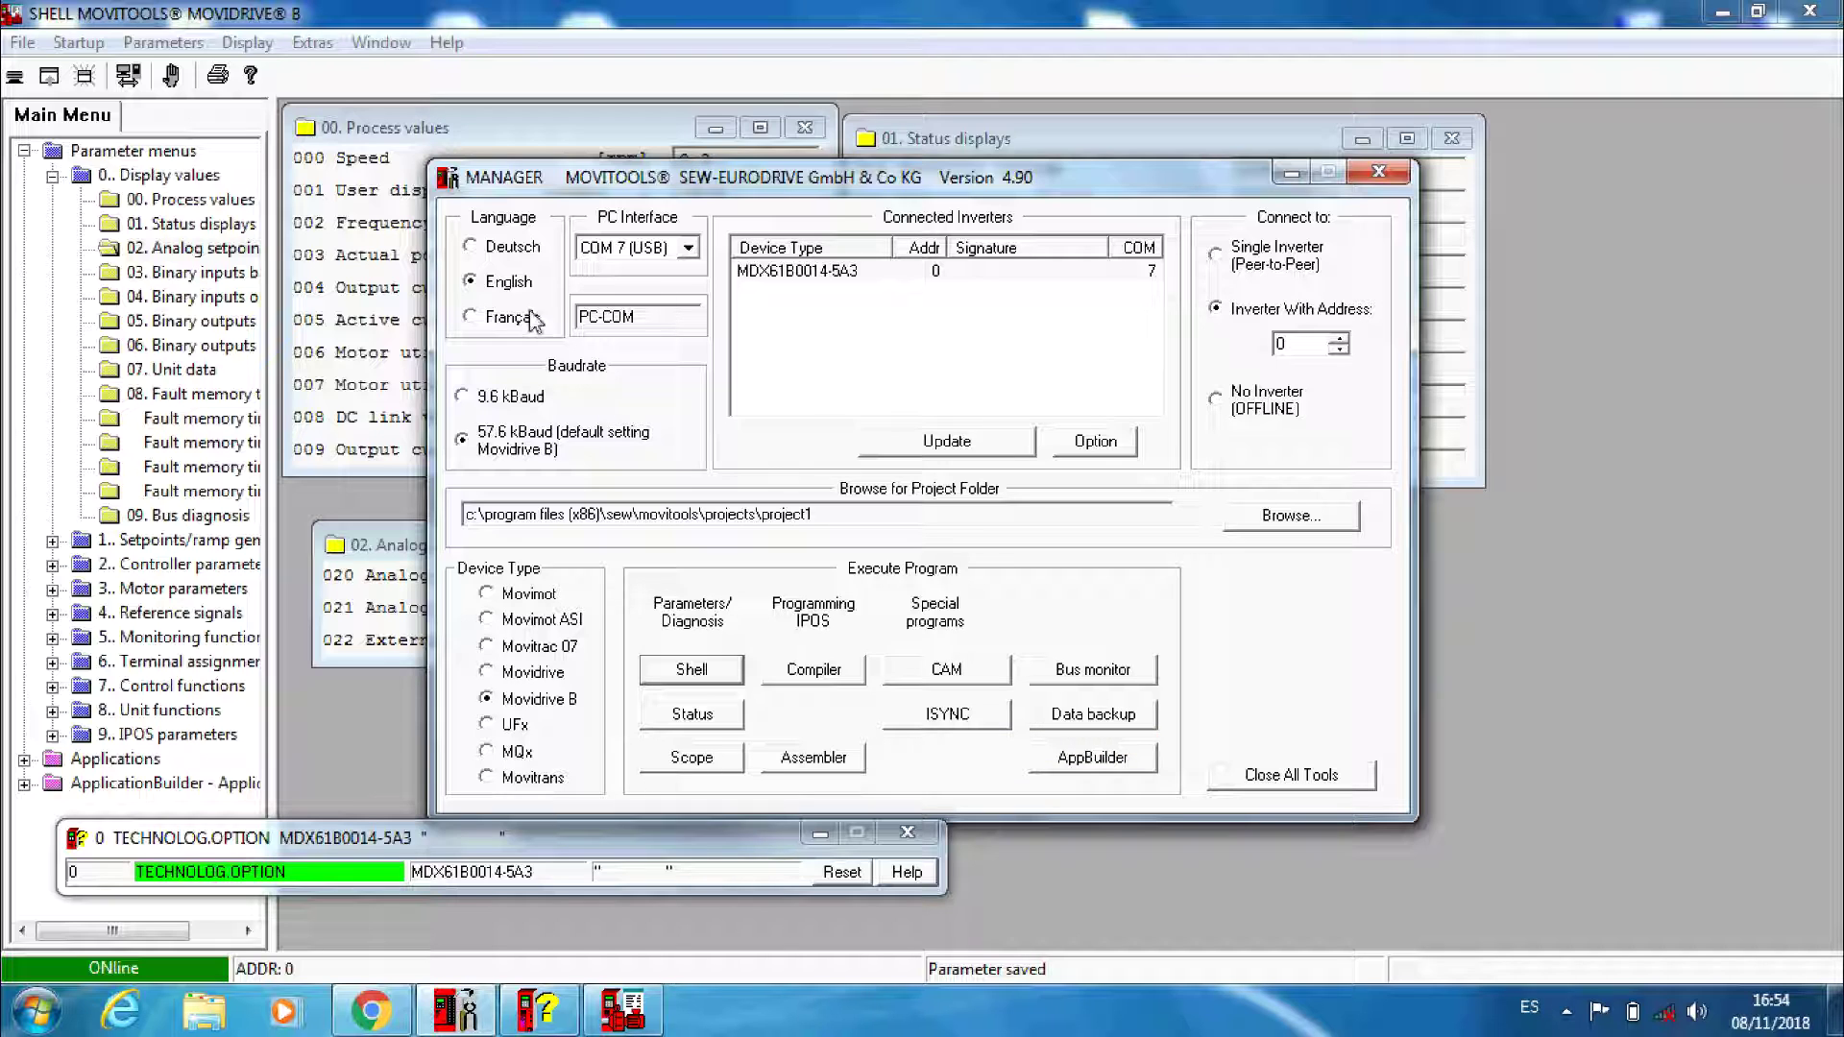
Close the Manager window, and review the Terminal assignment and Process values parameter groups in Shell
left_click(1375, 175)
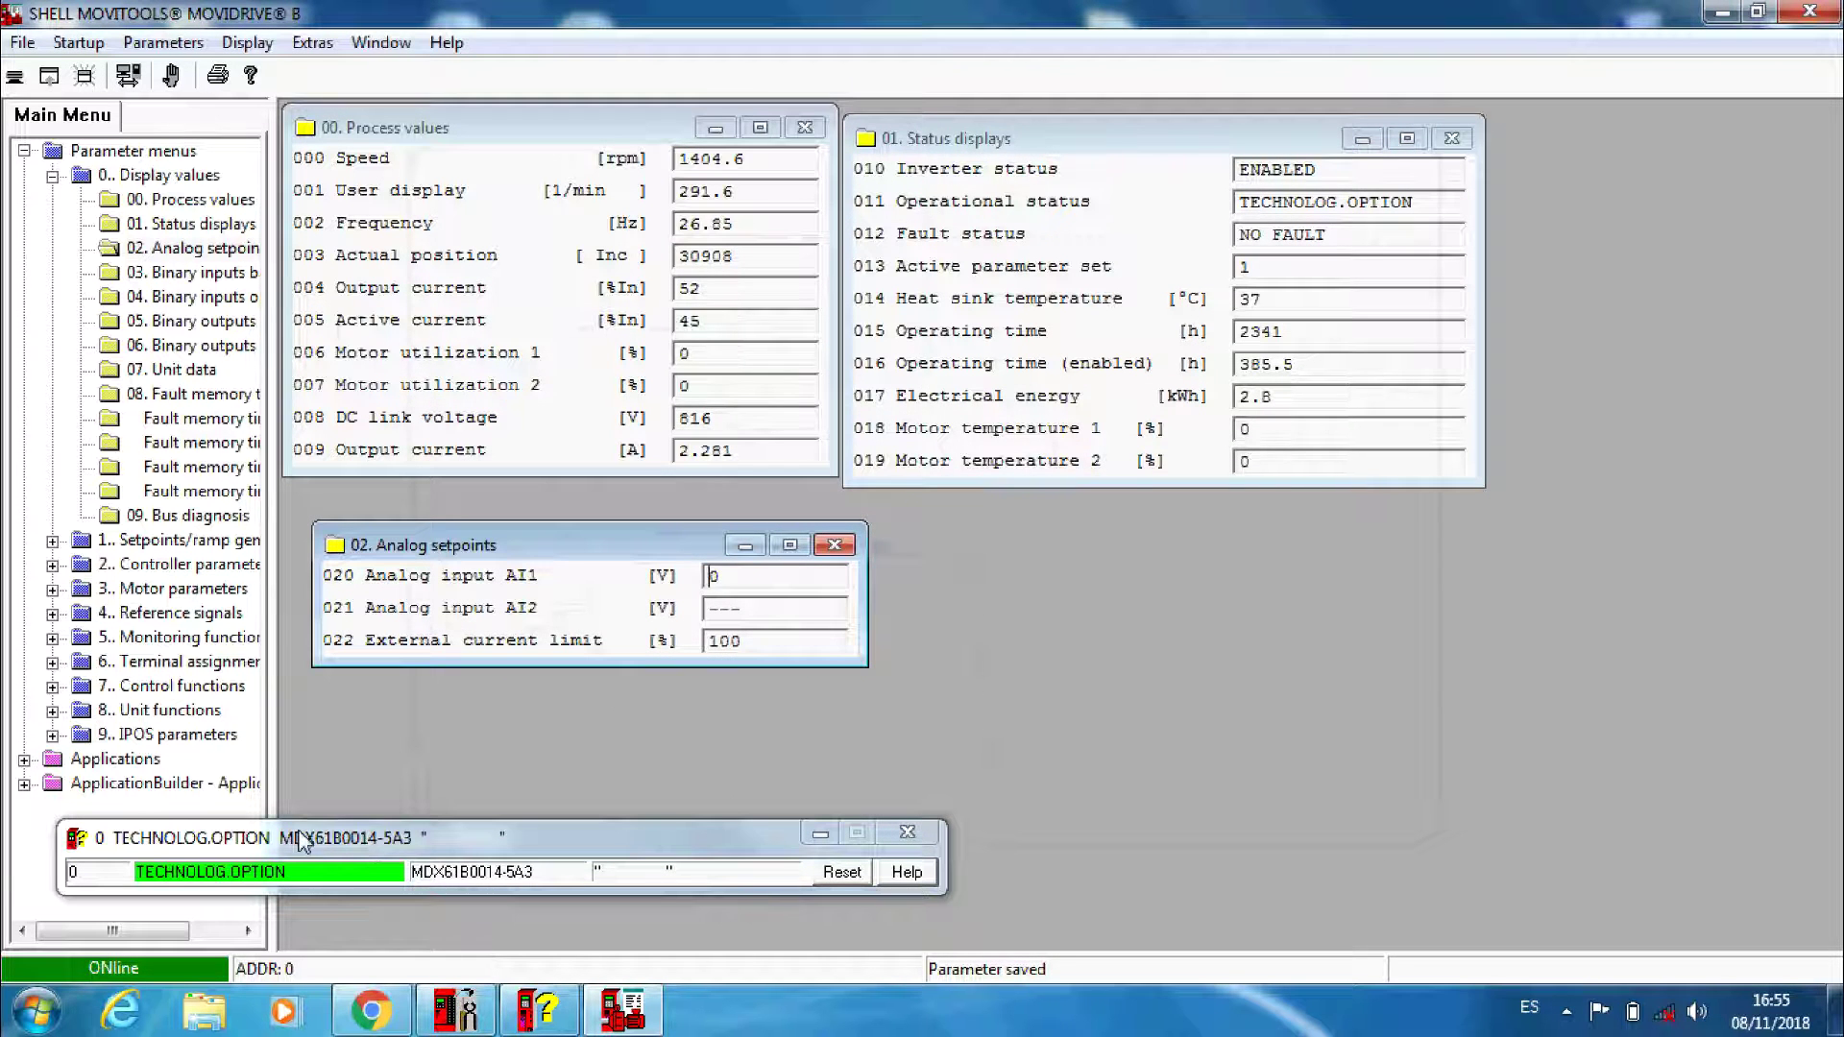
left_click(53, 663)
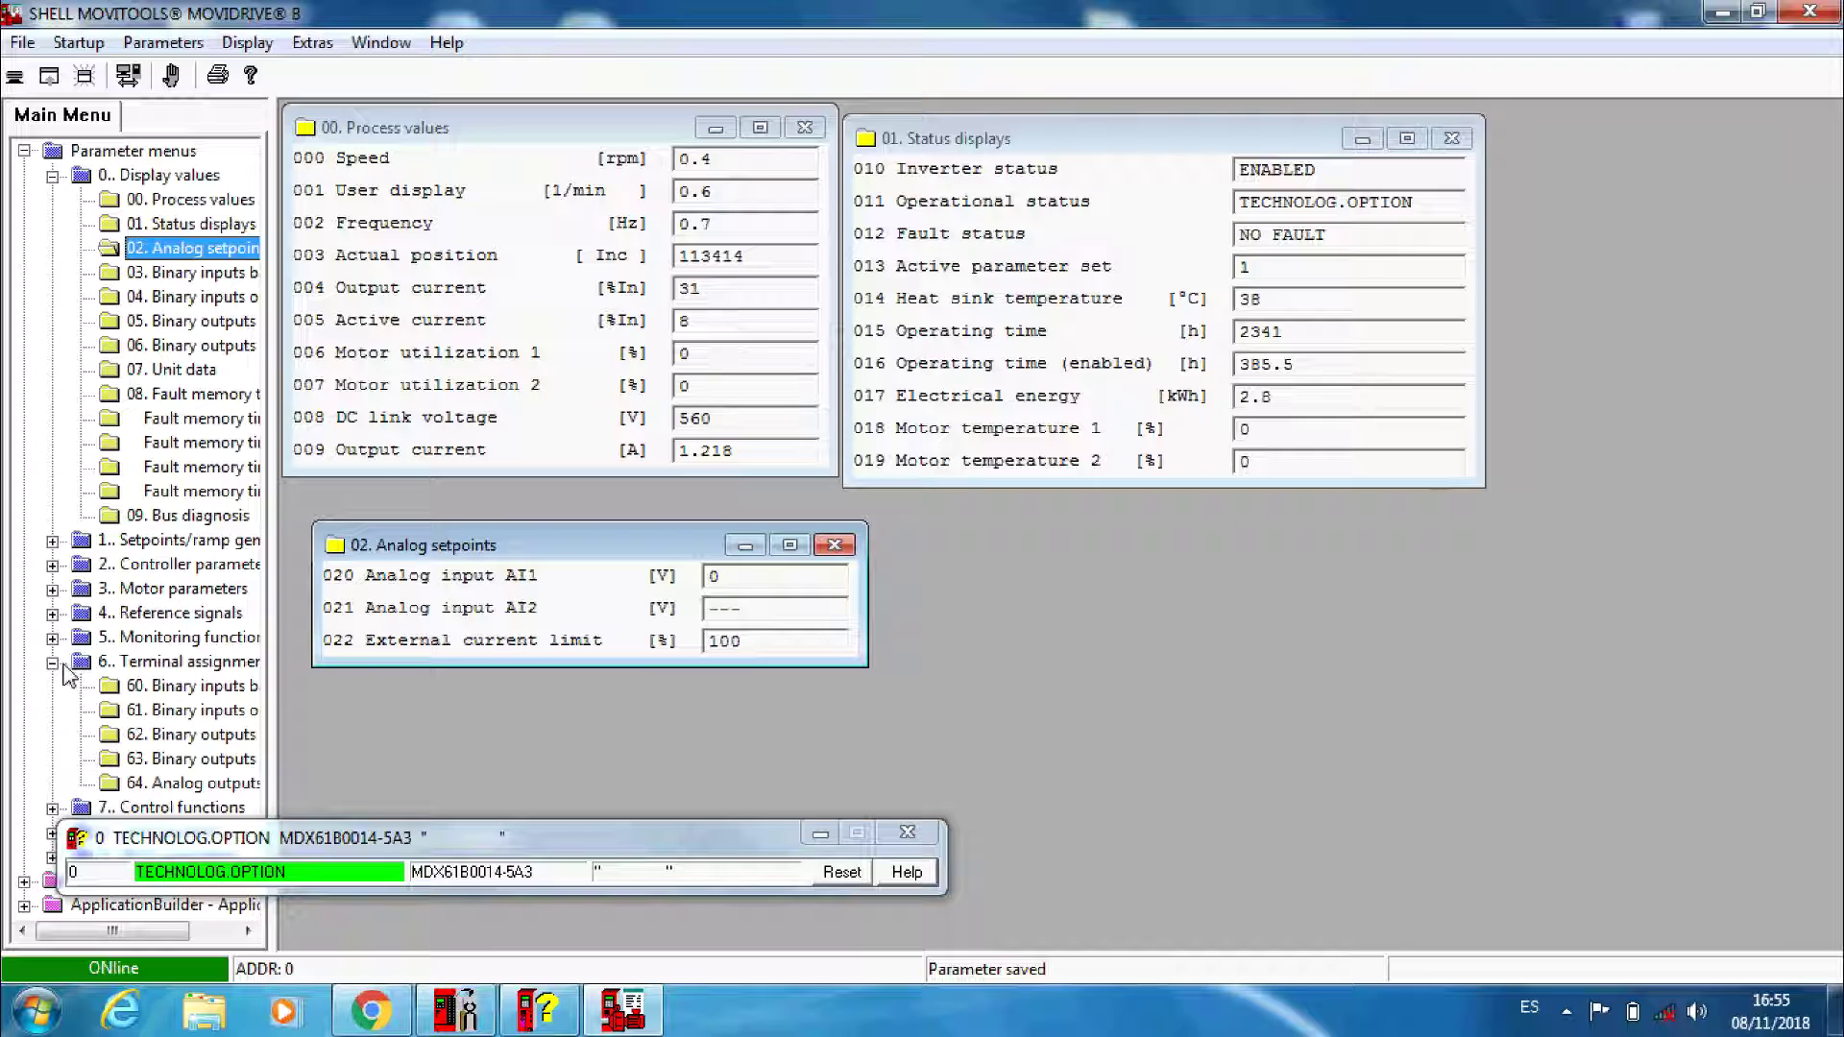
left_click(52, 662)
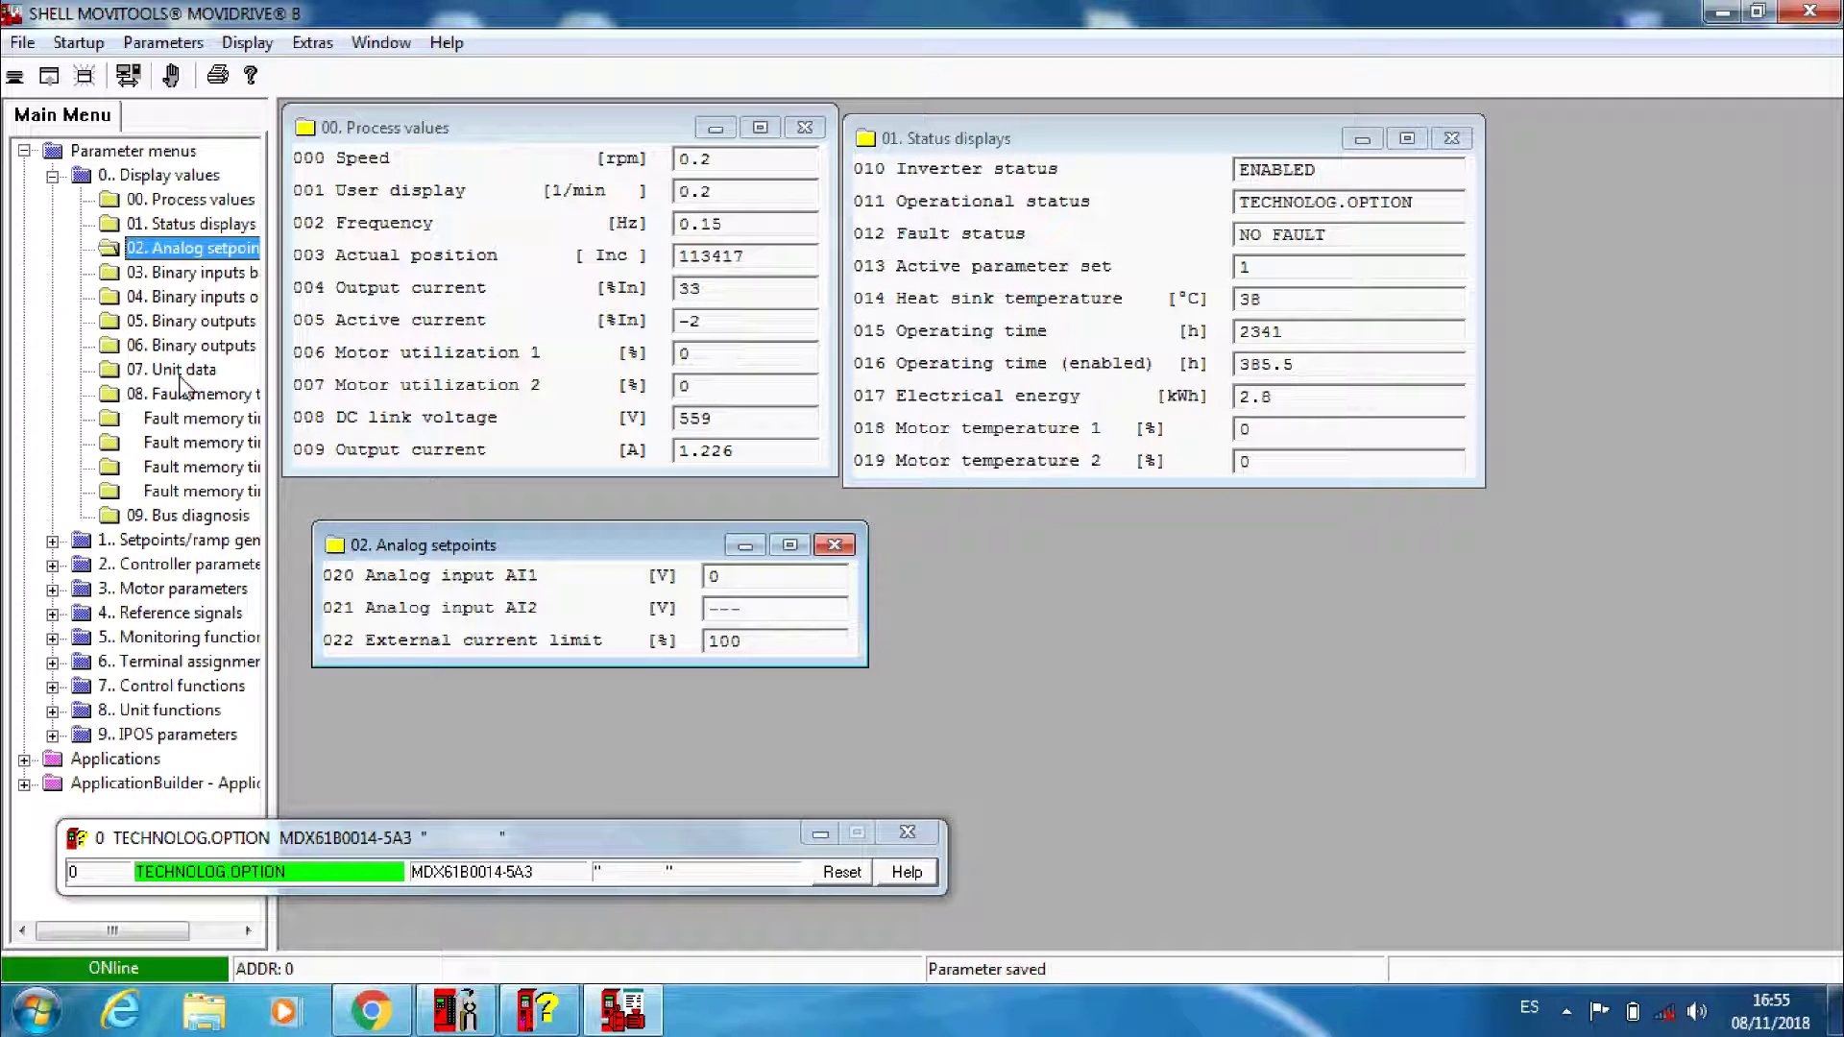
left_click(199, 201)
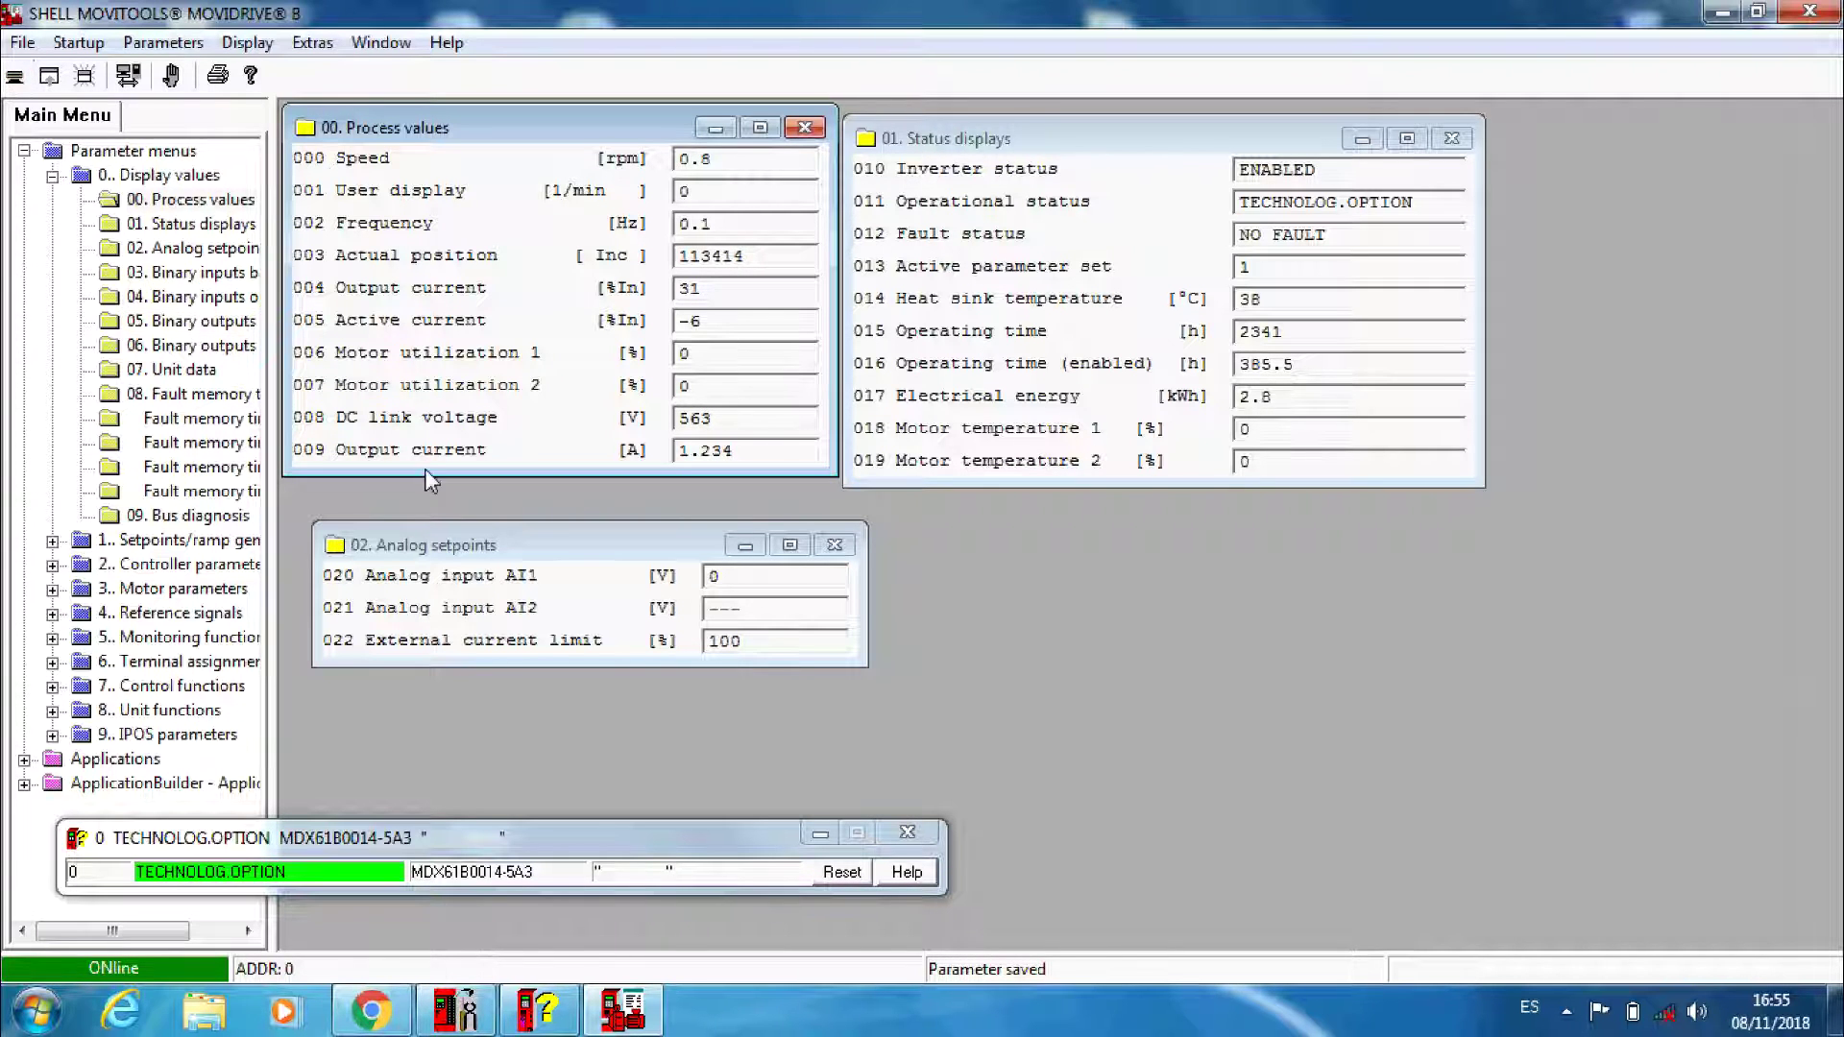
Check the desktop's Driver folder for the saved backup file, and return to Shell
left_click(619, 1018)
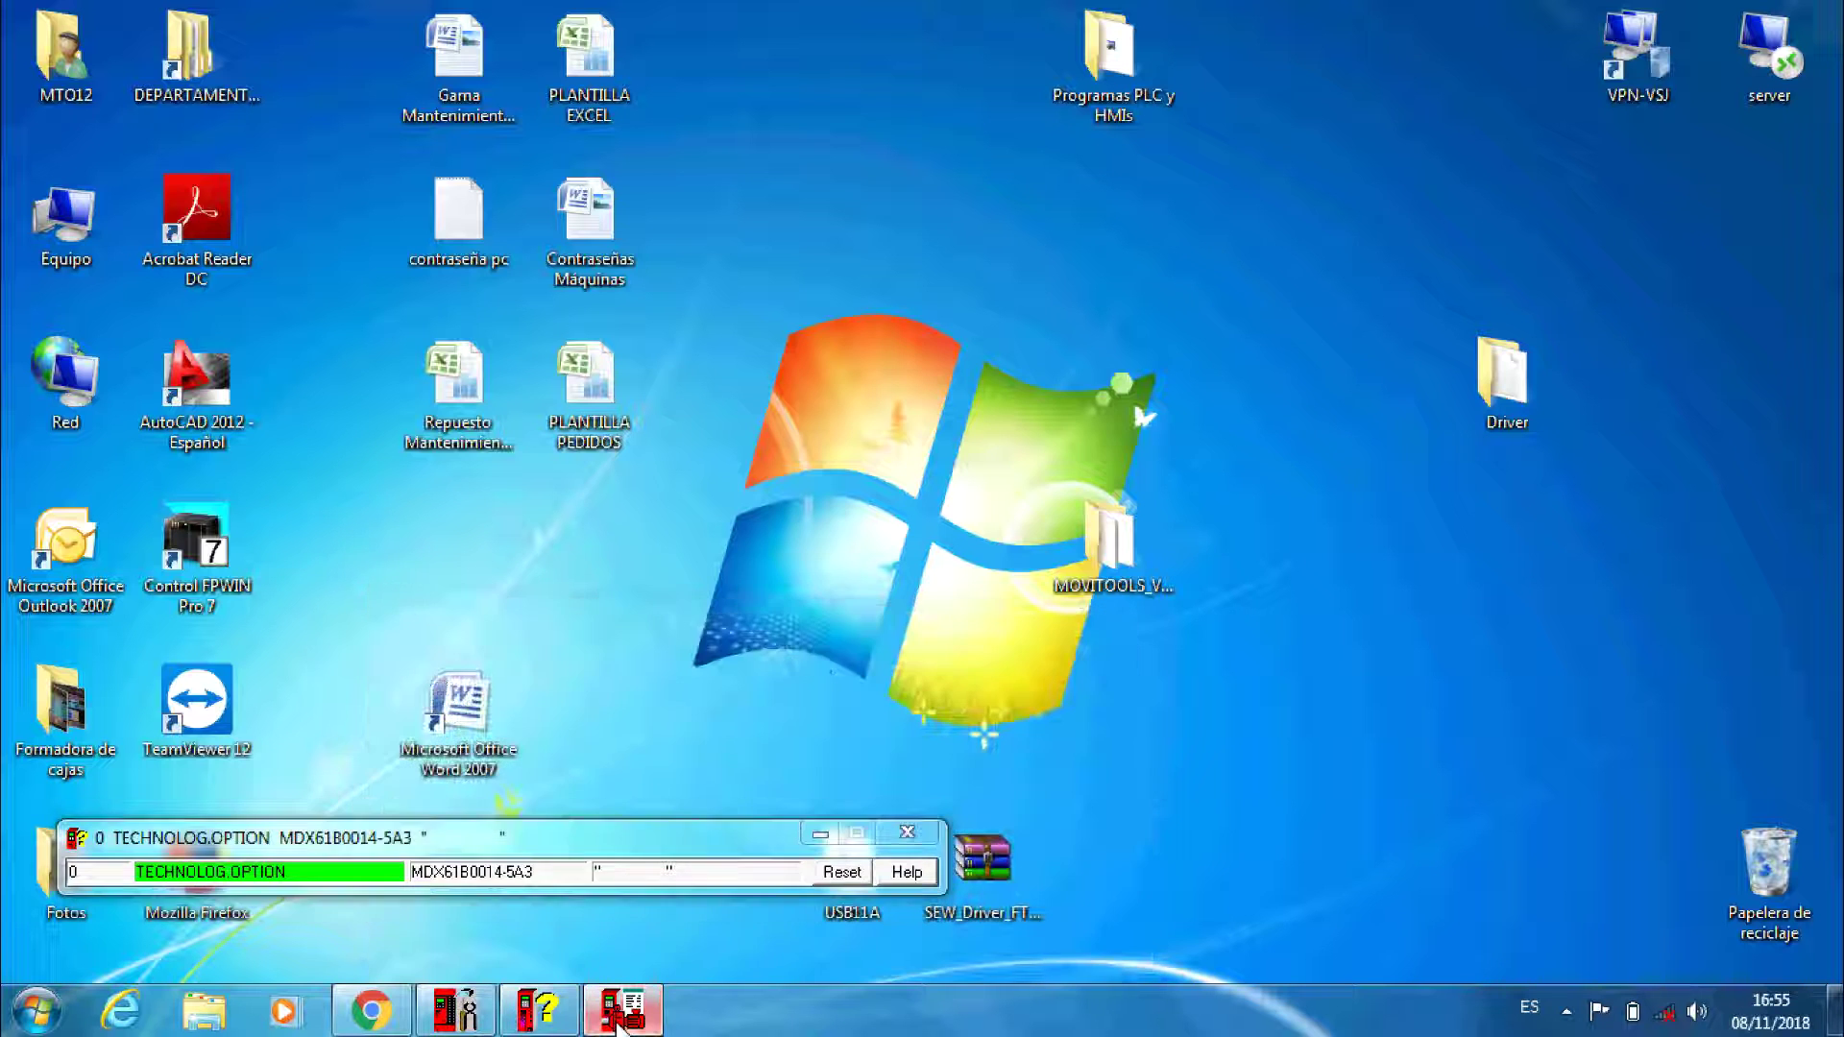
left_click(620, 1020)
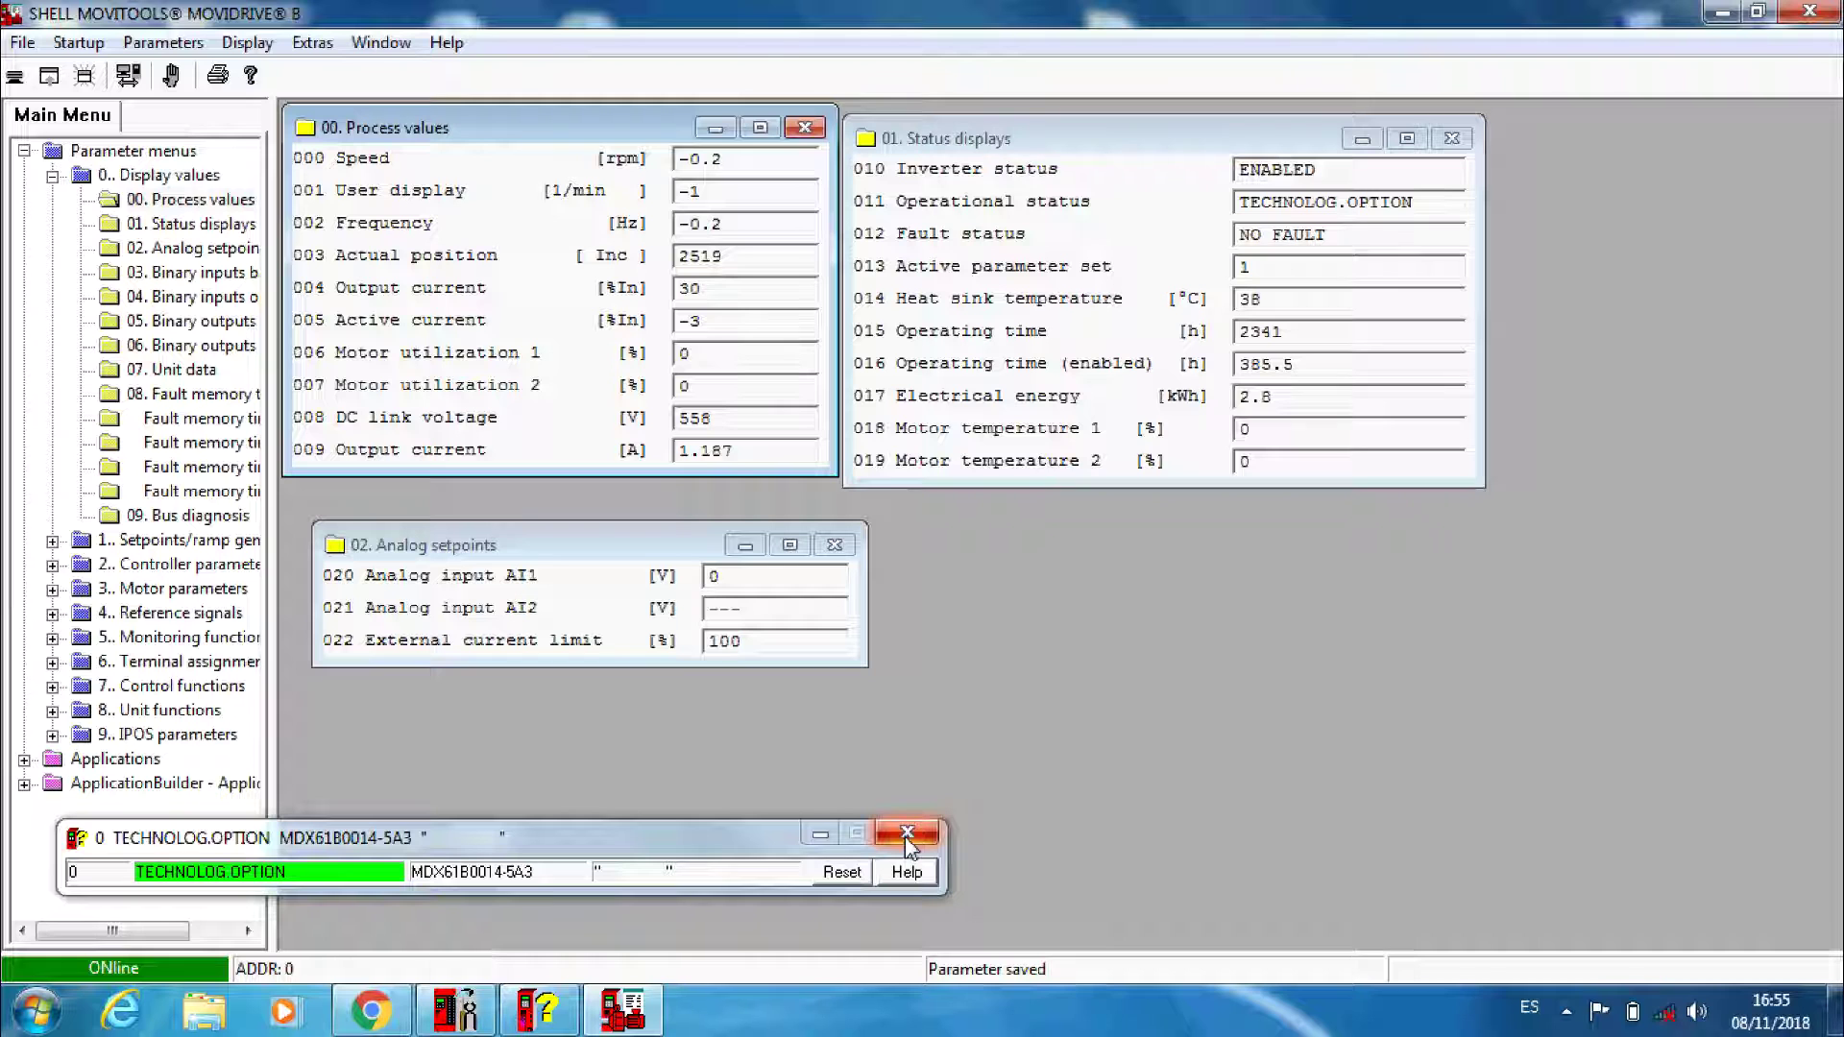
left_click(1722, 11)
double_click(1503, 376)
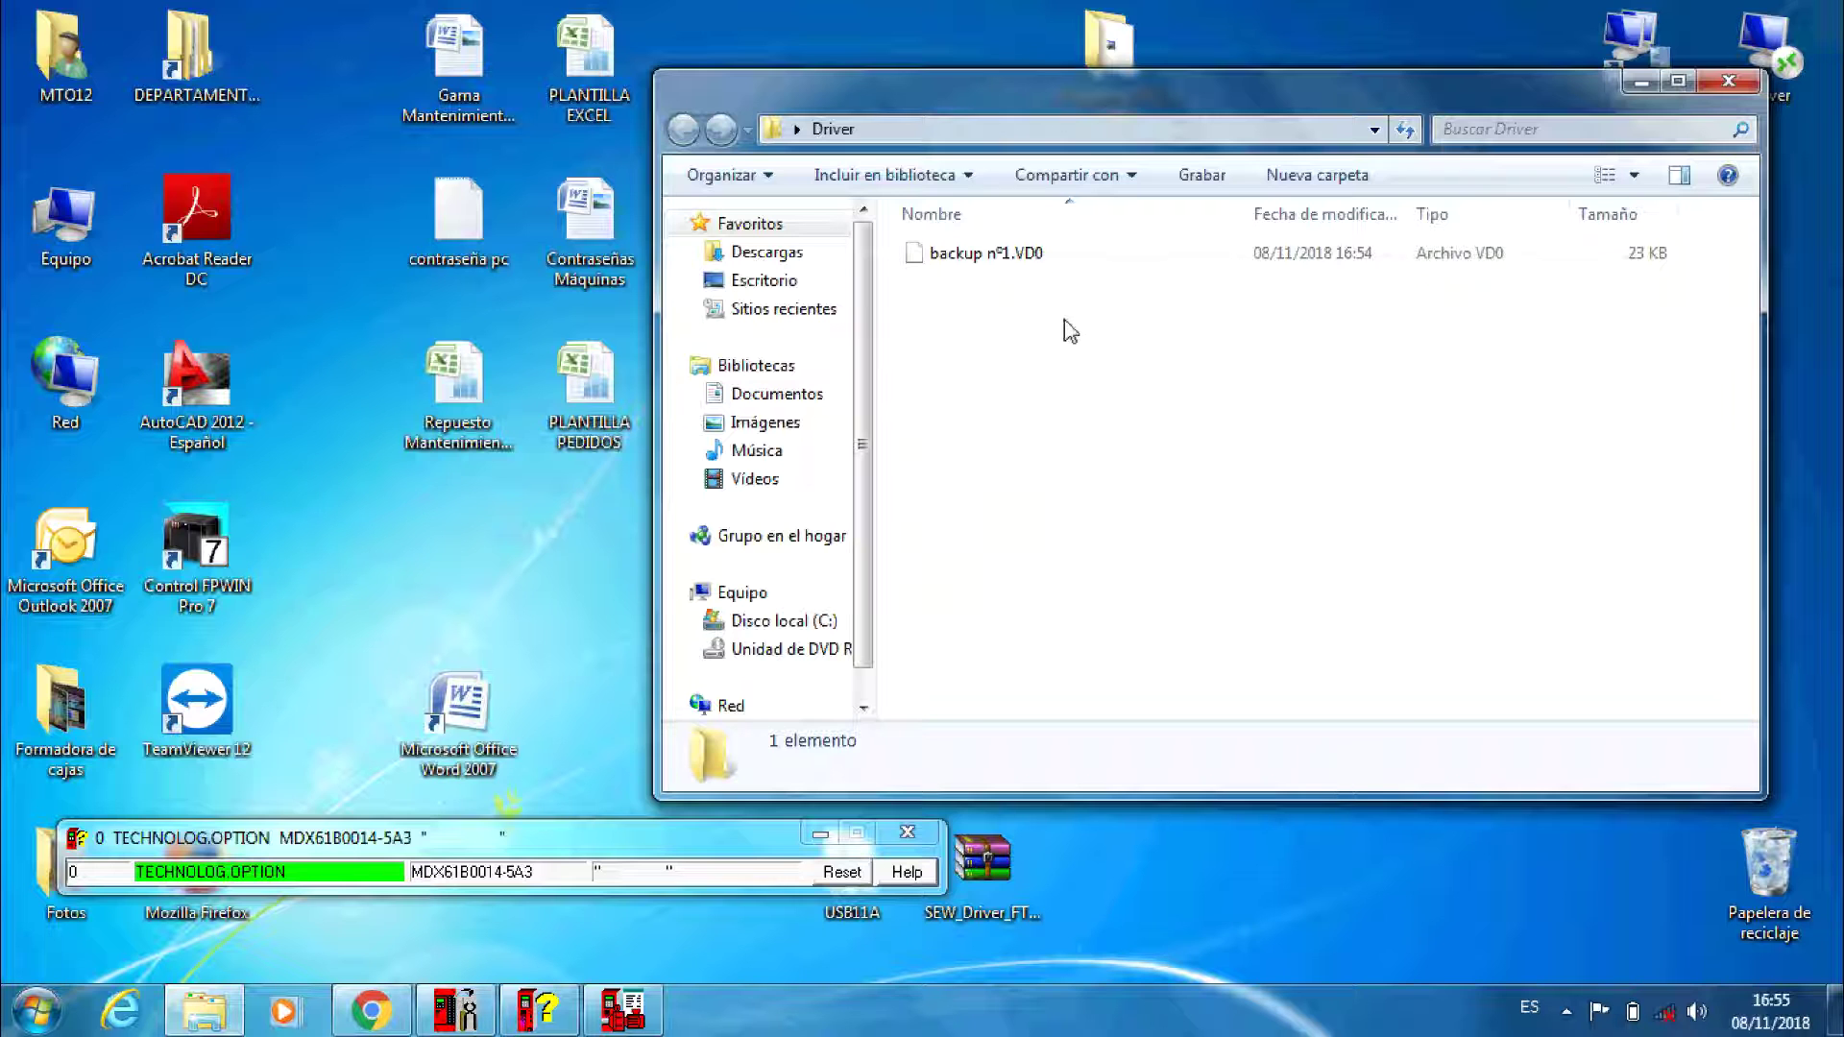
left_click(1729, 83)
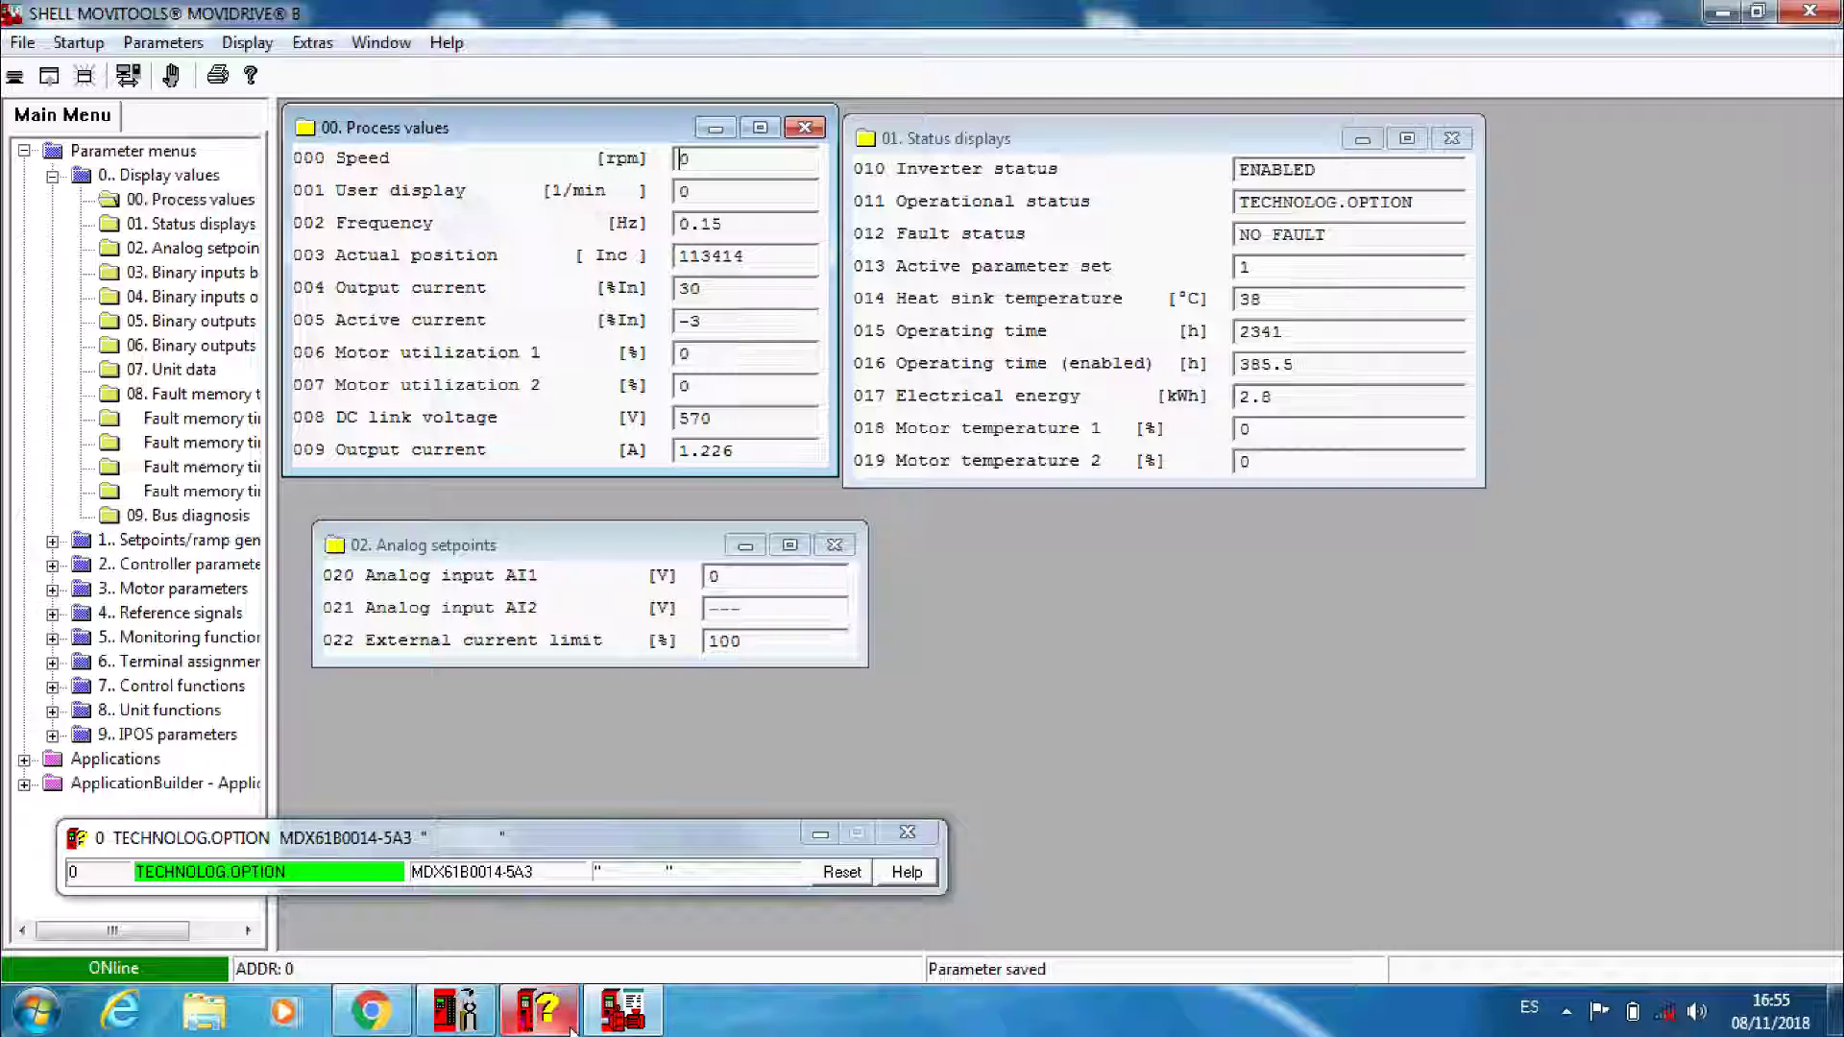
View the Inverter information for the connected drive and close it
left_click(79, 43)
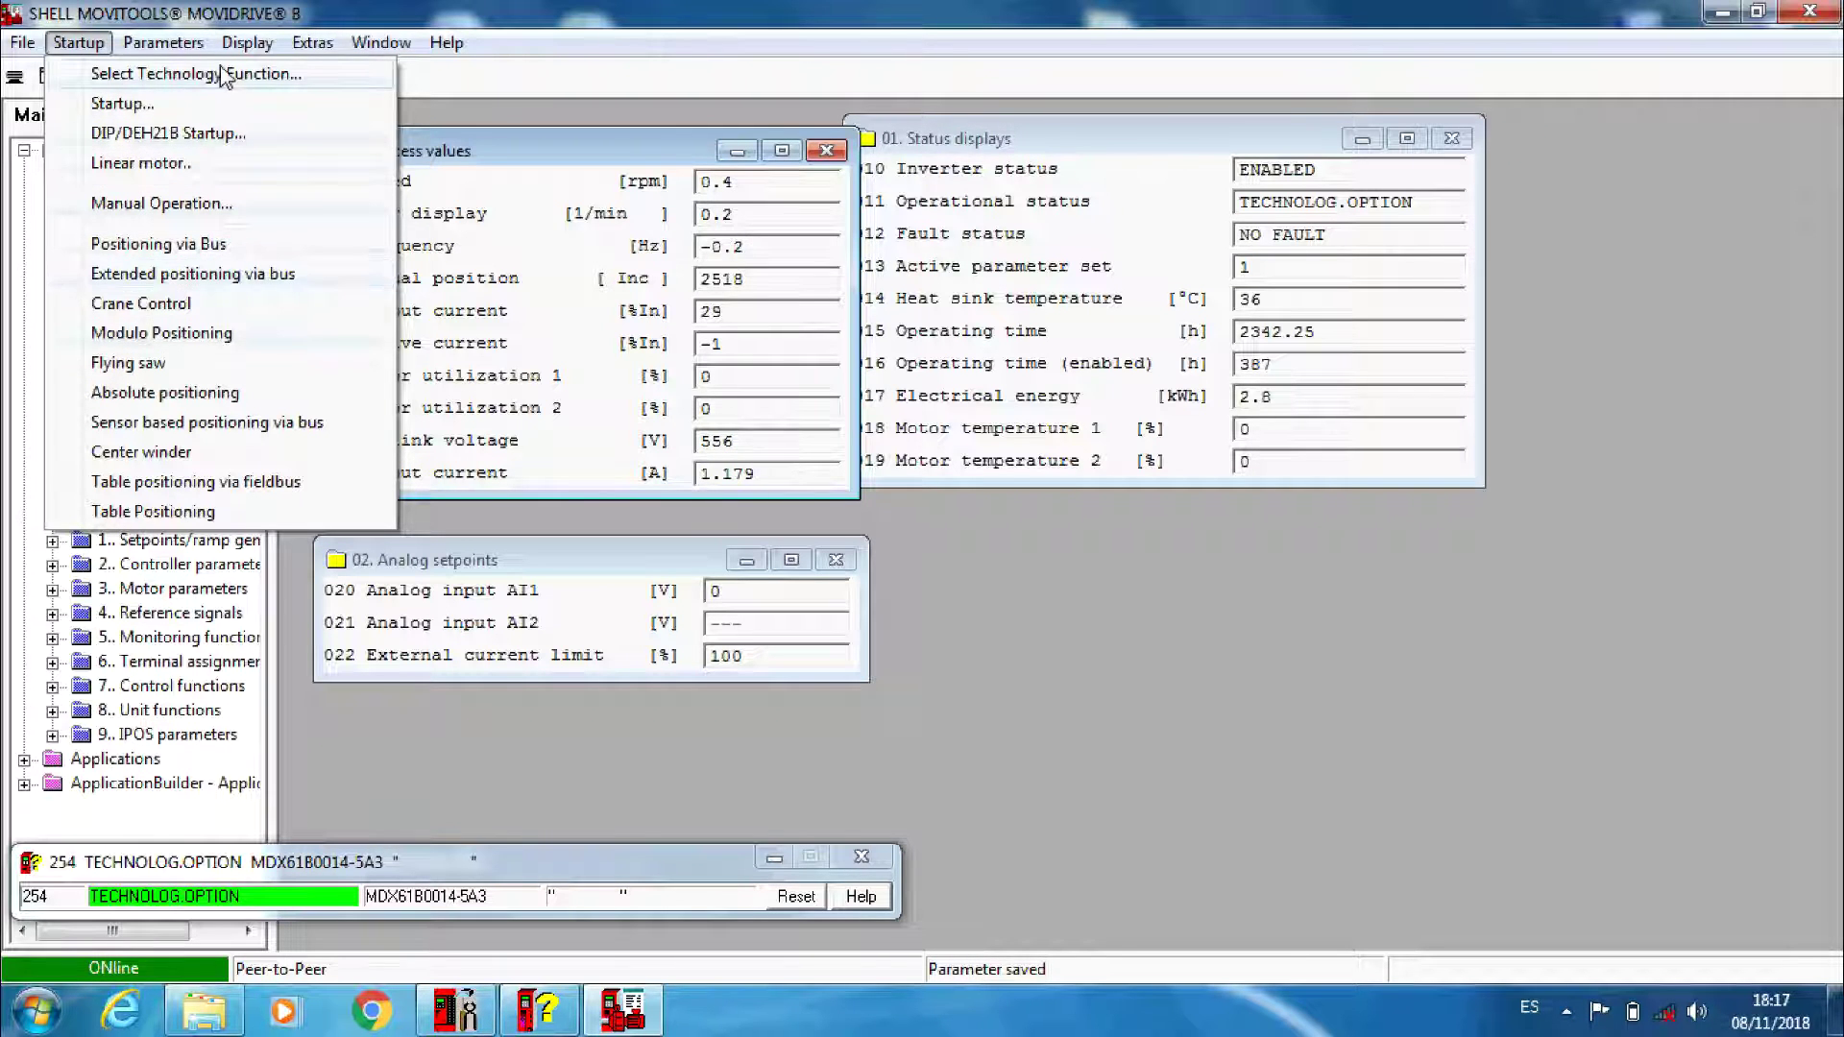
mouse_move(196, 50)
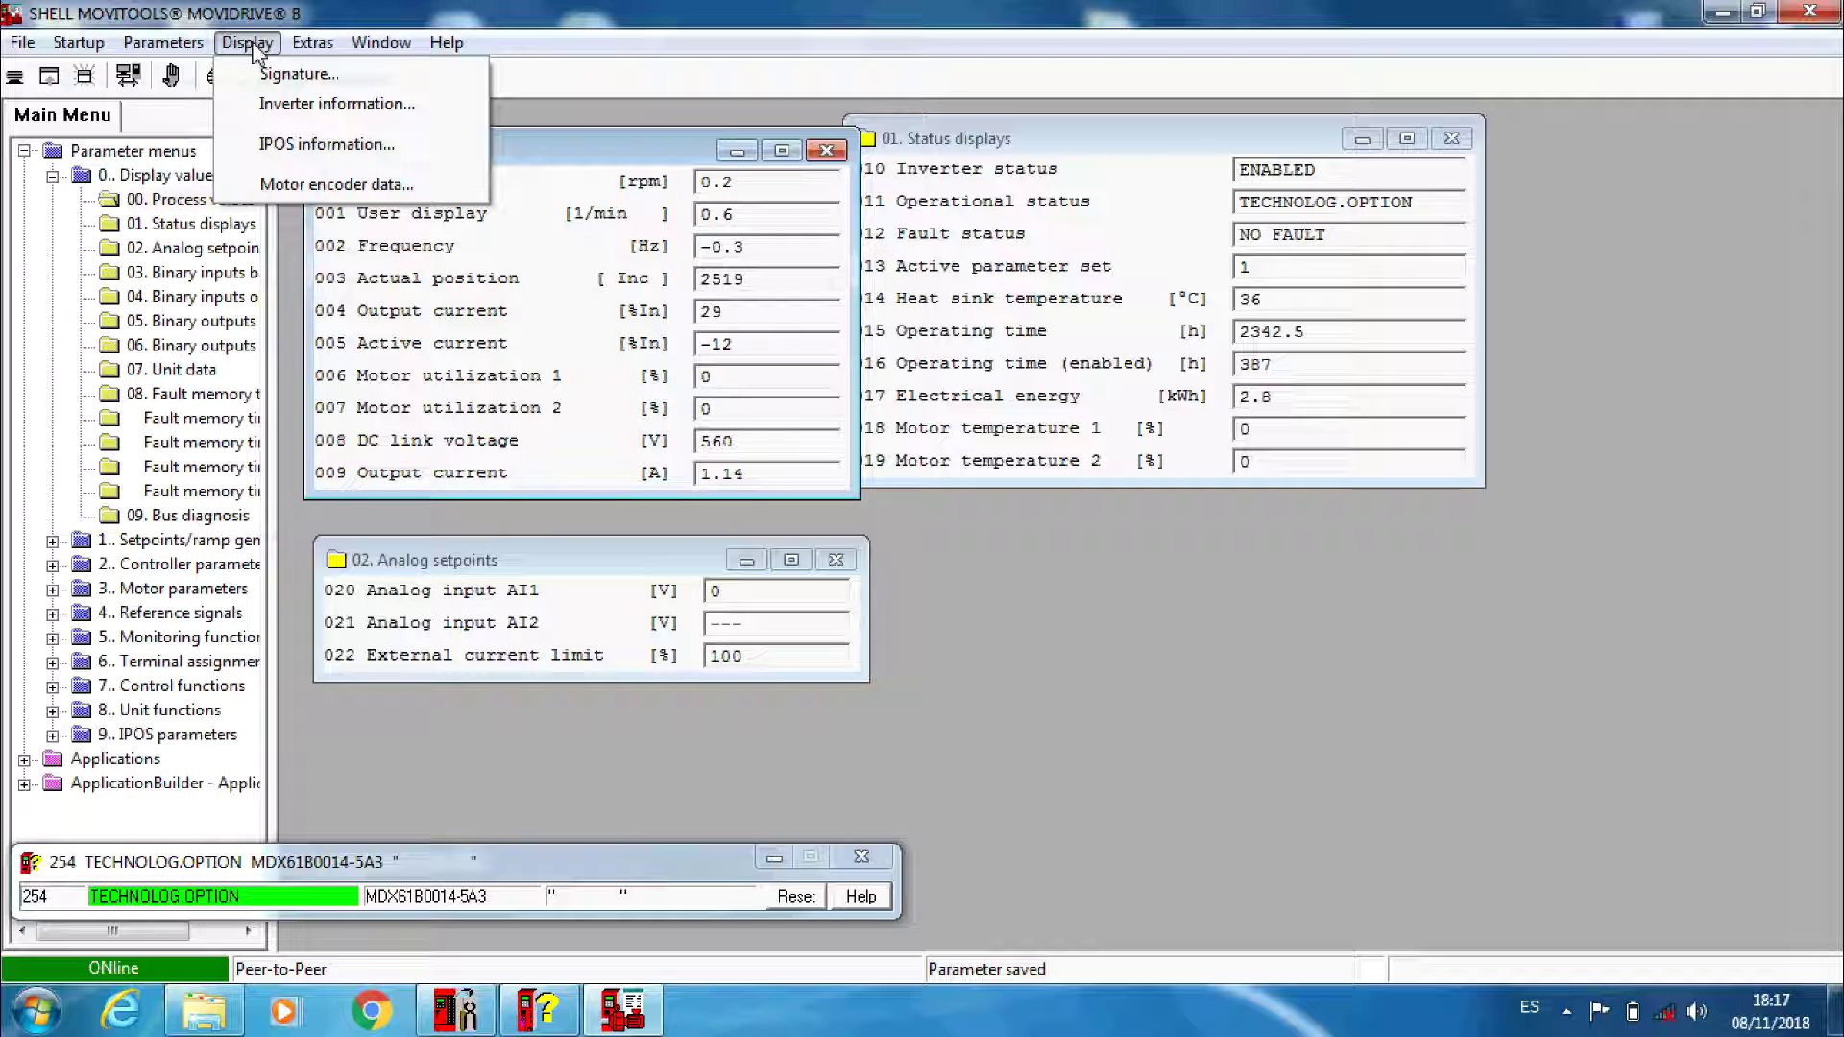
left_click(394, 103)
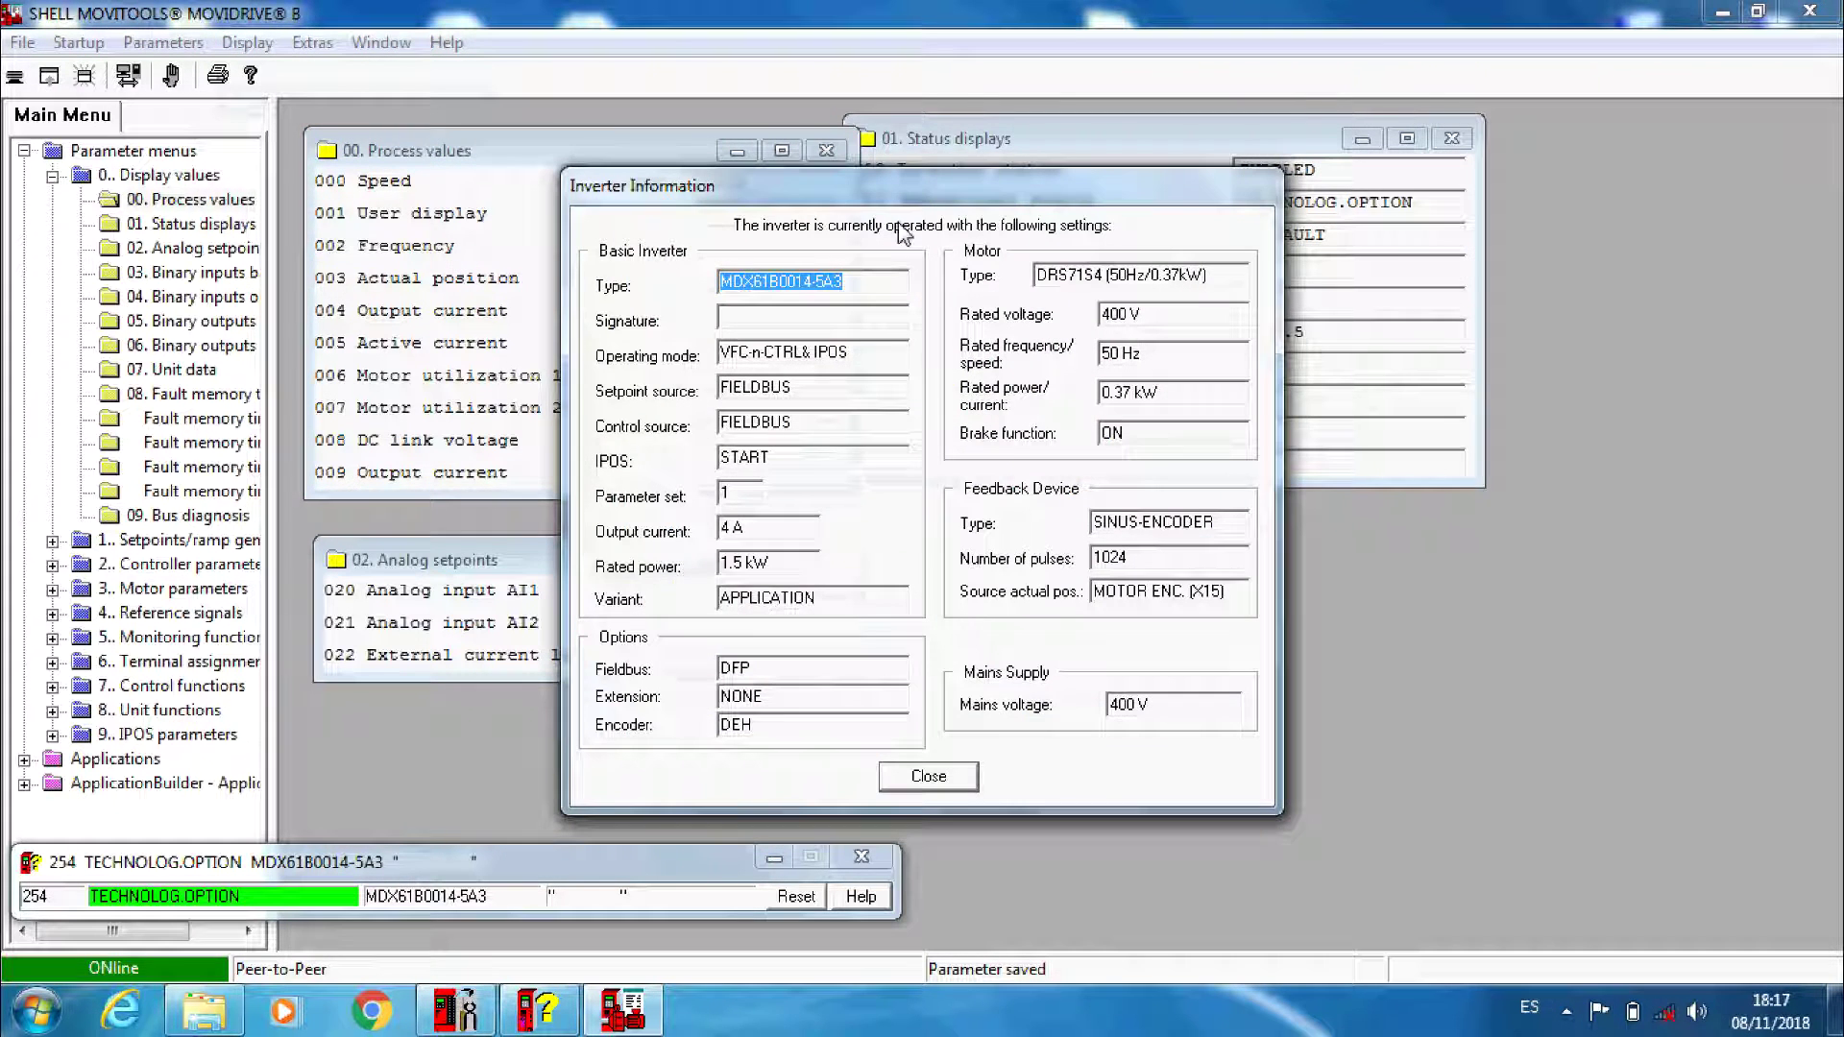
left_click(960, 786)
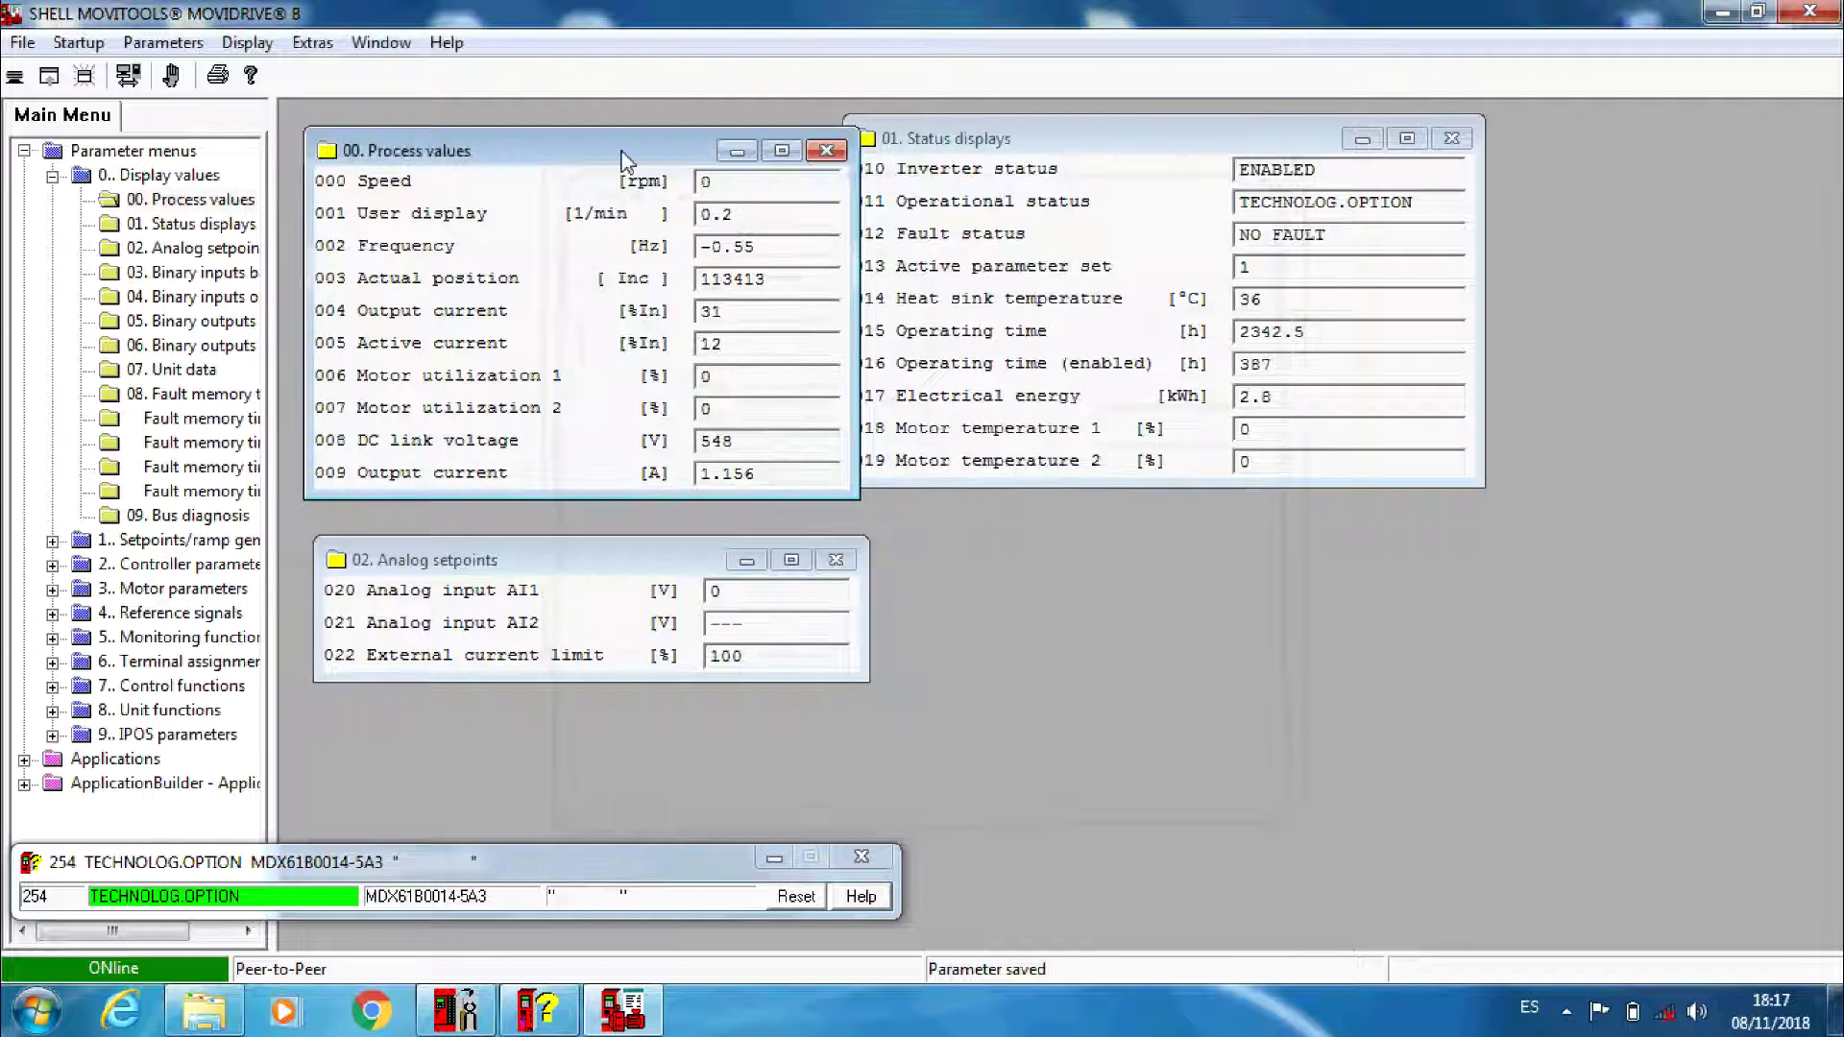